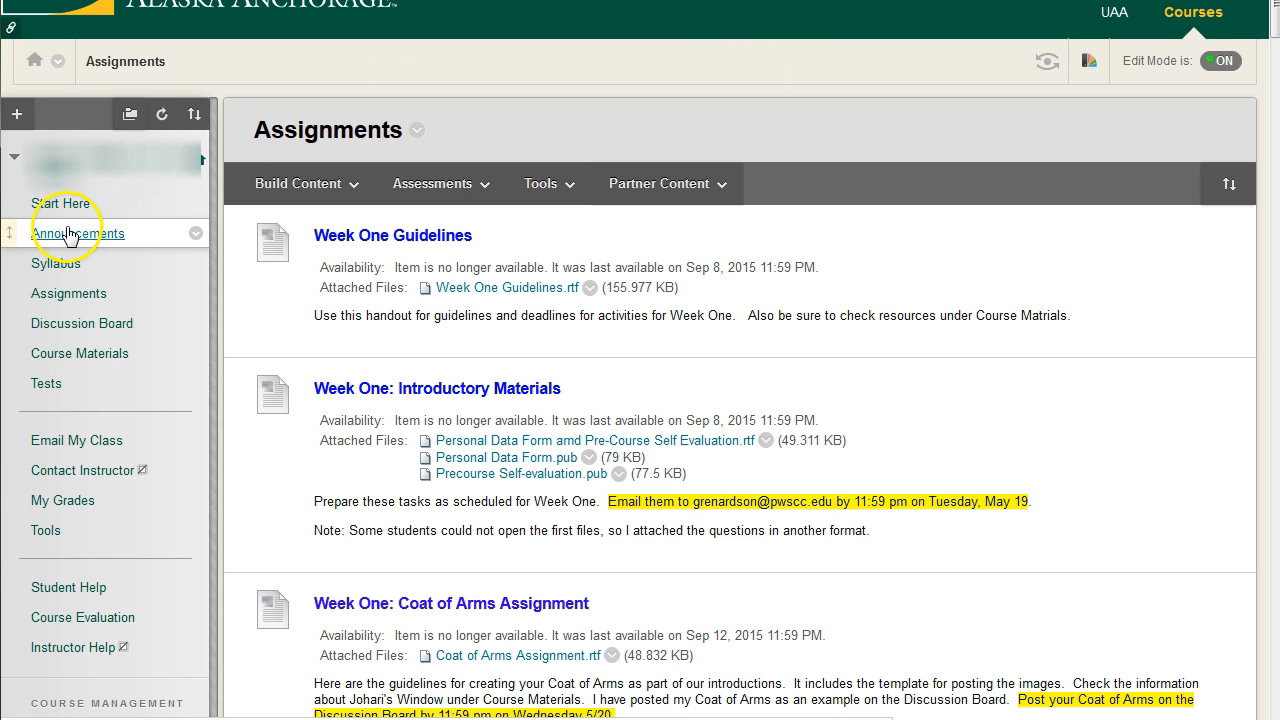
- Create a new assignment named Test Assignment in the Assignments content area
left_click(17, 114)
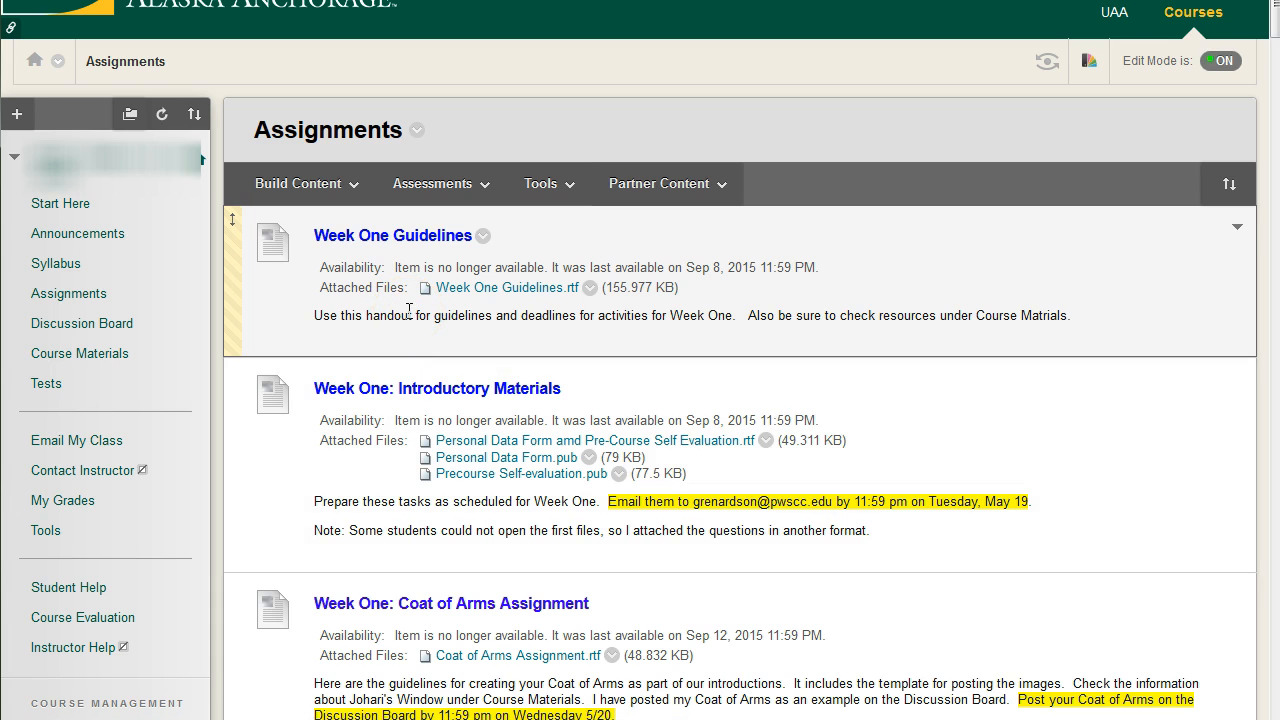
left_click(345, 192)
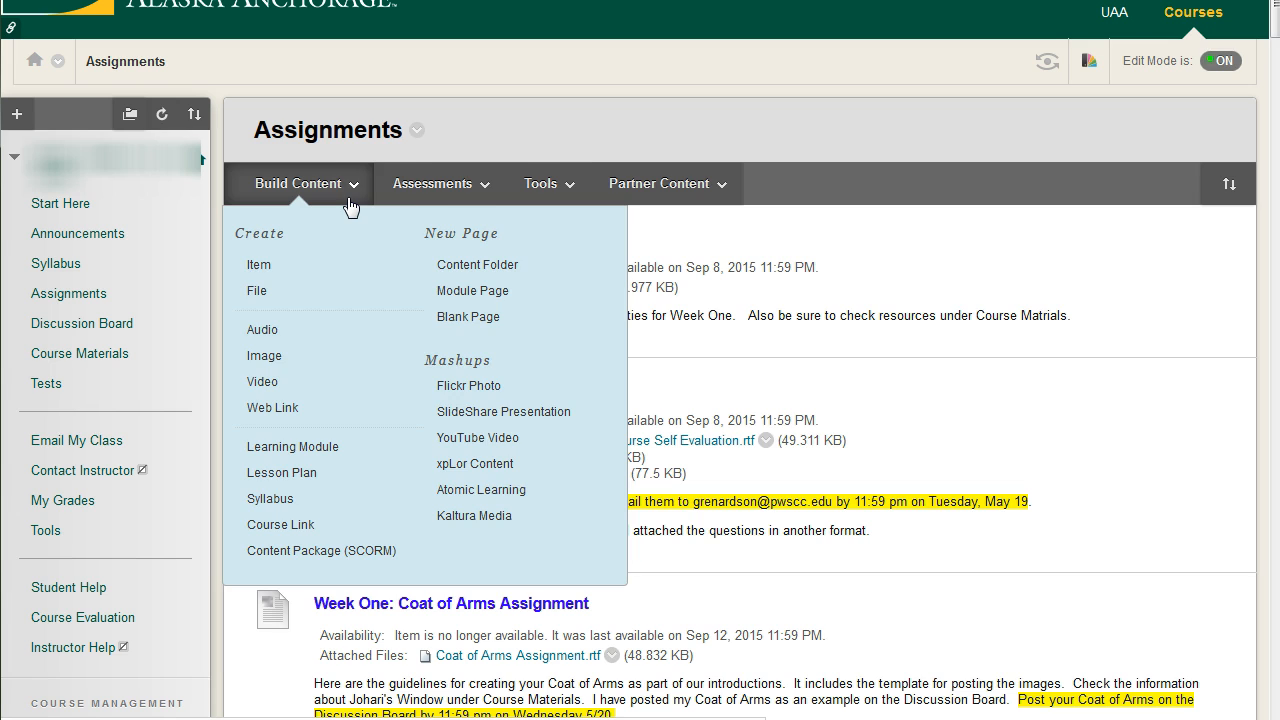
left_click(432, 190)
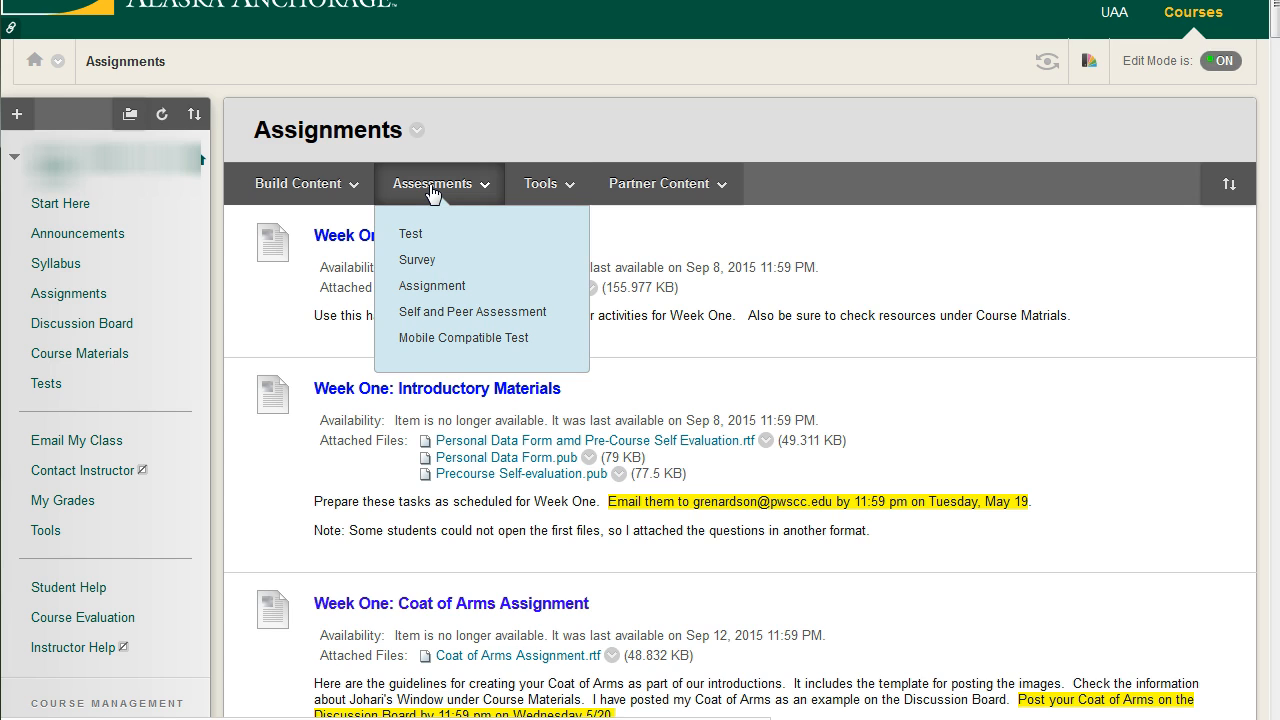
left_click(458, 196)
left_click(452, 289)
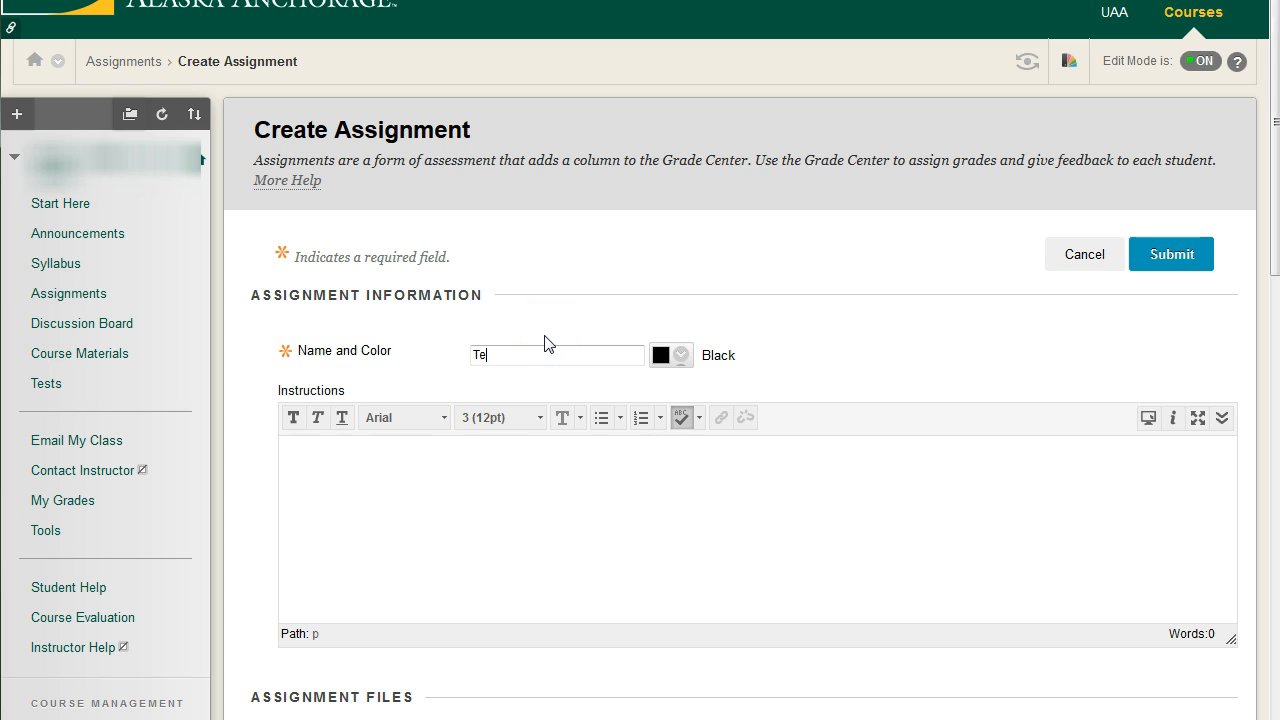
- Enter the placeholder instructions "sdf", "sdf", "ds" and "f" on separate lines for the assignment
left_click(546, 485)
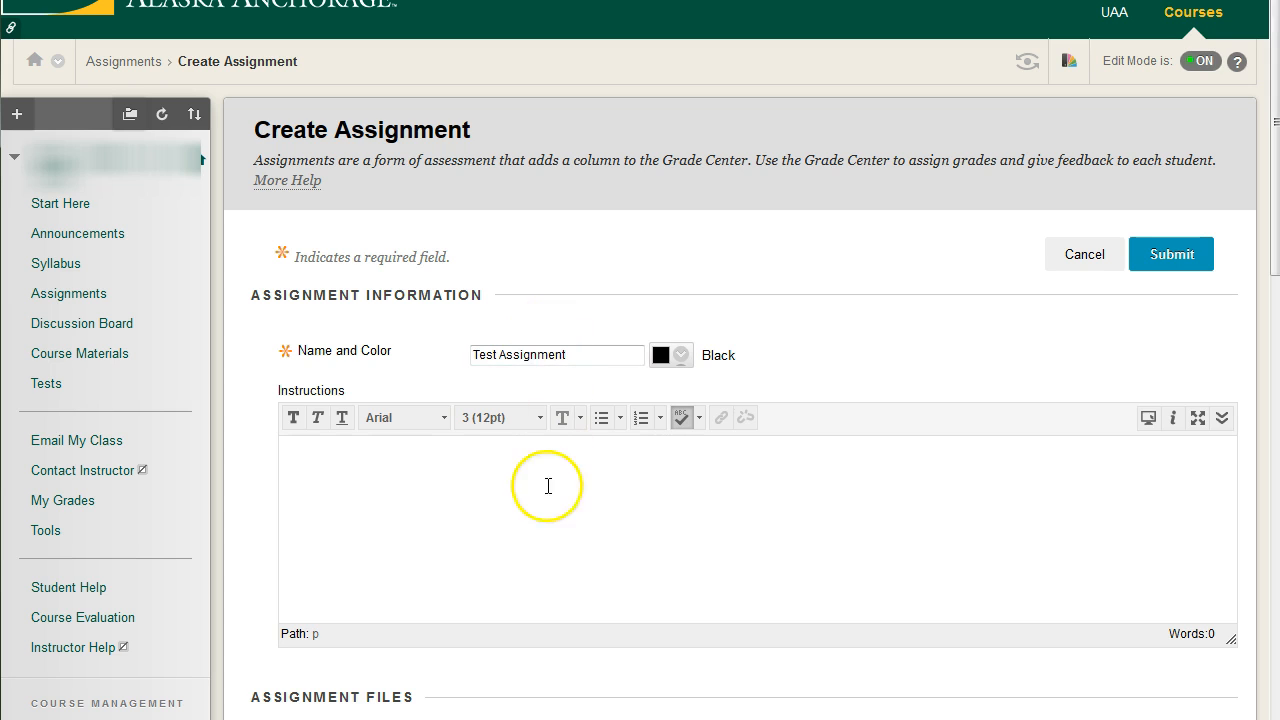
type("sdf")
key("Return")
type("sdf")
key("Return")
type("ds")
key("Return")
type("f")
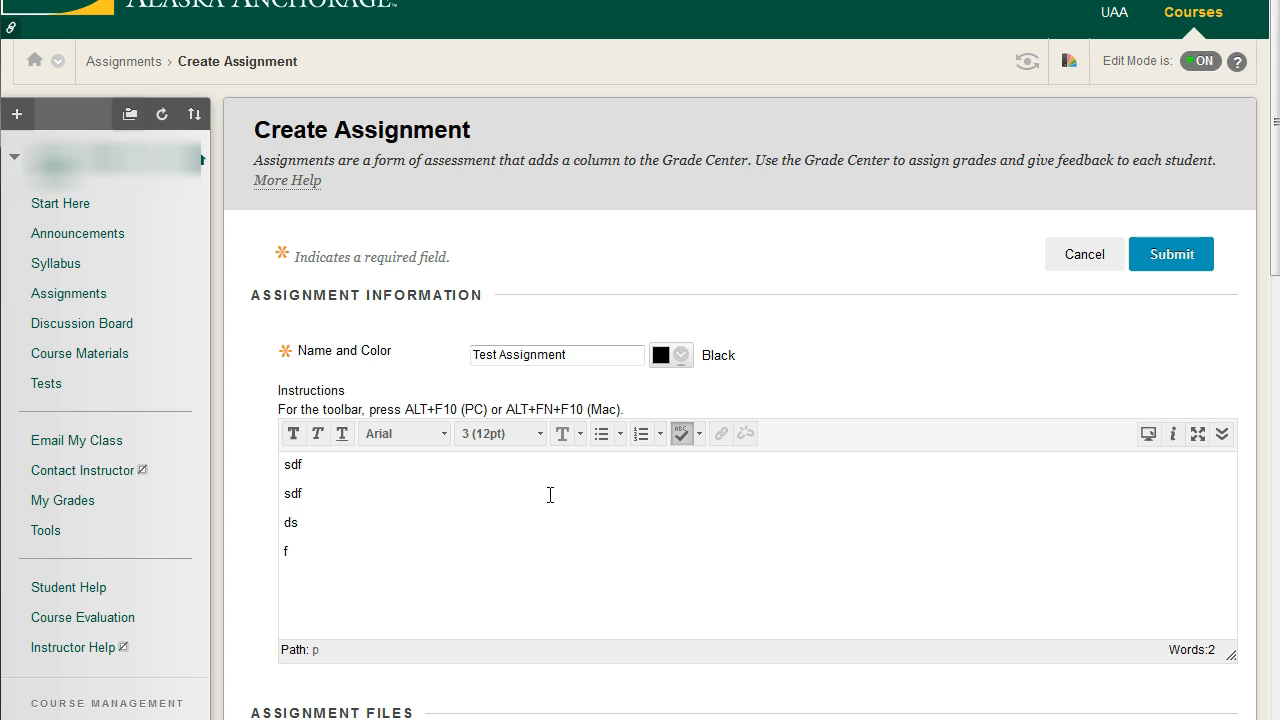
scroll(570, 450, "down", 2)
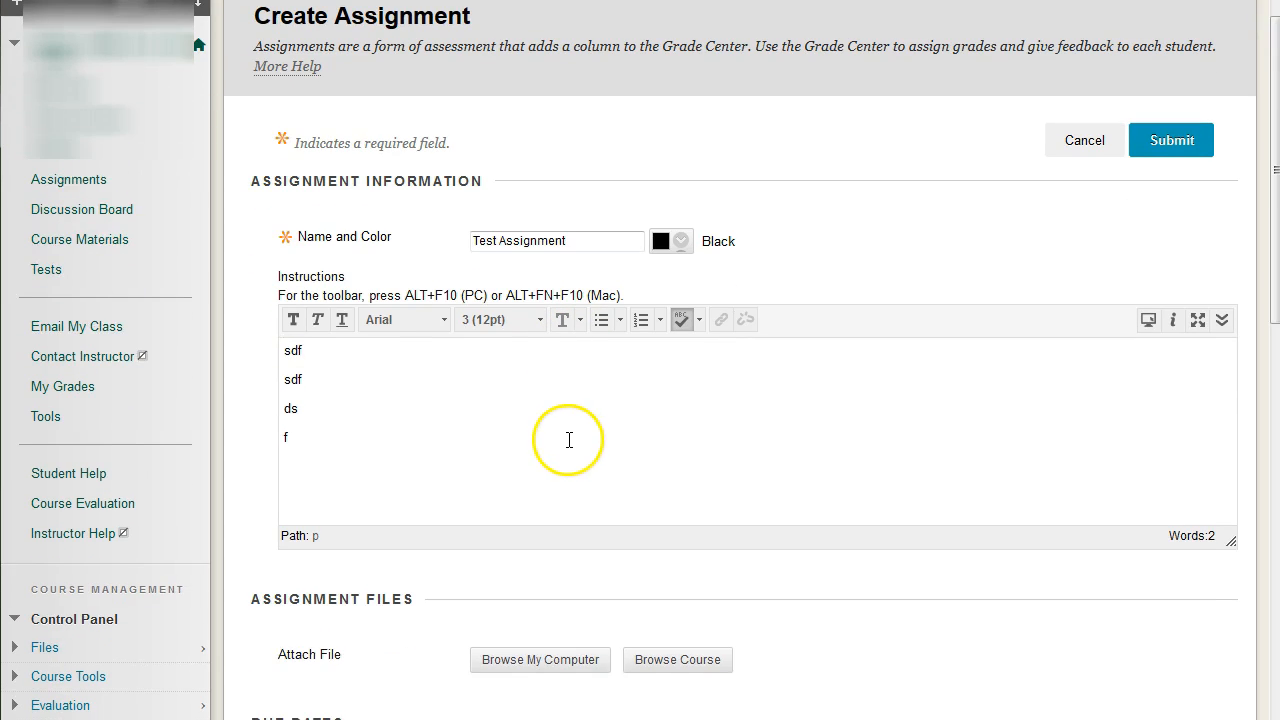
key("Return")
- Look at the file attachment sources, the course files and the computer's files, without attaching anything
scroll(565, 440, "down", 4)
scroll(562, 440, "down", 2)
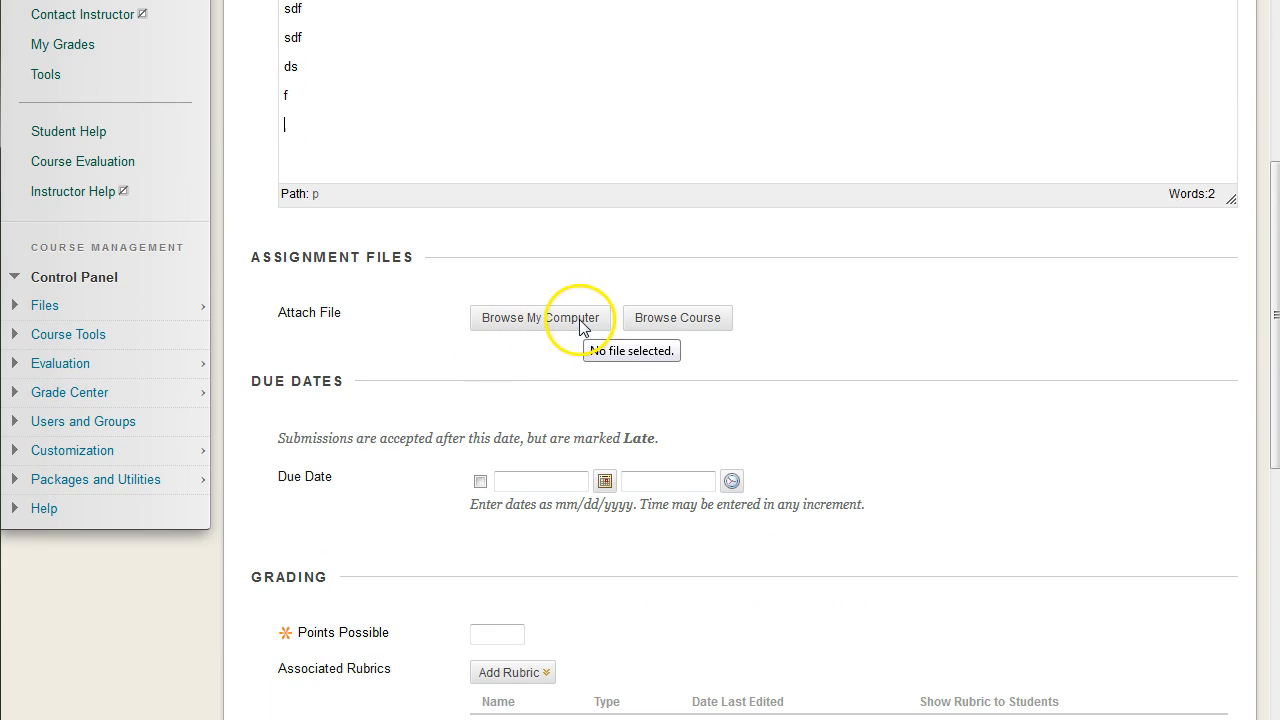
left_click(697, 322)
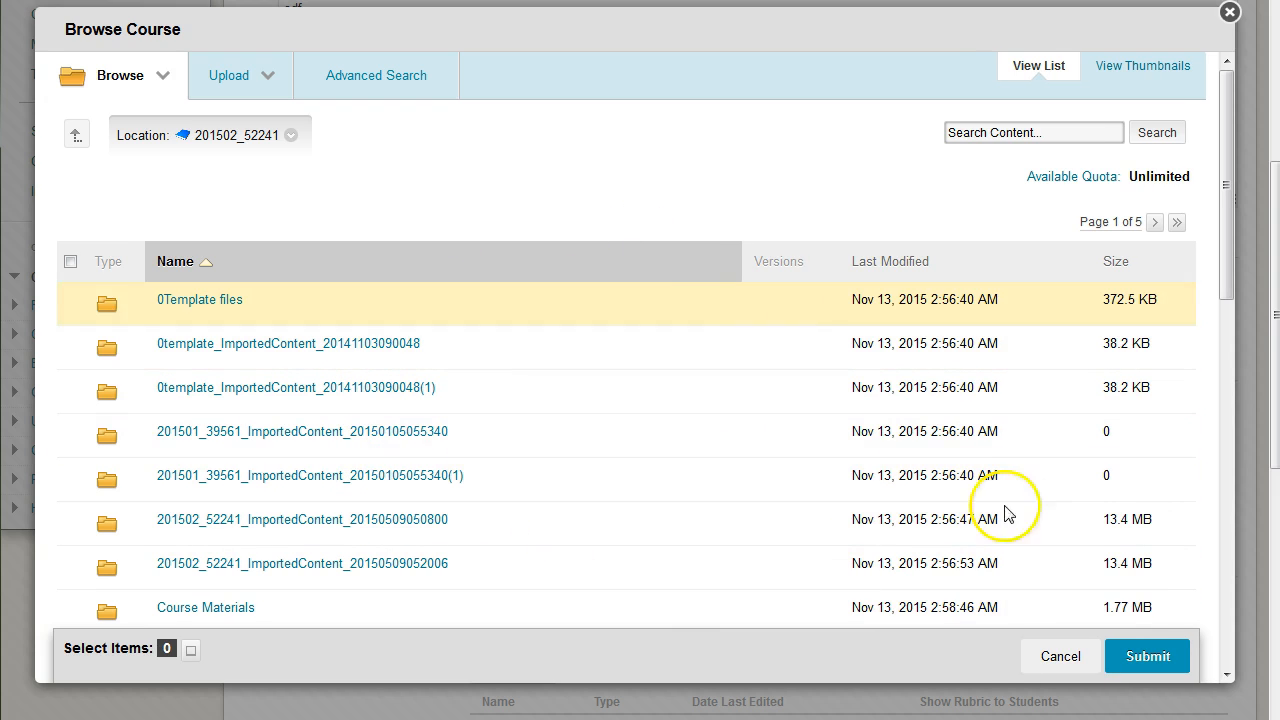
left_click(1057, 665)
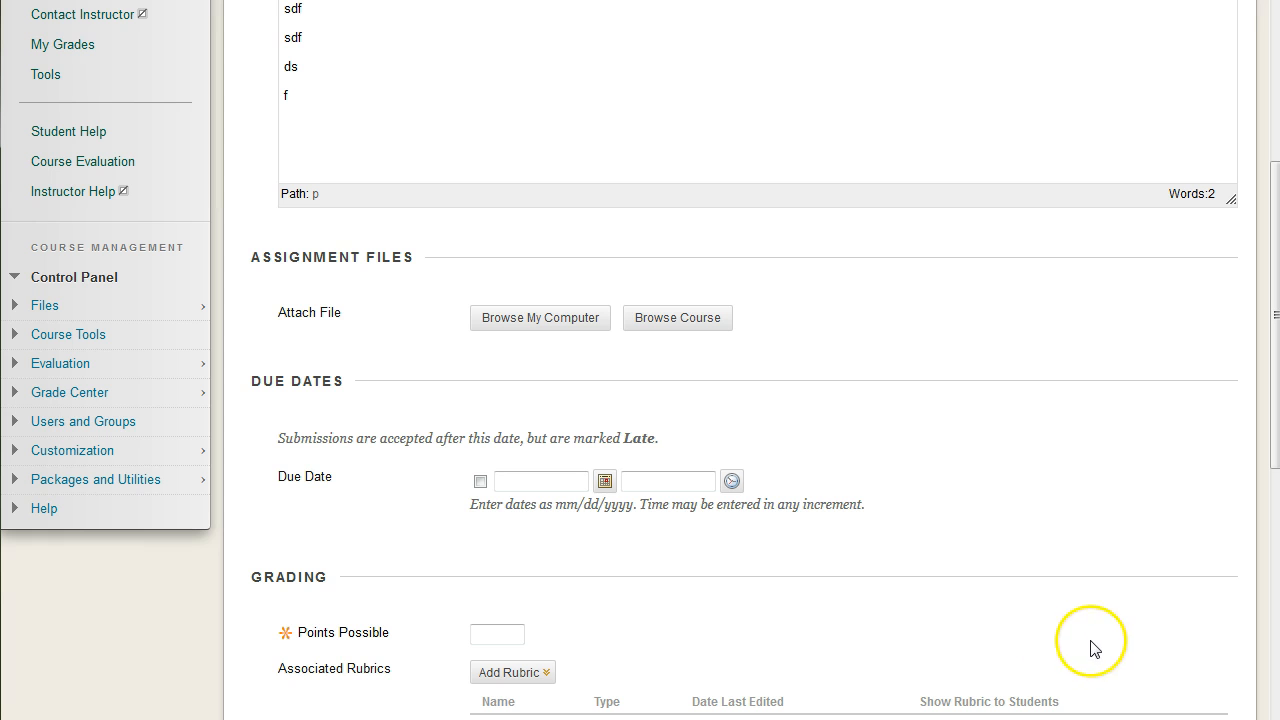
left_click(530, 321)
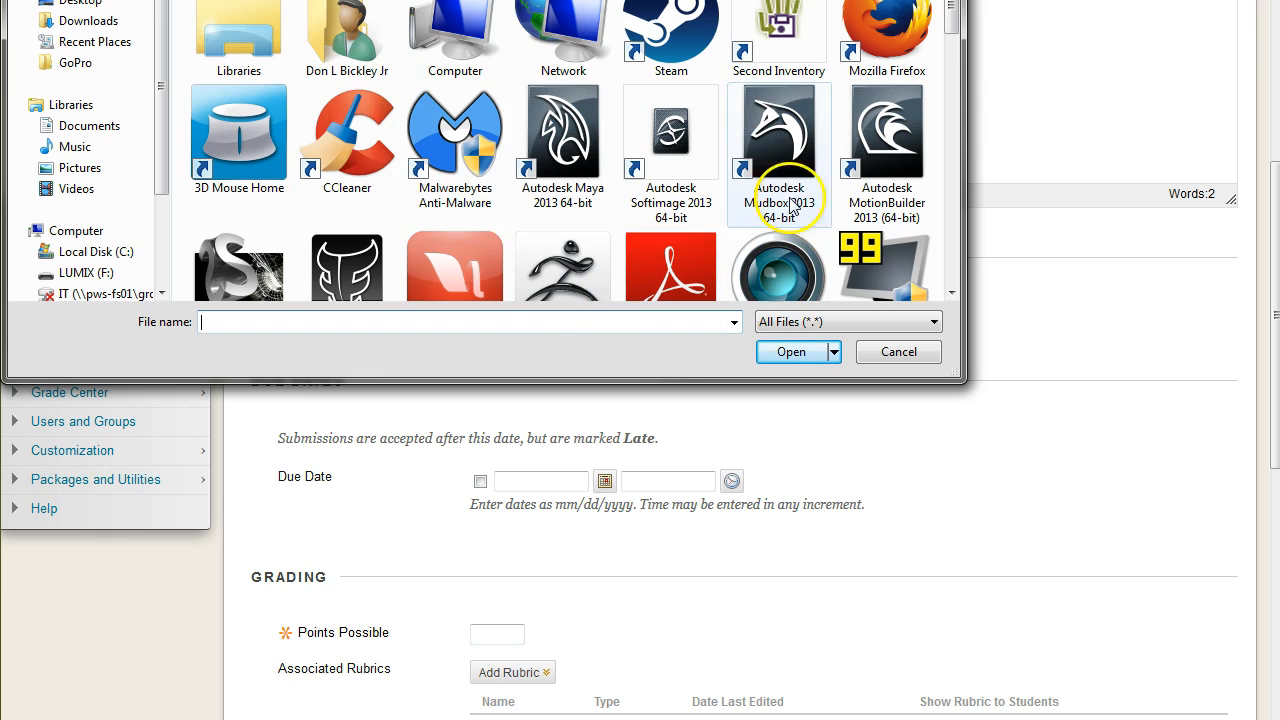
left_click(893, 352)
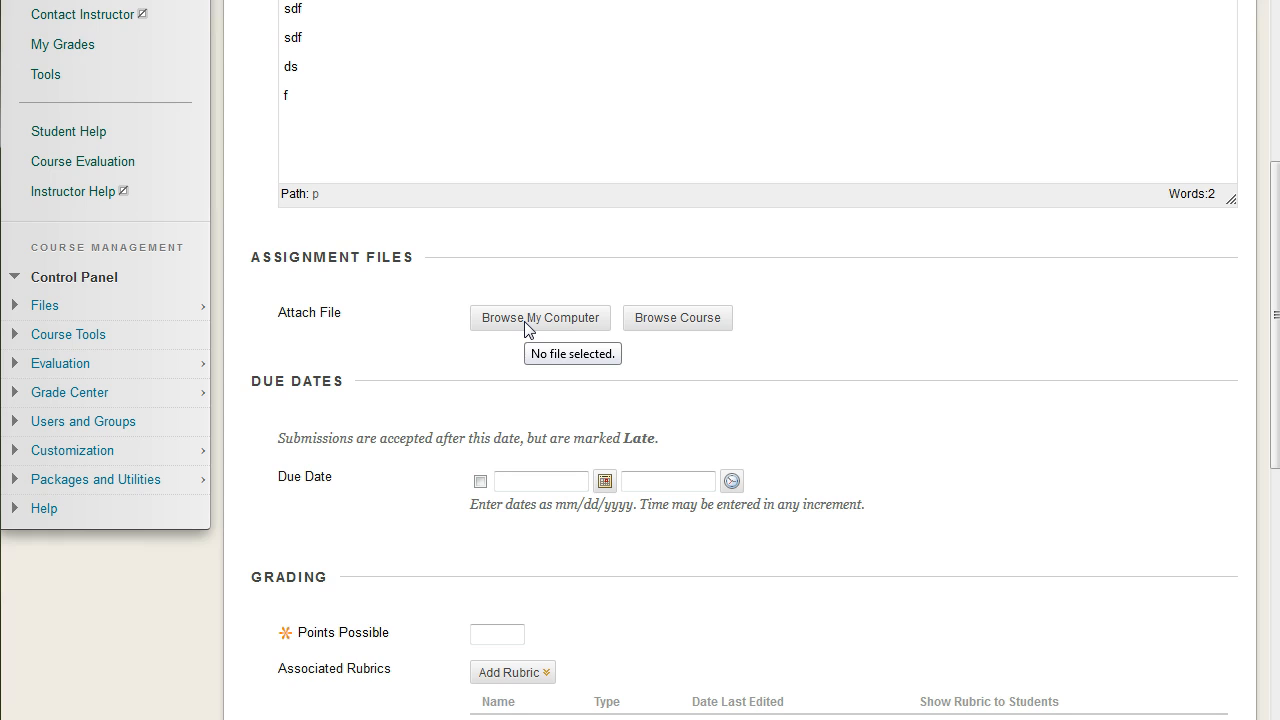
- Examine the assignment form's Due Dates and Availability sections, including the Display After and Display Until date fields
scroll(526, 327, "up", 2)
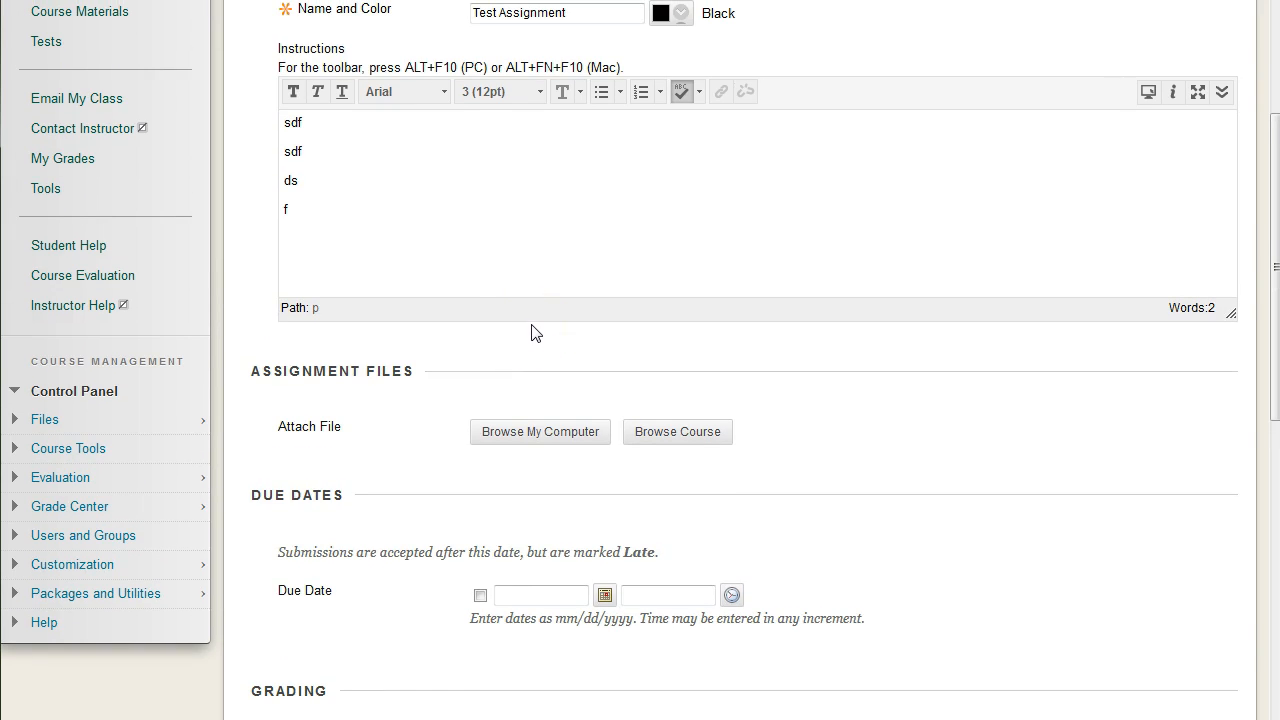
scroll(531, 333, "up", 2)
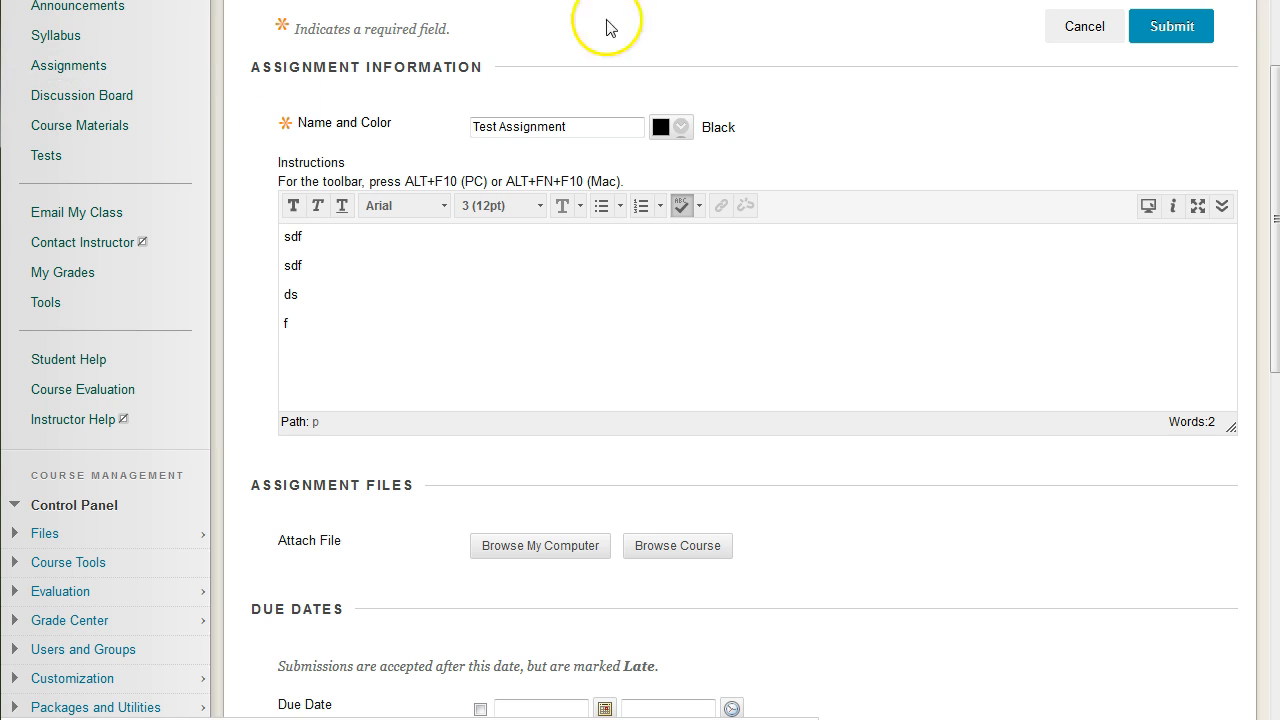
scroll(1023, 314, "down", 1)
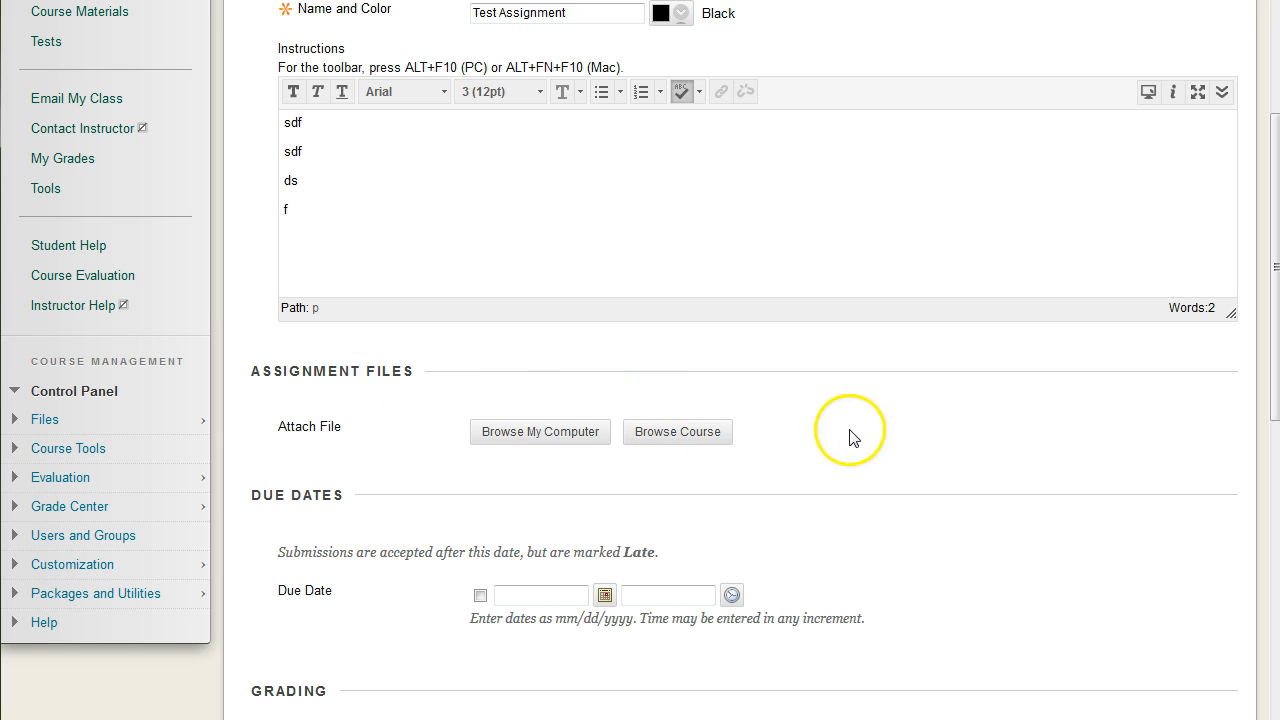
scroll(866, 300, "down", 1)
scroll(866, 300, "down", 2)
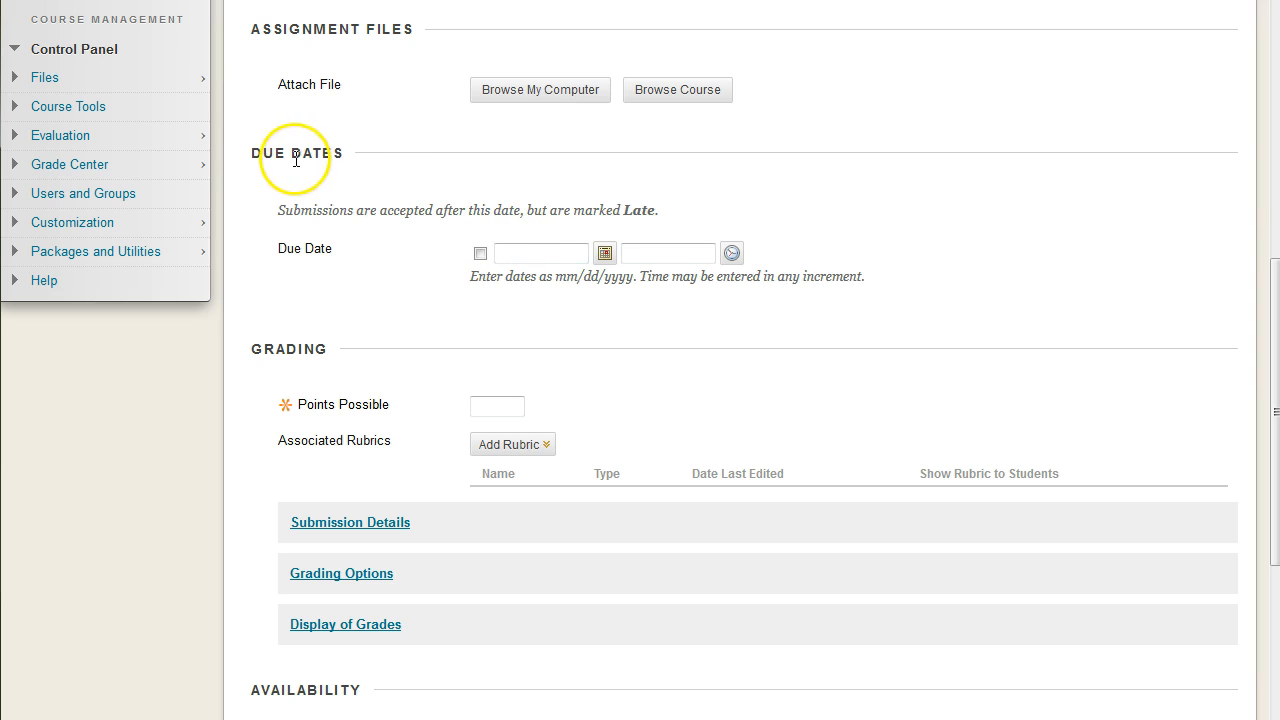
left_click_drag(248, 148, 393, 156)
left_click(396, 157)
scroll(513, 191, "down", 4)
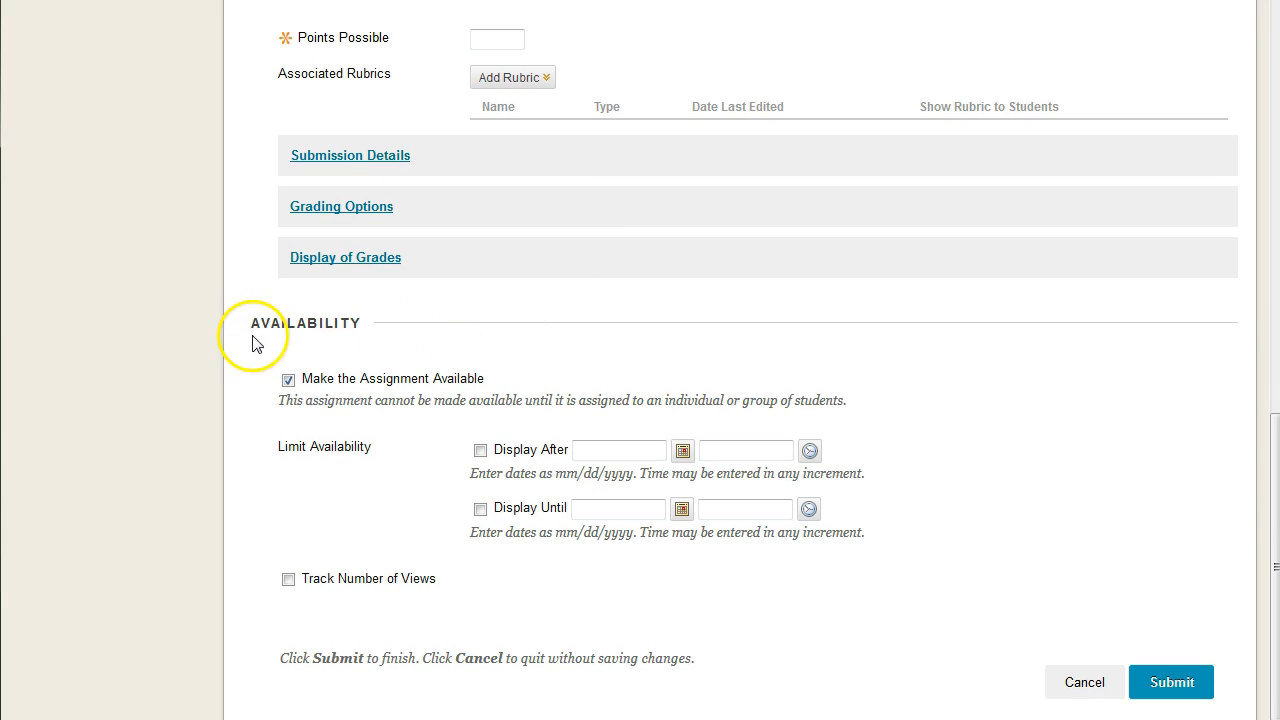
left_click_drag(250, 325, 400, 451)
left_click(391, 443)
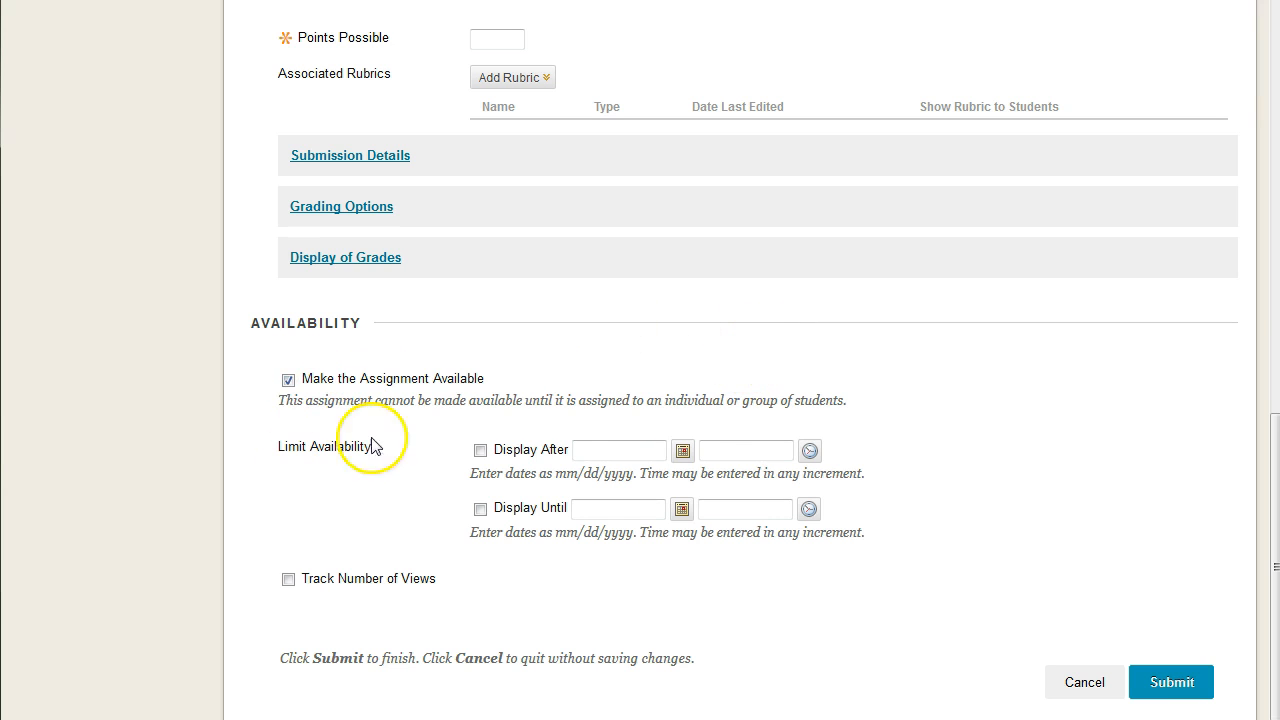
left_click(632, 446)
left_click(631, 508)
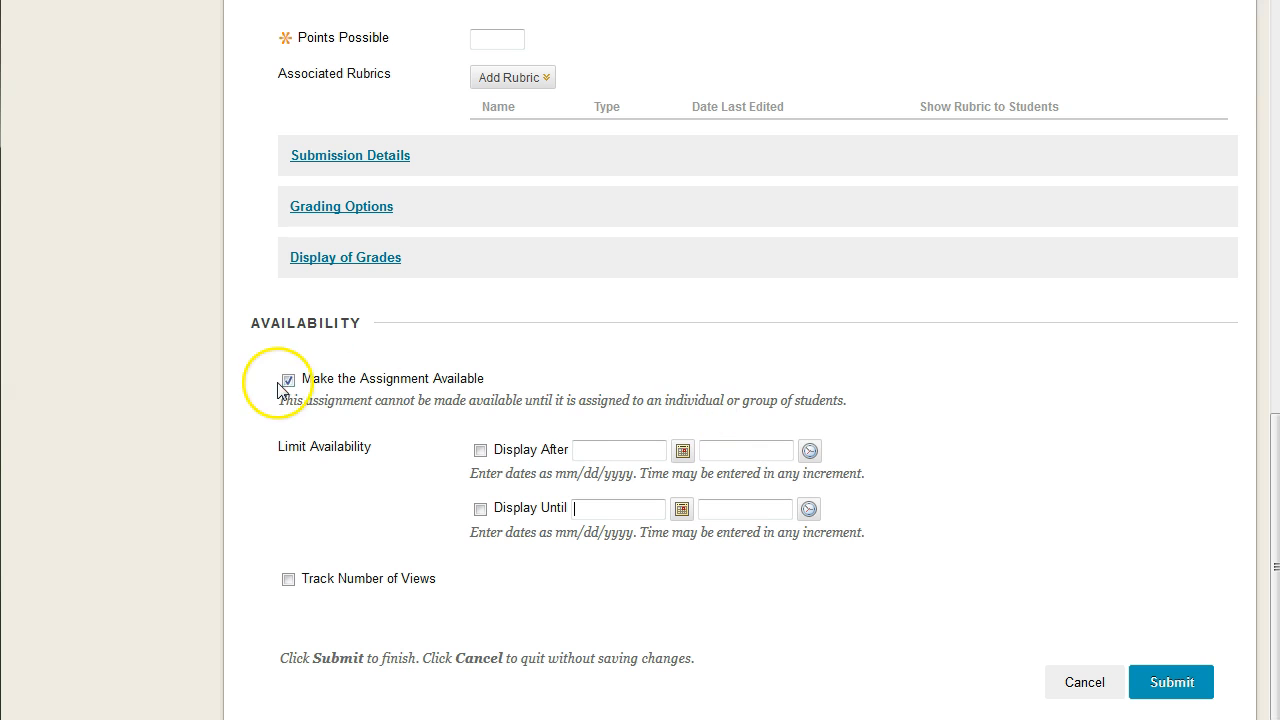
left_click_drag(297, 384, 511, 383)
left_click(503, 381)
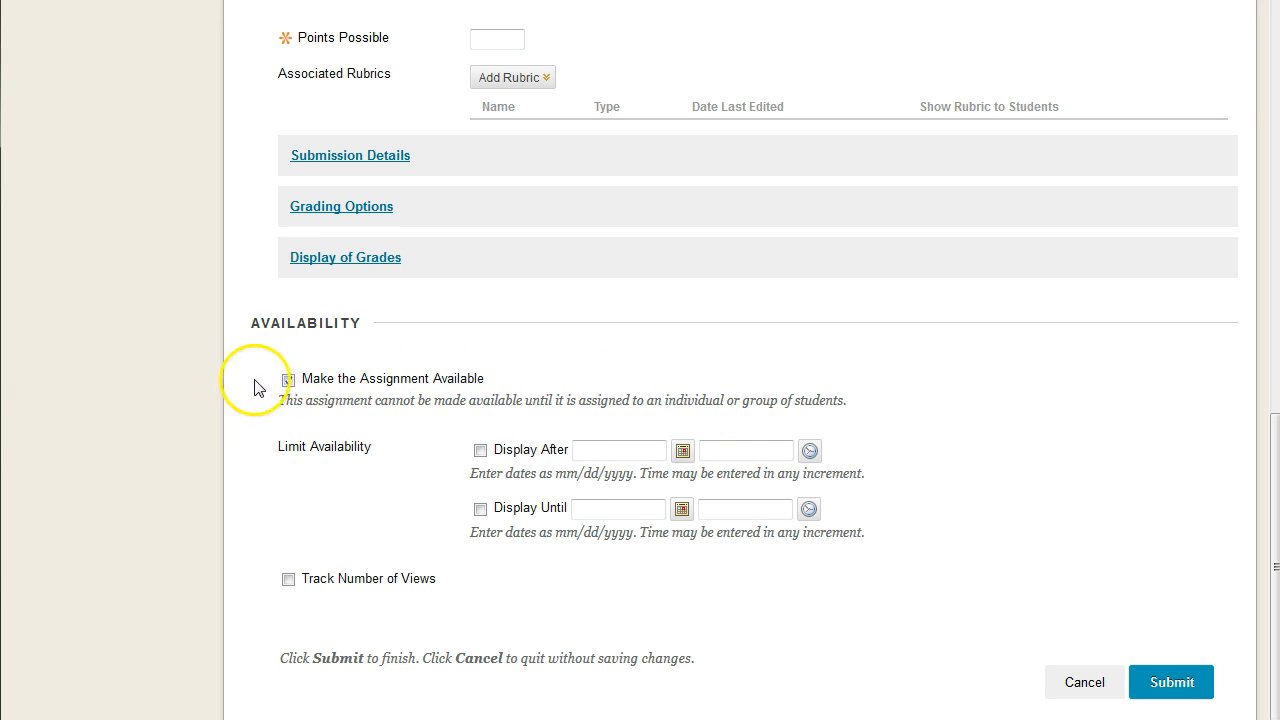
- Turn off Make the Assignment Available, switch it back on, and look over the Limit Availability options
left_click(289, 381)
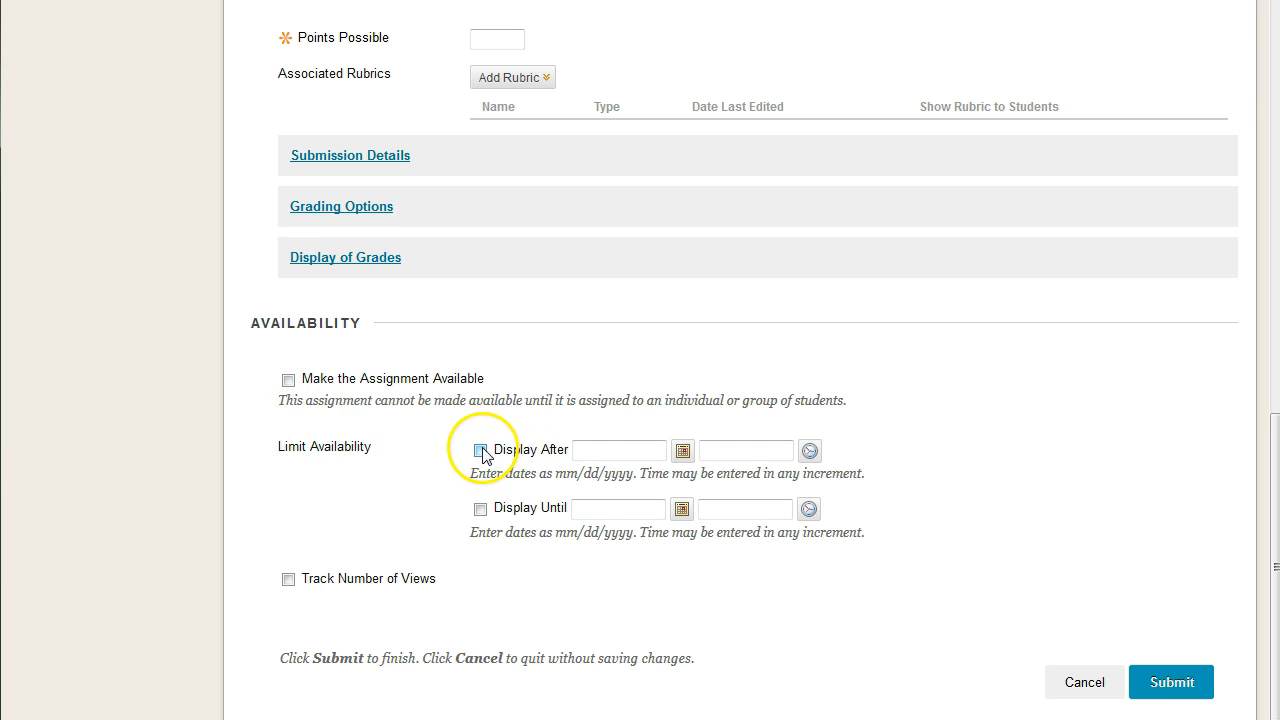
left_click(627, 453)
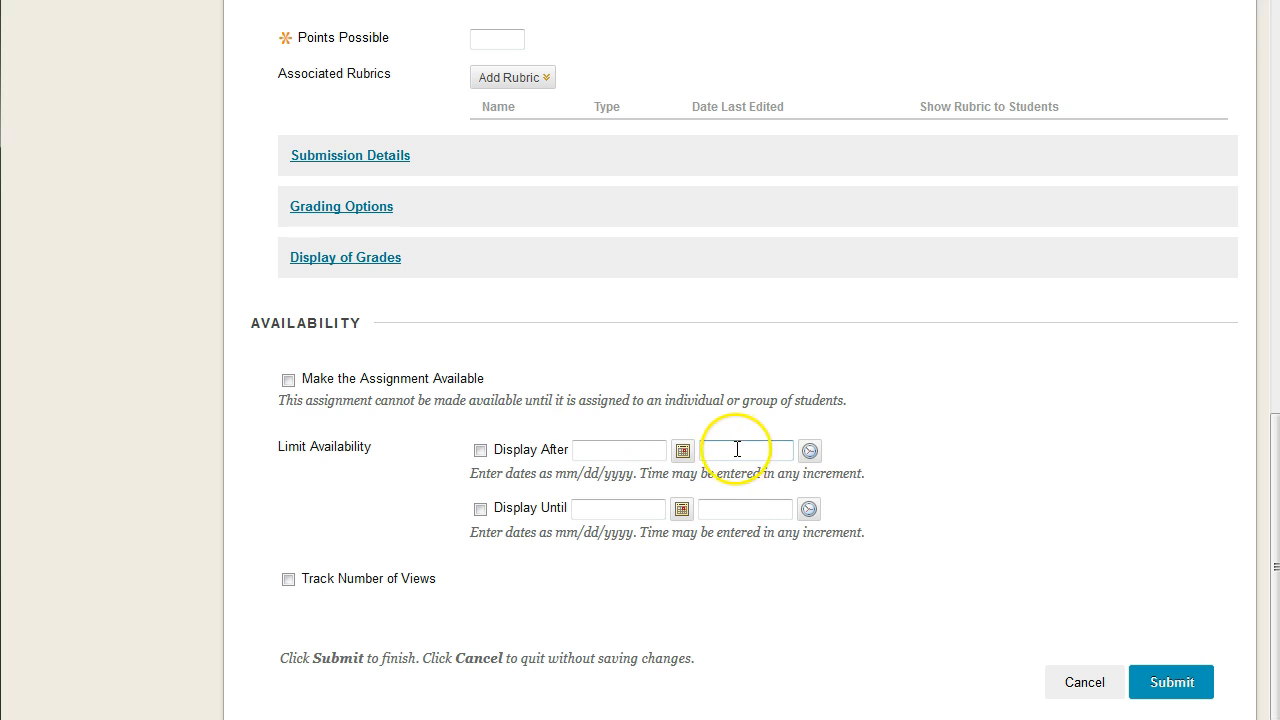
left_click_drag(480, 376, 300, 374)
left_click(366, 378)
left_click_drag(486, 380, 312, 384)
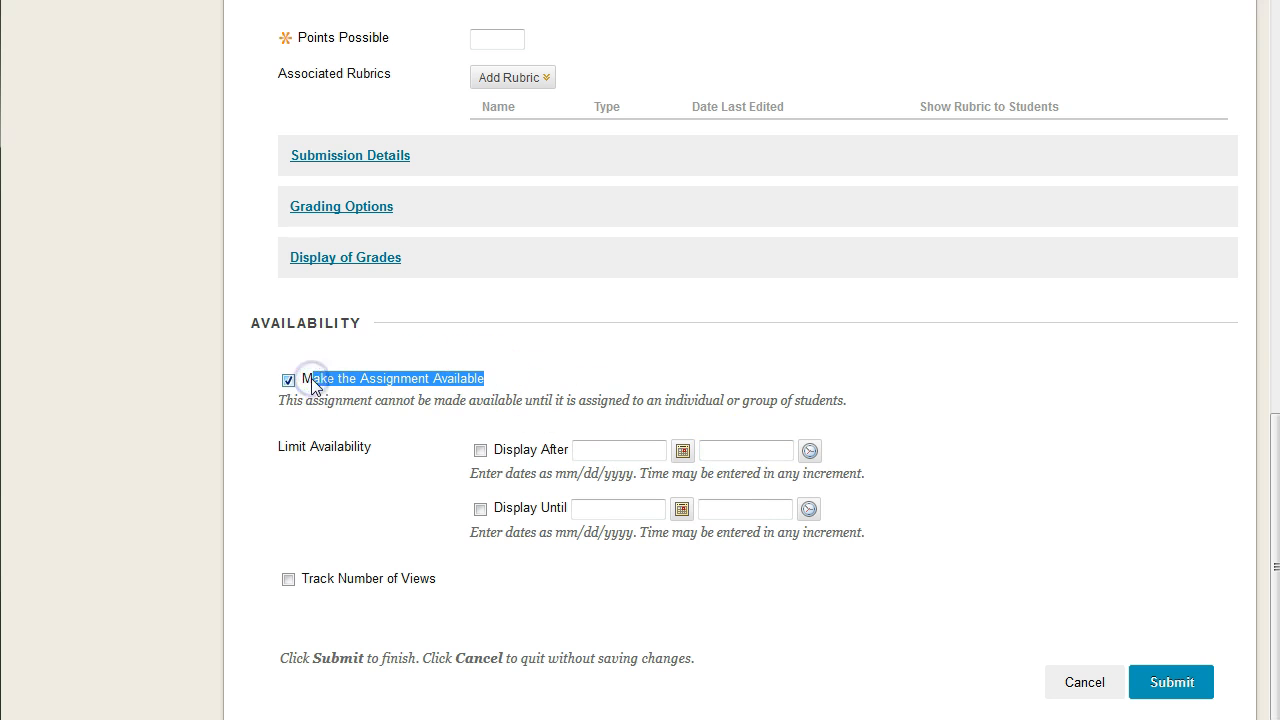
left_click(312, 379)
left_click(311, 379)
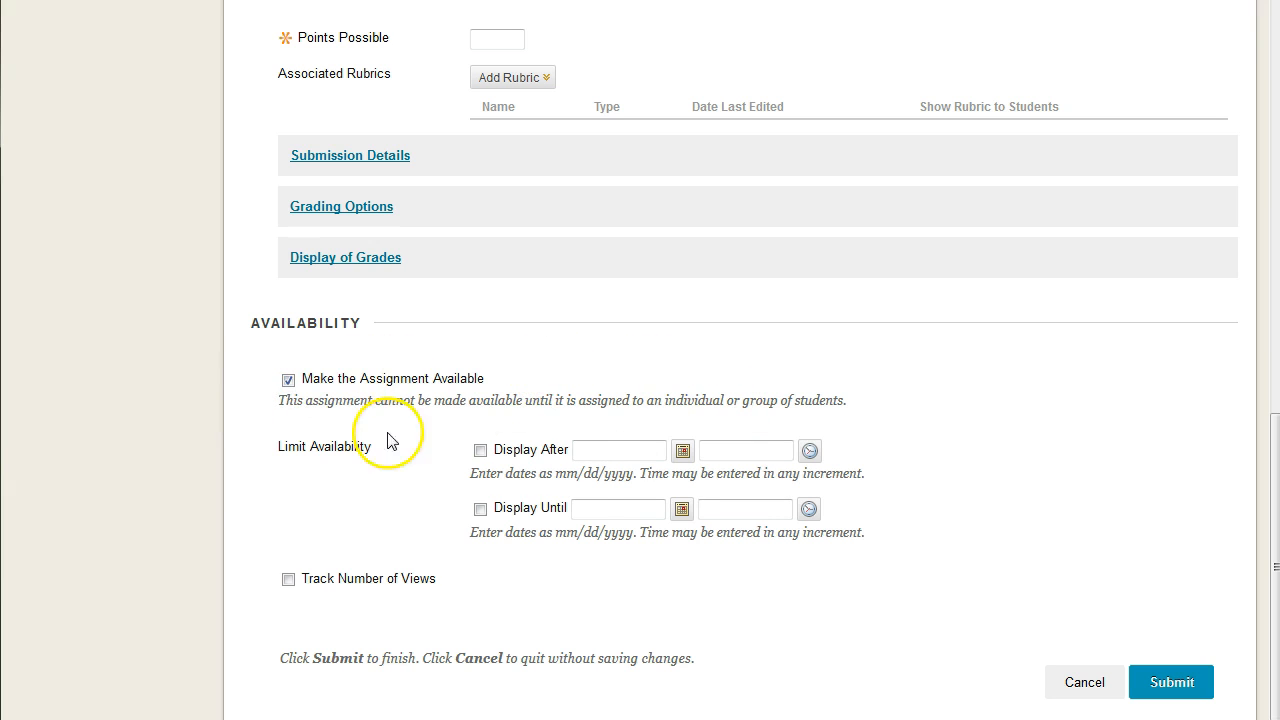
left_click_drag(286, 446, 558, 502)
left_click(558, 502)
- Set the assignment's Points Possible to 100 in the Grading section
scroll(920, 475, "up", 4)
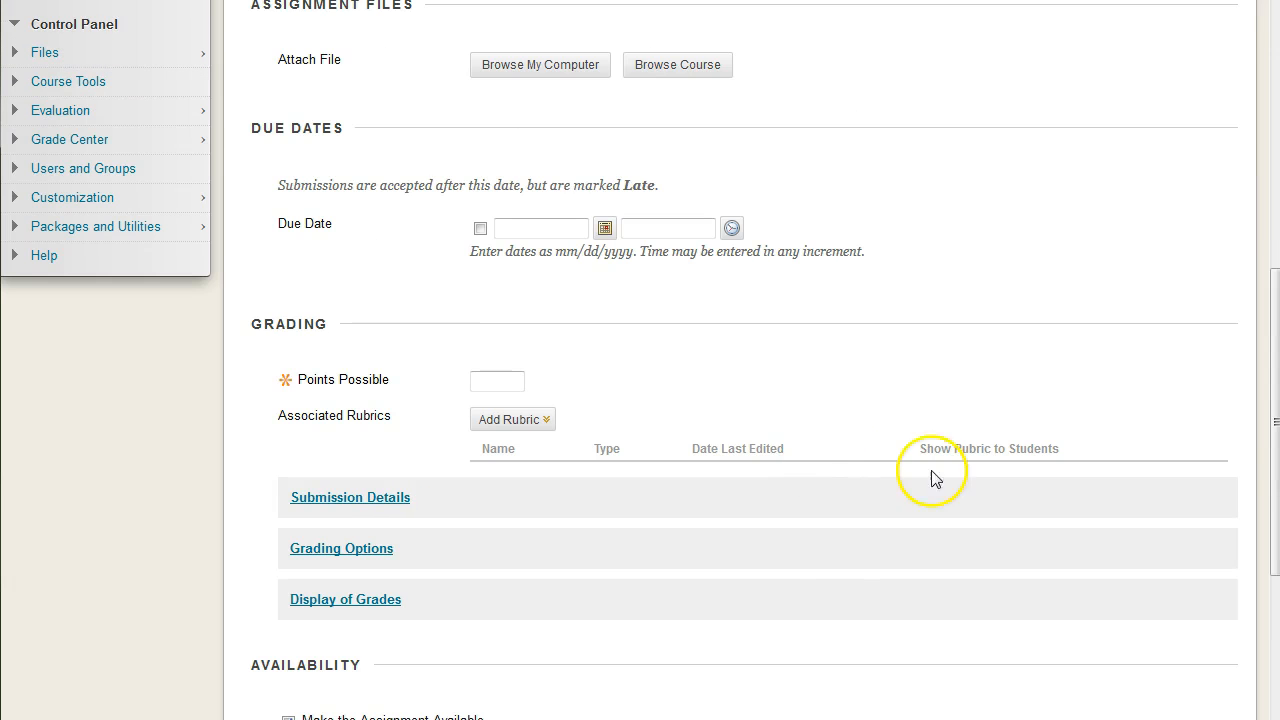
scroll(903, 466, "up", 3)
scroll(970, 440, "down", 1)
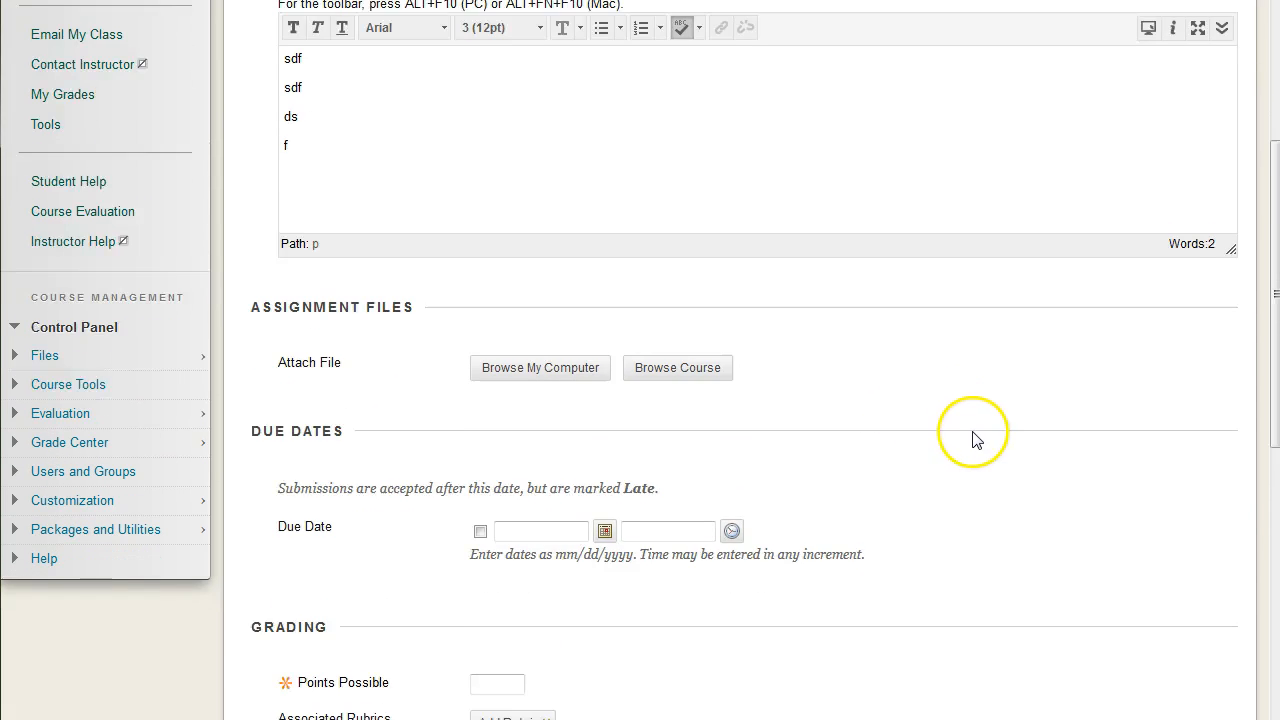
scroll(871, 389, "down", 1)
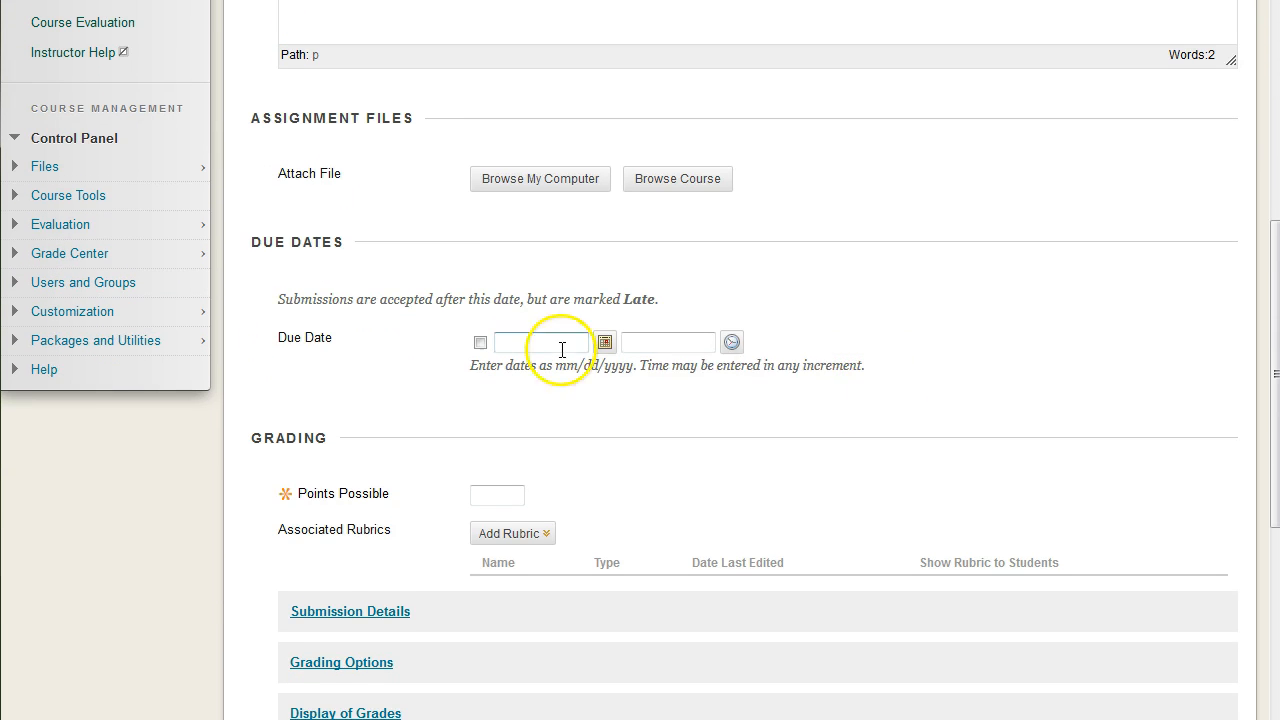
scroll(920, 375, "down", 1)
scroll(900, 340, "down", 1)
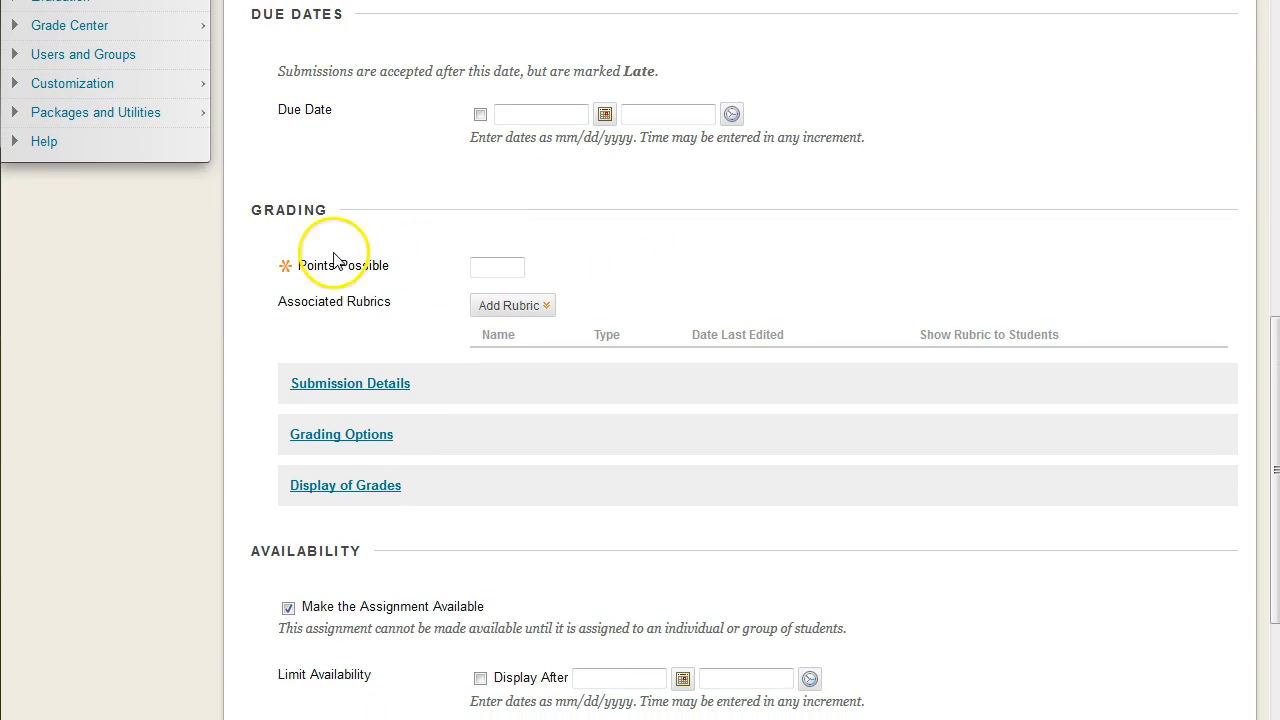
left_click(509, 269)
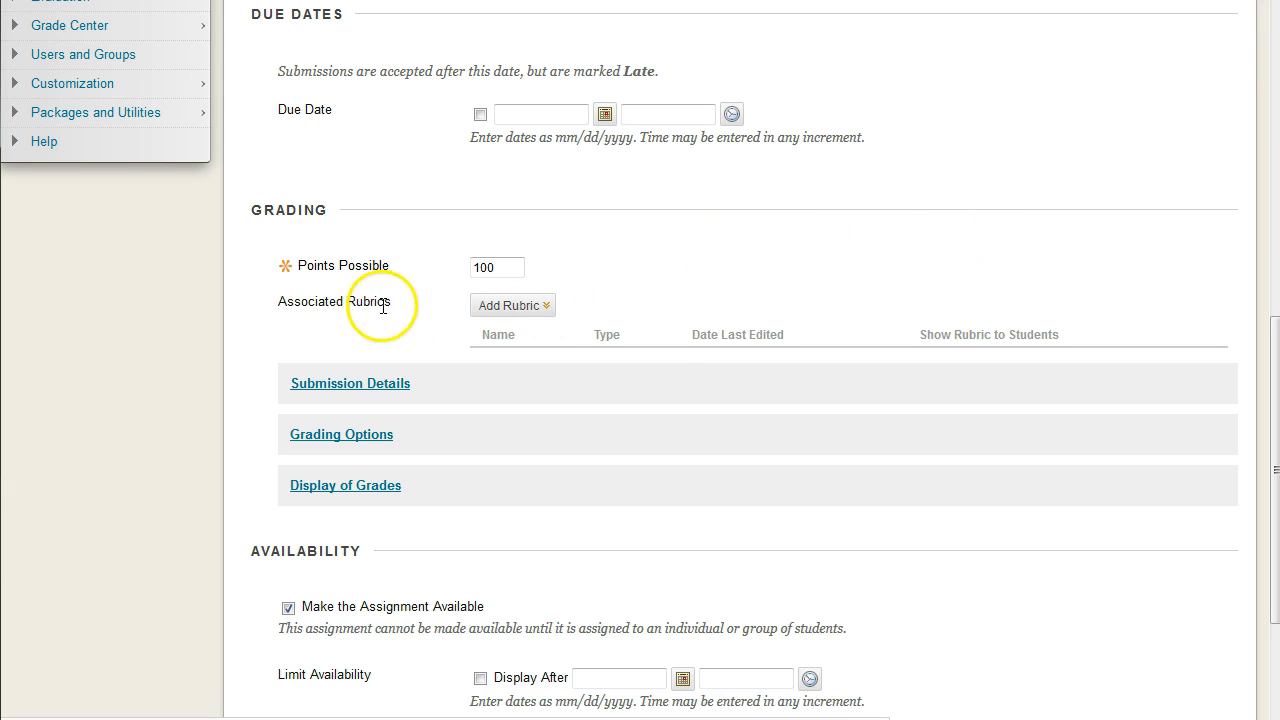
- View the options for adding a rubric to the assignment and leave them without associating one
mouse_move(549, 309)
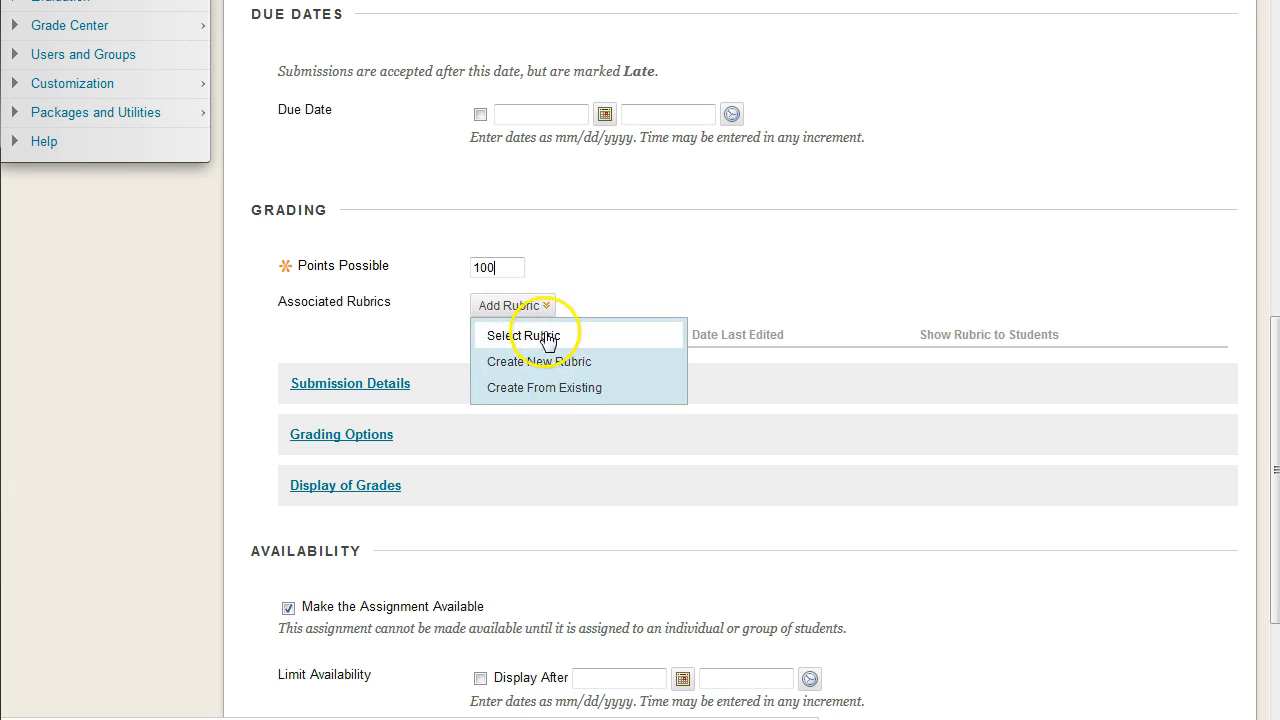
left_click(555, 361)
left_click(505, 267)
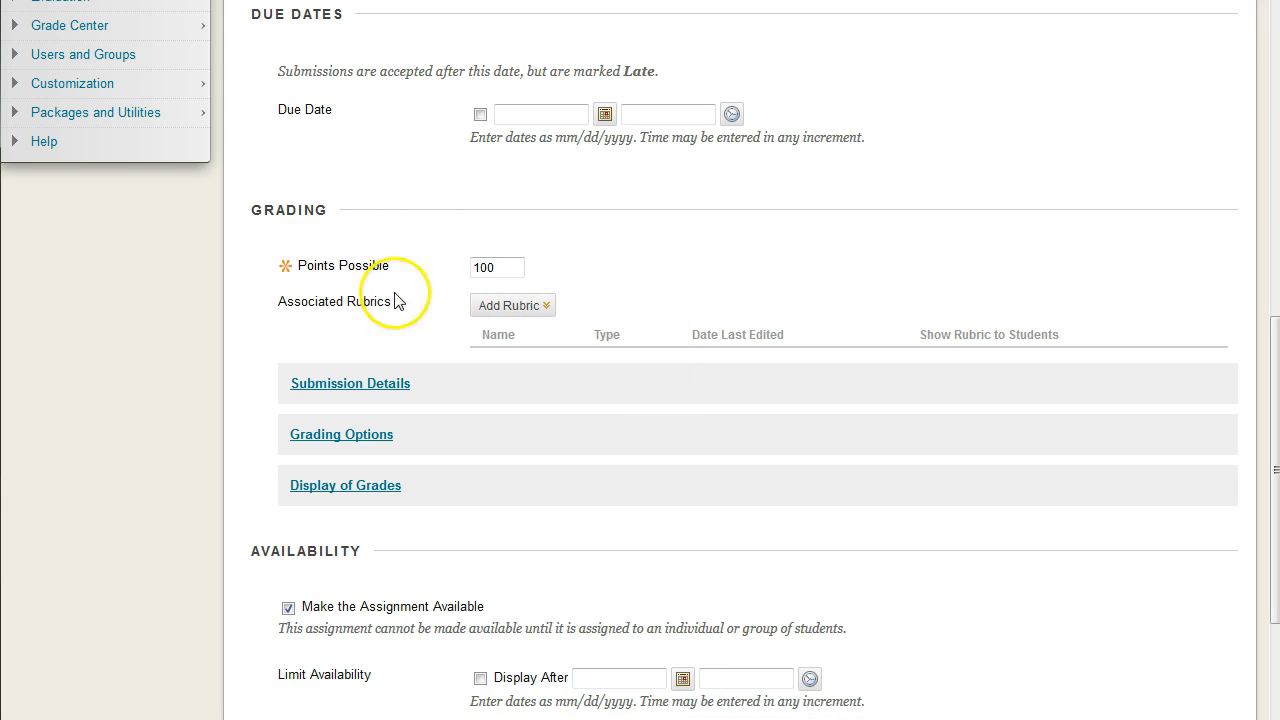
- Expand the Submission Details section and look over the Assignment Type options
left_click(345, 390)
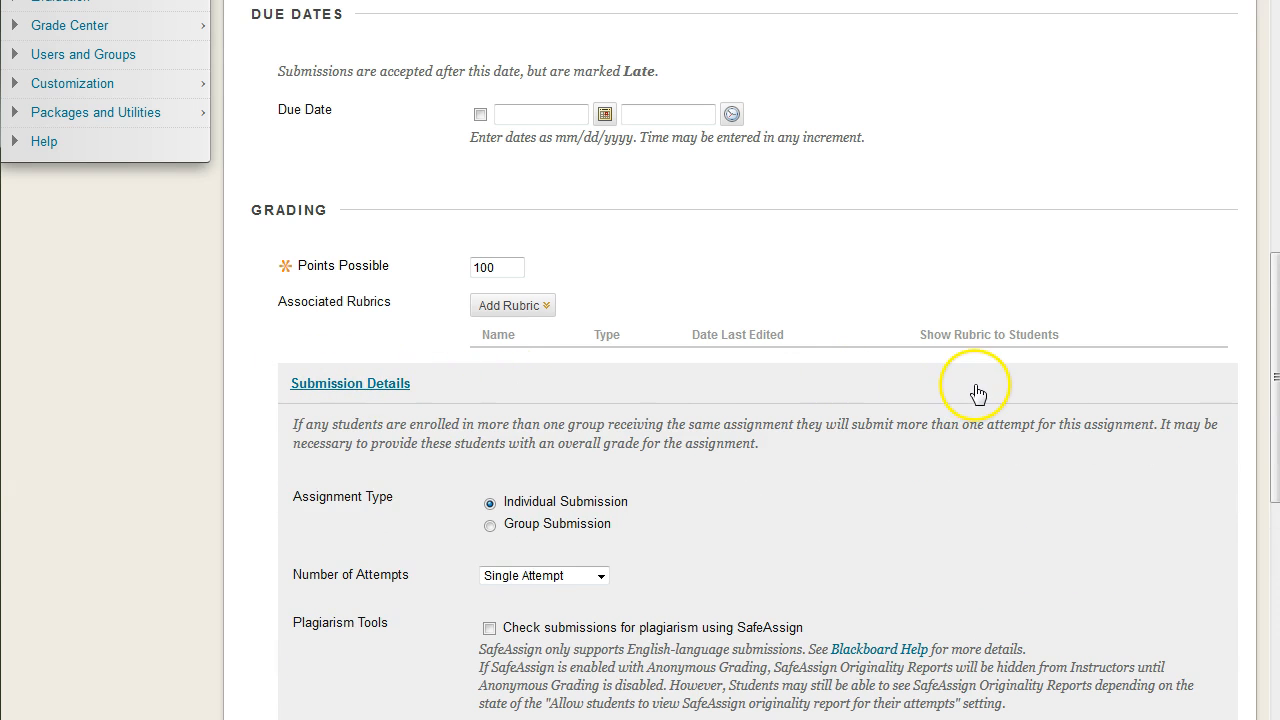
scroll(969, 388, "down", 2)
scroll(958, 384, "up", 1)
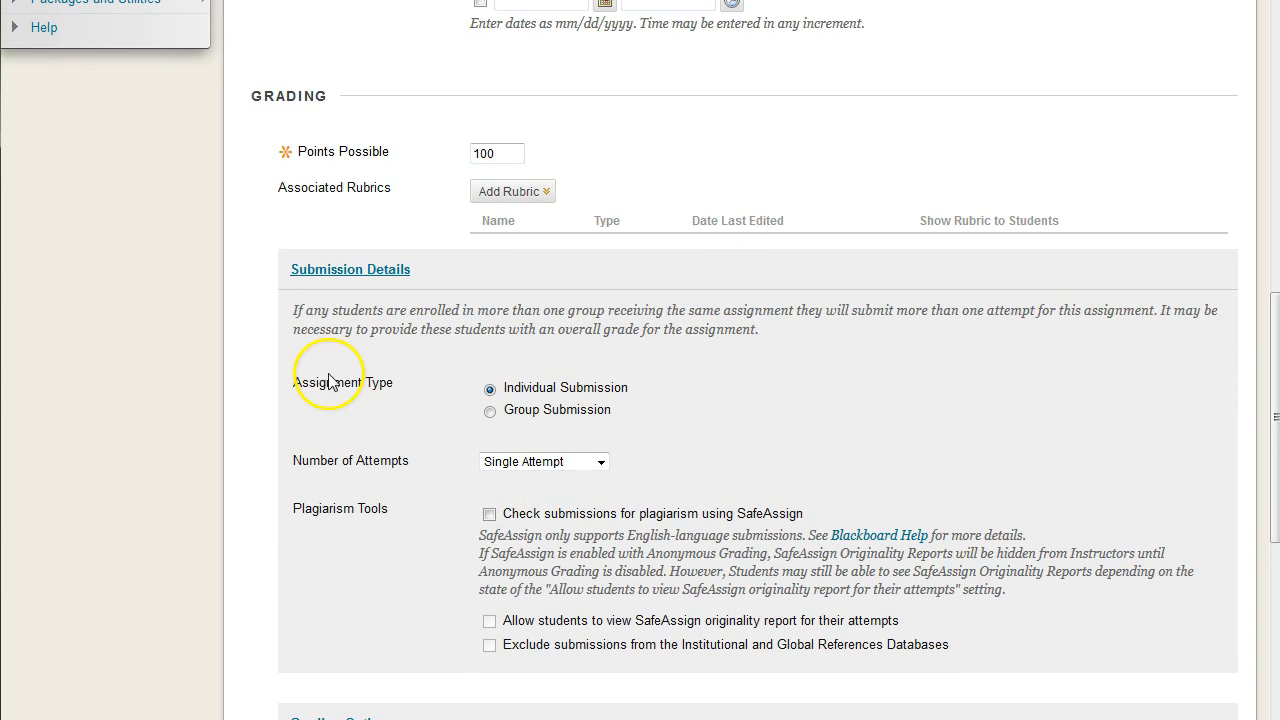
left_click_drag(292, 384, 408, 382)
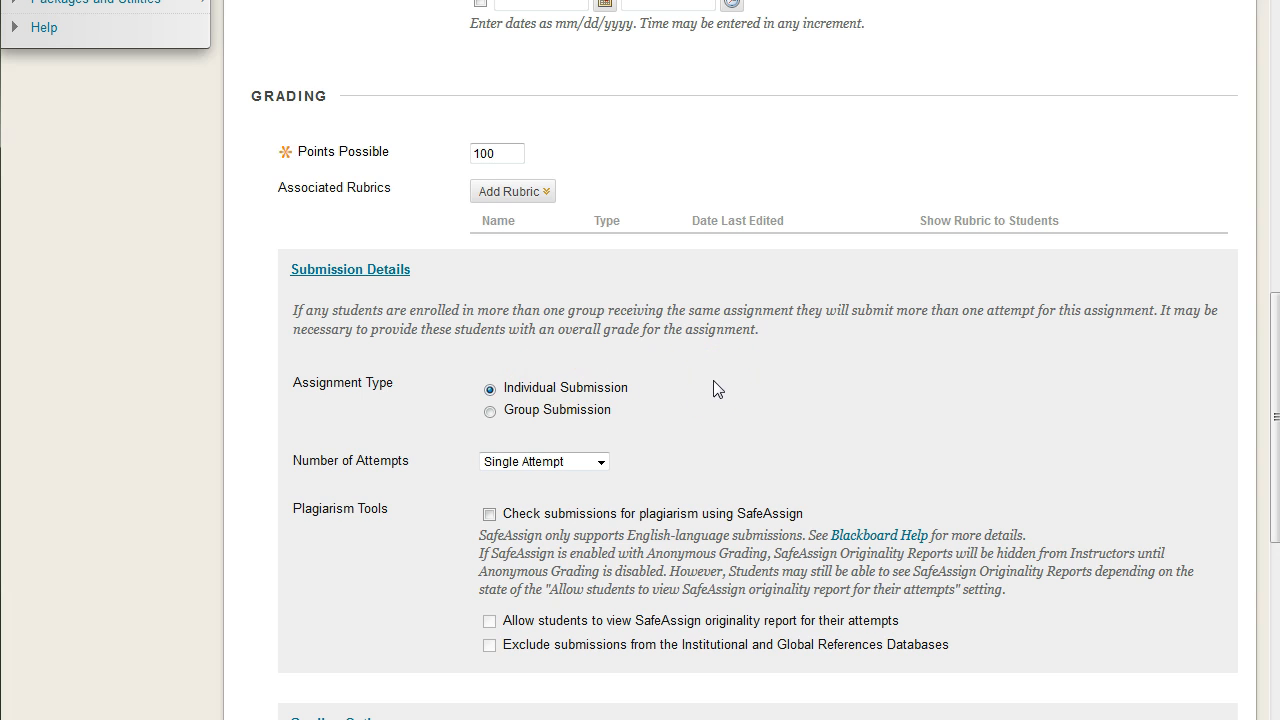
- Try Group Submission as the Assignment Type, dismiss the notice, and switch back to Individual Submission
left_click(490, 412)
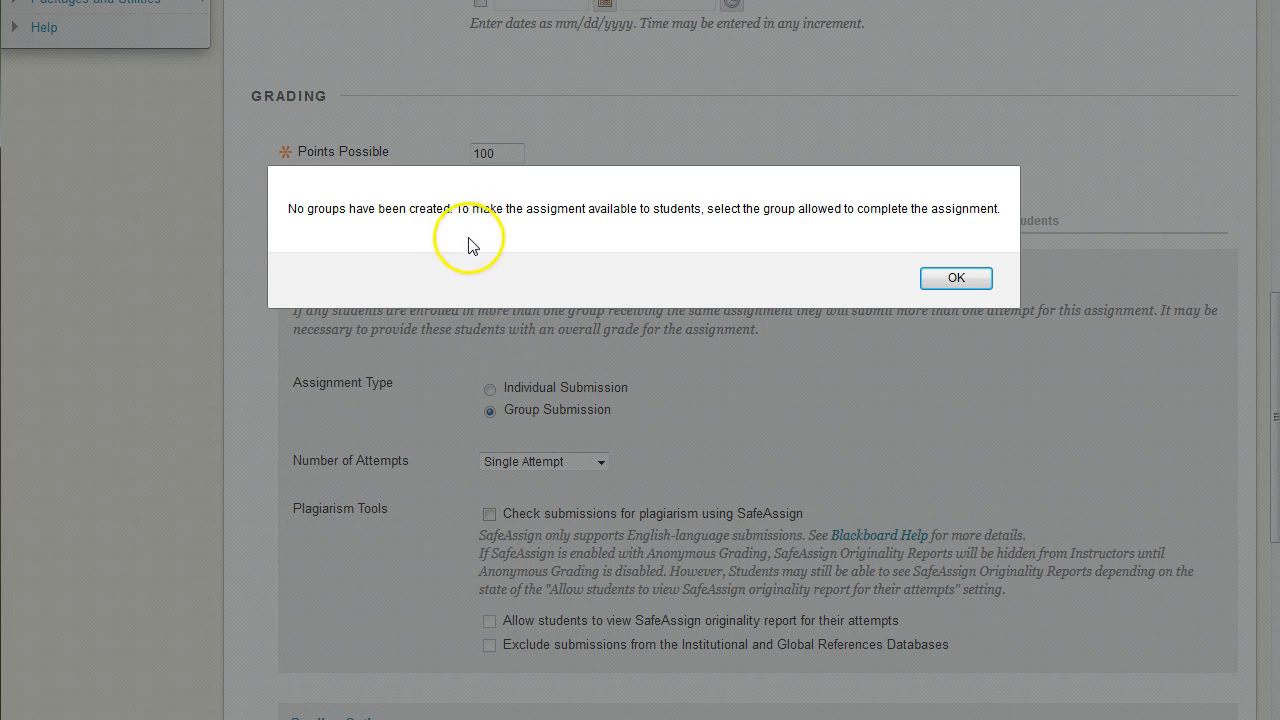
left_click_drag(306, 209, 807, 205)
left_click(930, 277)
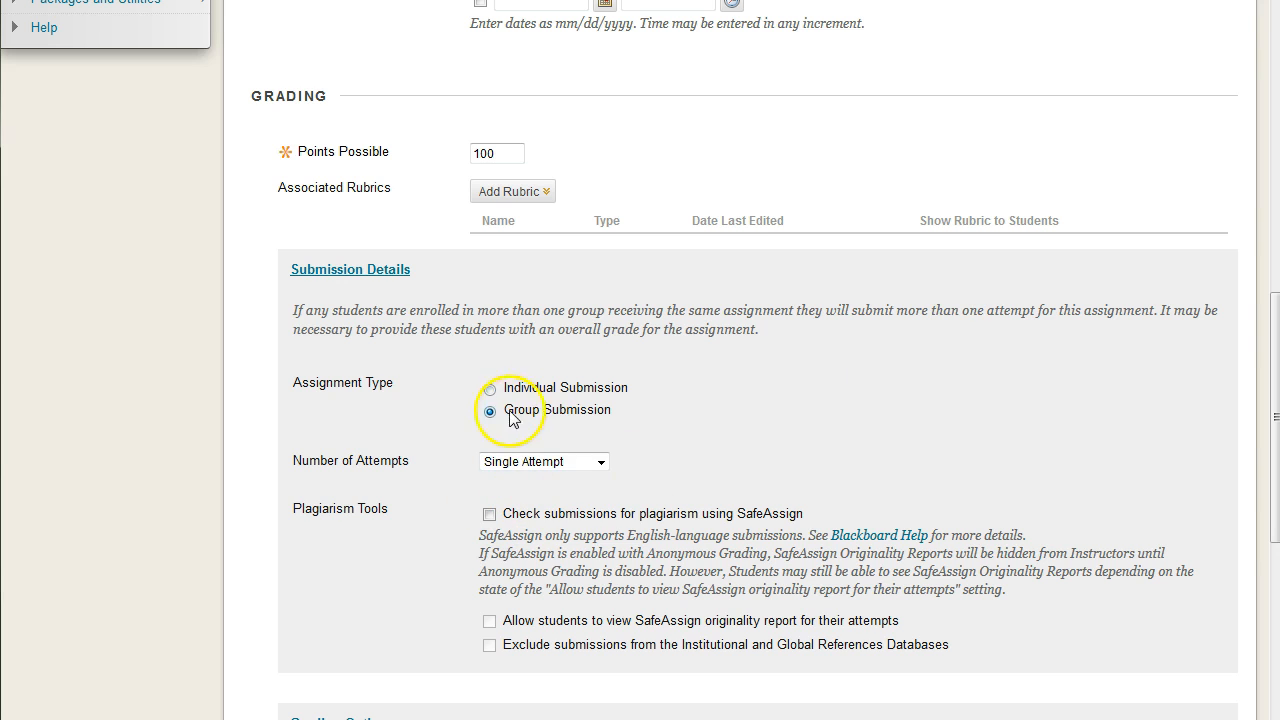
left_click(489, 390)
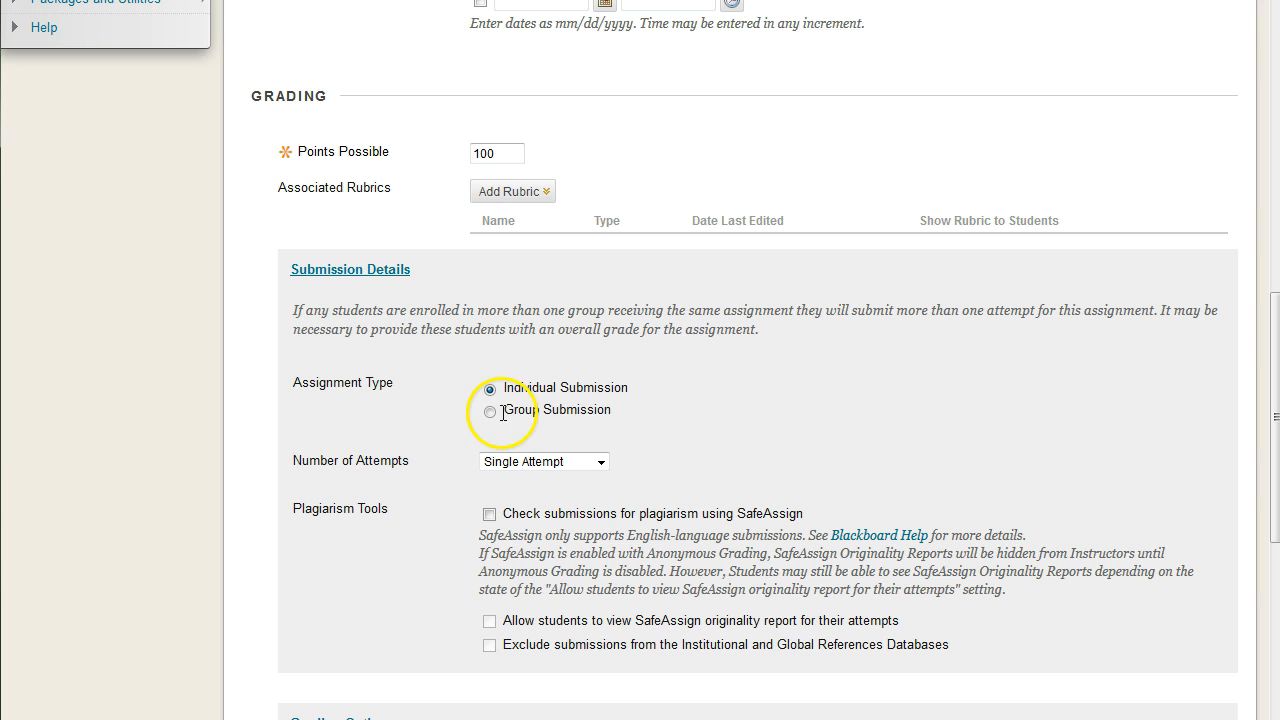
left_click_drag(504, 412, 651, 412)
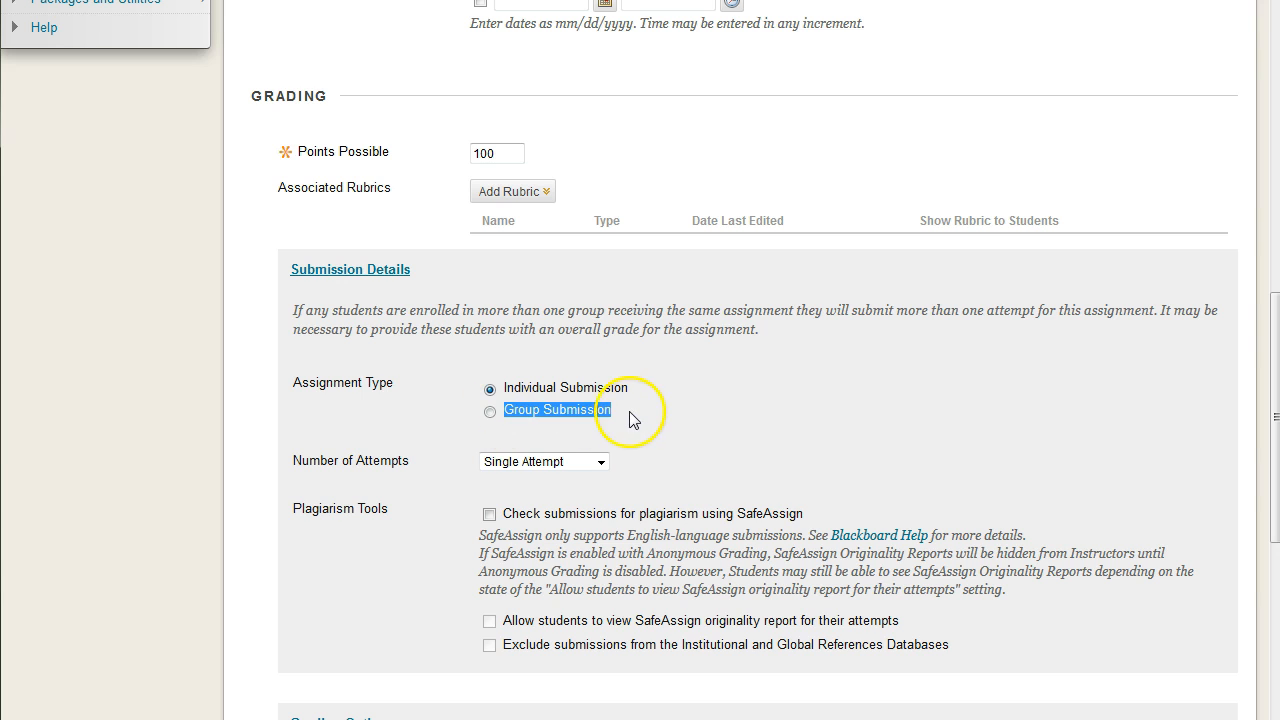
left_click(621, 412)
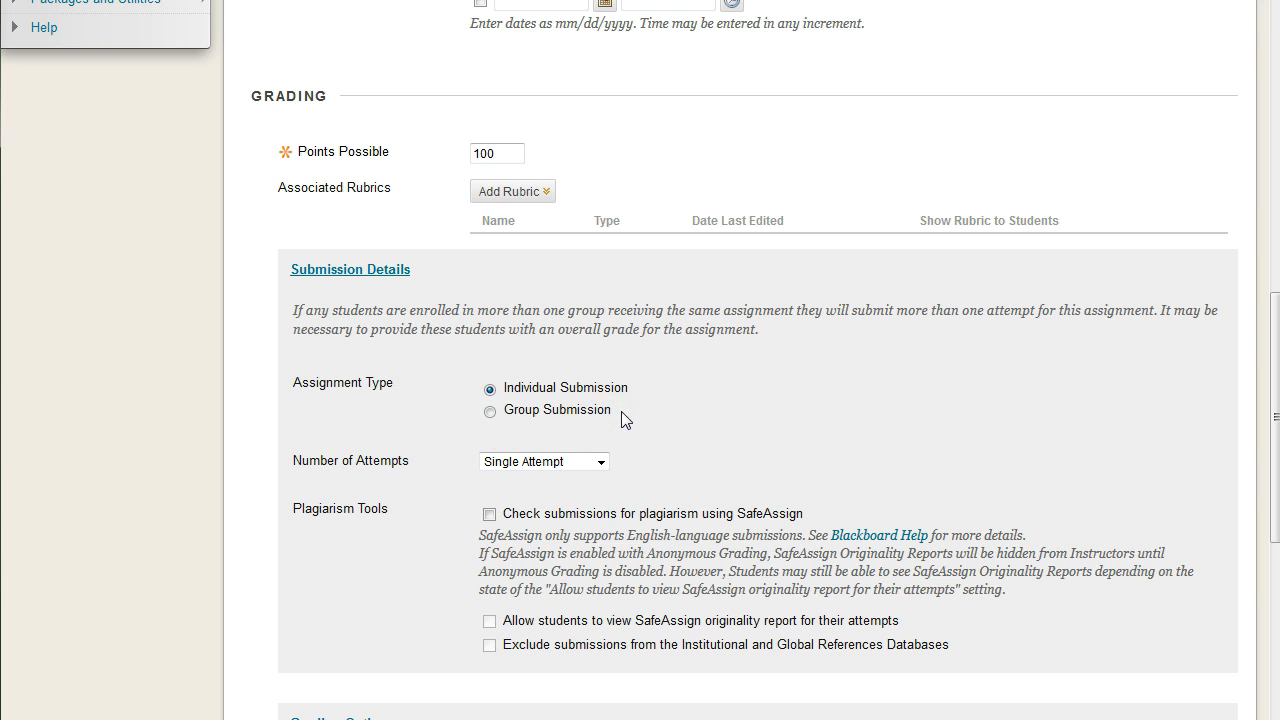
- Set the Number of Attempts to Multiple attempts and go to the Maximum Attempts field
scroll(625, 405, "down", 3)
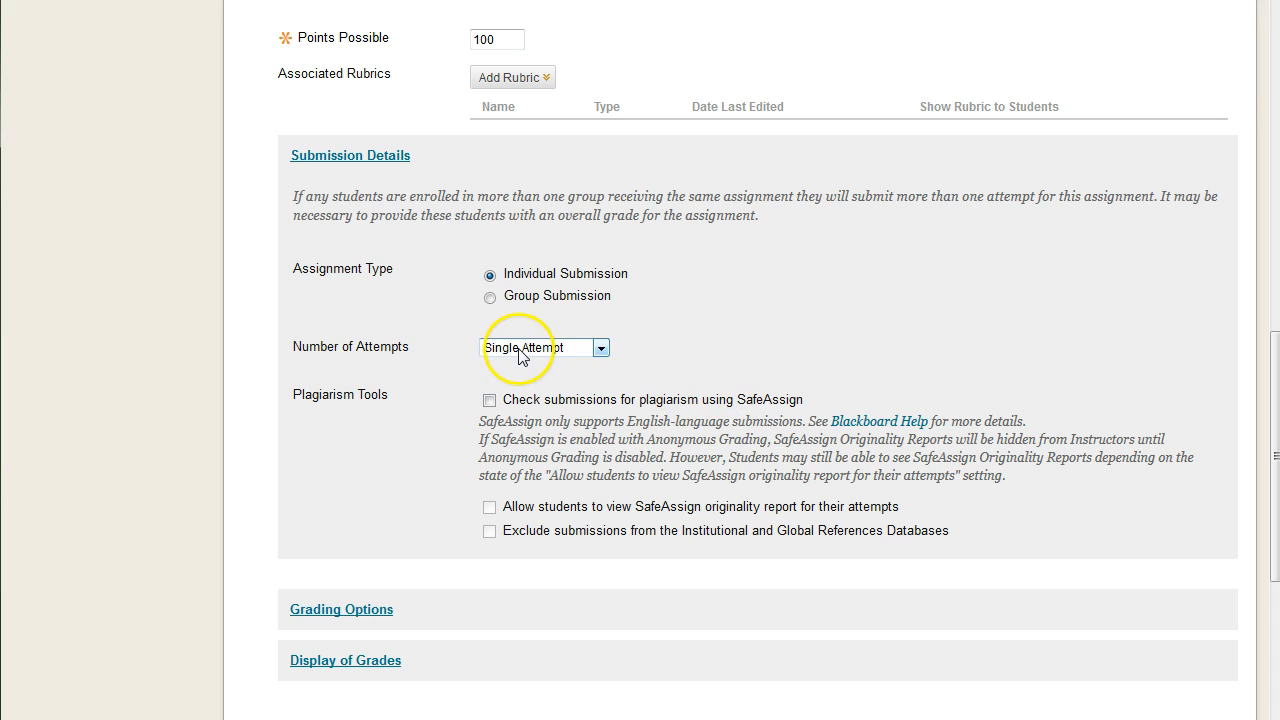
left_click(598, 350)
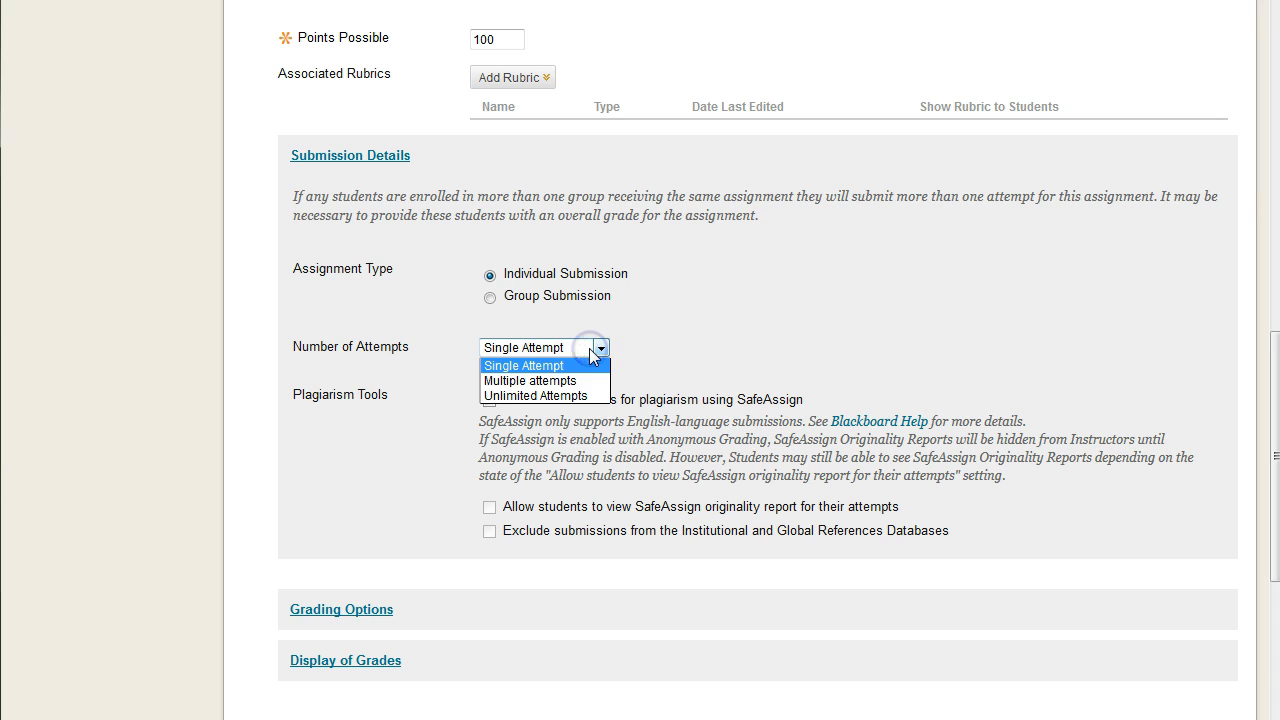
left_click(575, 381)
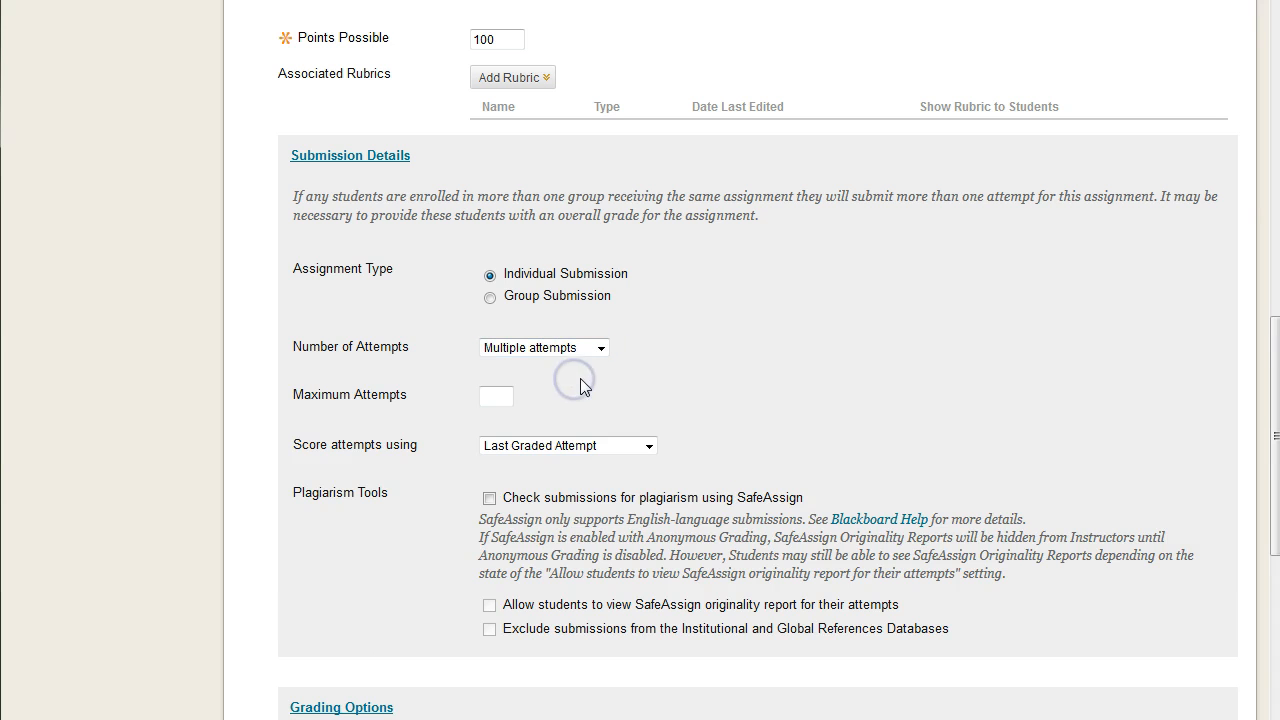
left_click(493, 396)
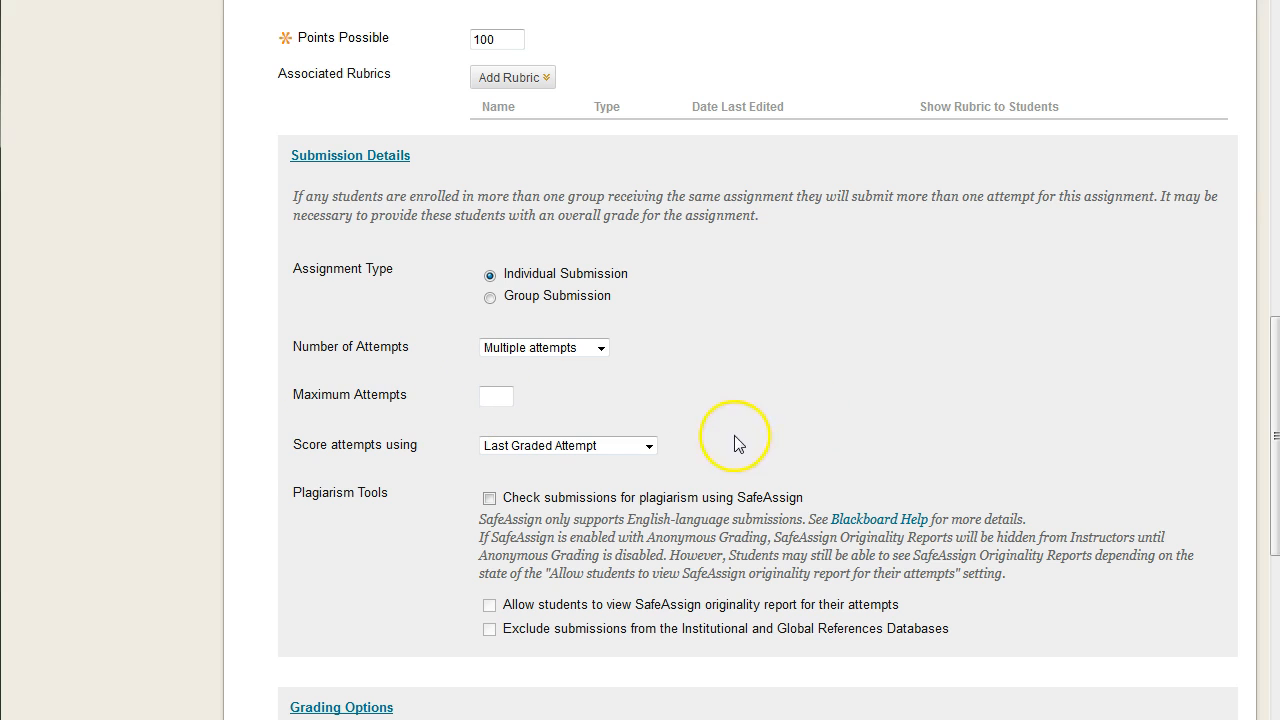
- View the Score attempts using choices for multiple attempts, keeping Last Graded Attempt selected and Maximum Attempts blank
left_click(612, 448)
left_click(594, 480)
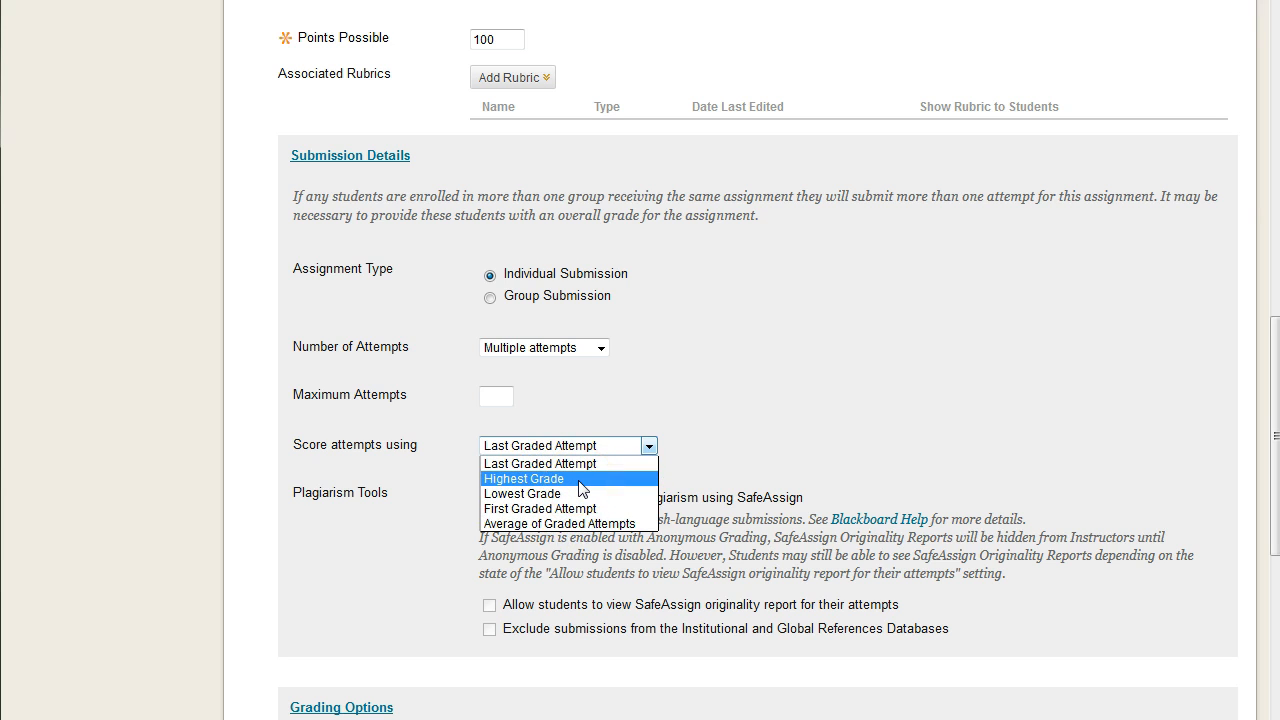
left_click(750, 370)
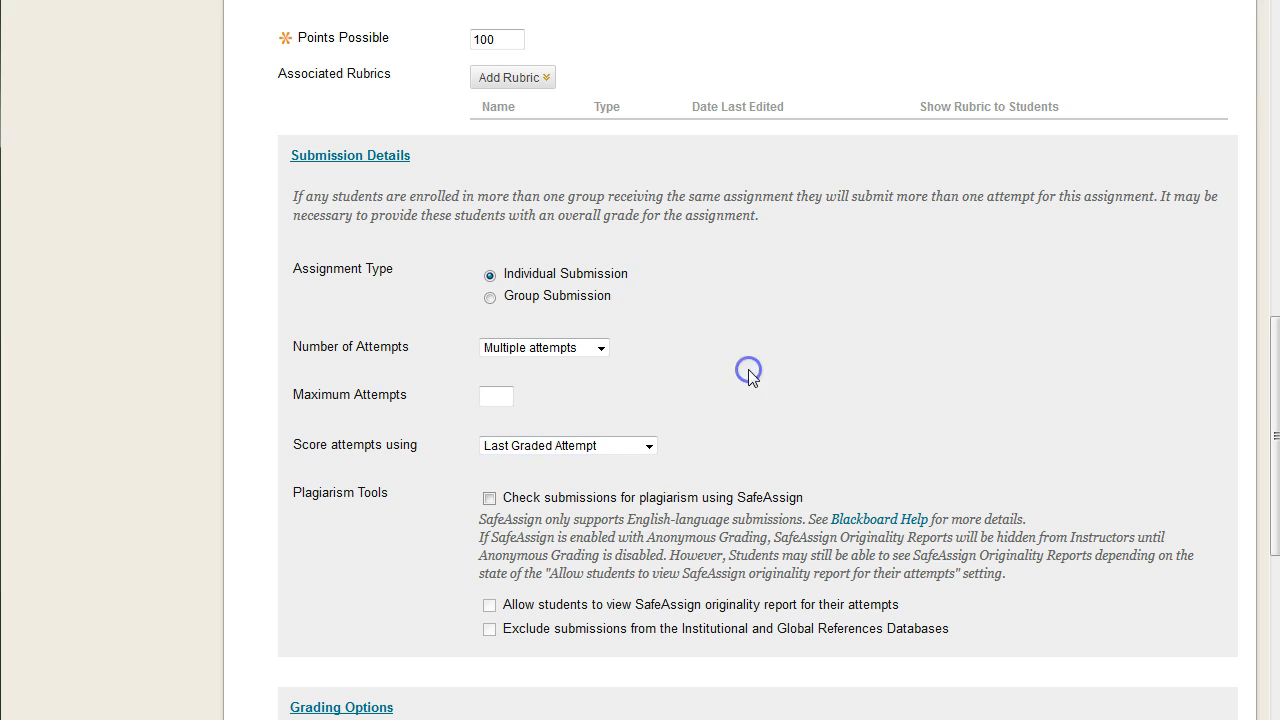
left_click(508, 397)
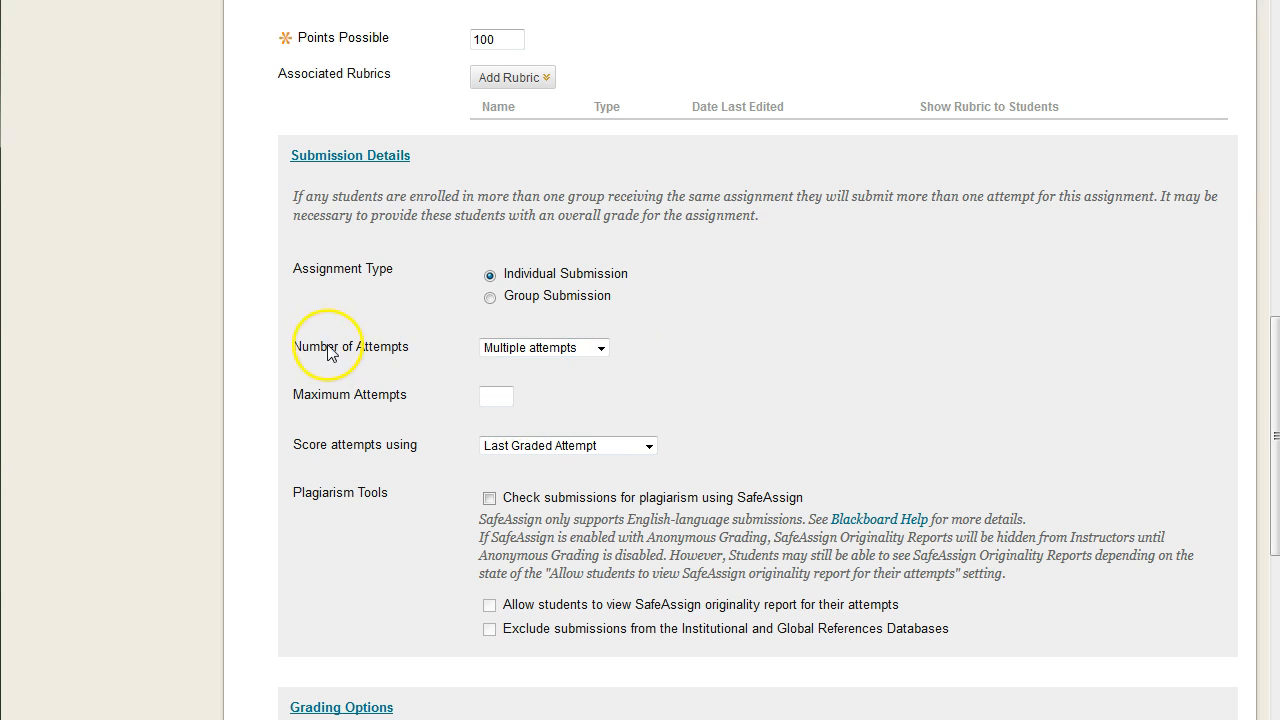
- Set the Number of Attempts to Unlimited Attempts in Submission Details
left_click_drag(330, 352, 509, 347)
left_click(600, 347)
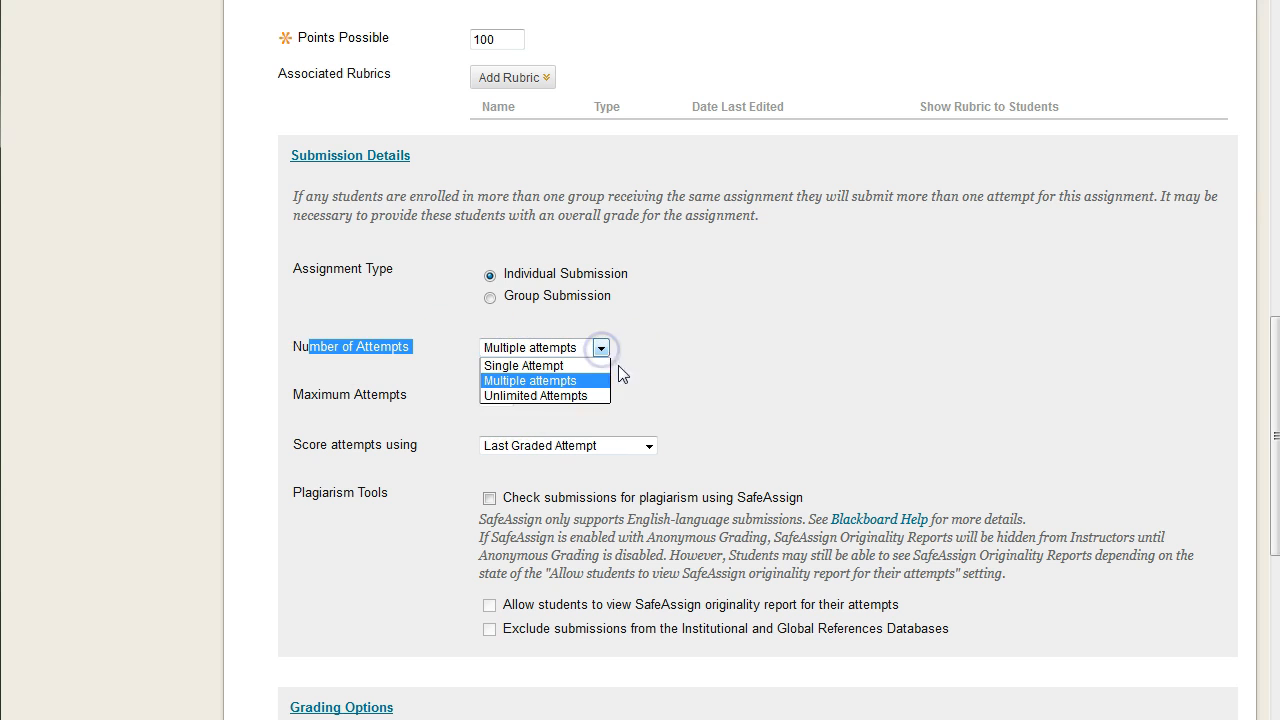
left_click(573, 395)
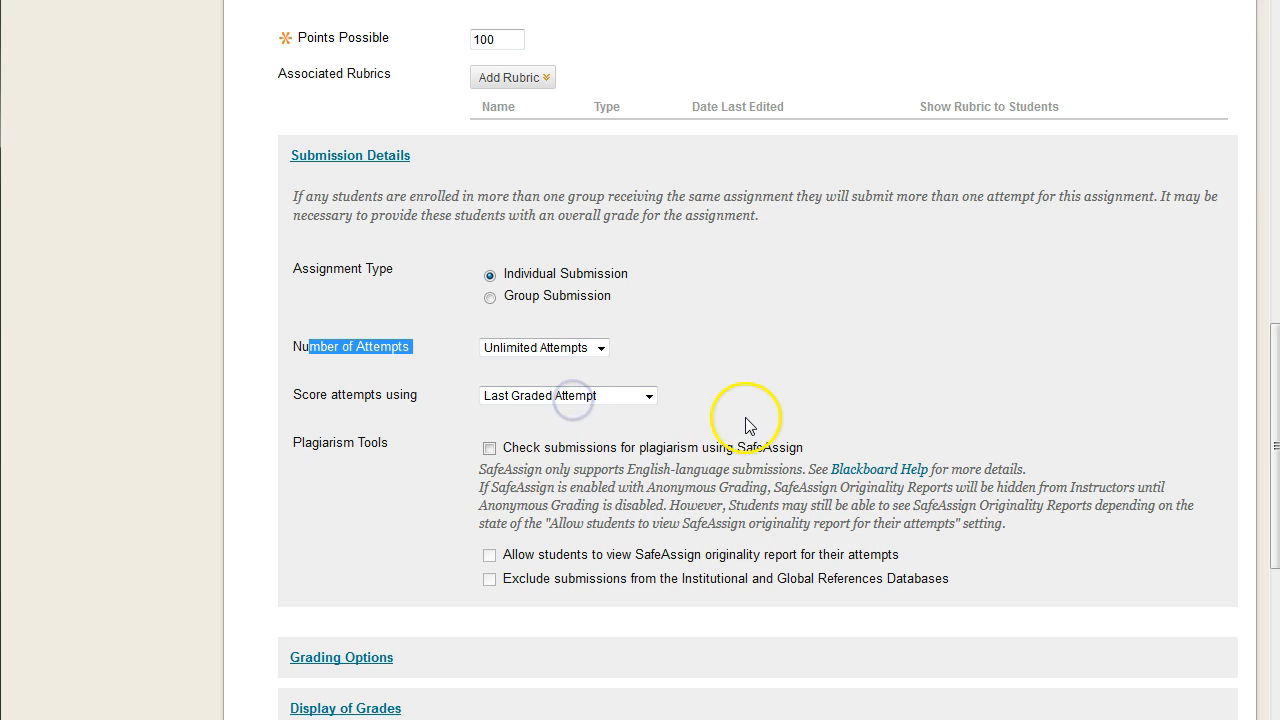
- Check the scoring choices offered with unlimited attempts, leaving Last Graded Attempt selected
left_click(300, 396)
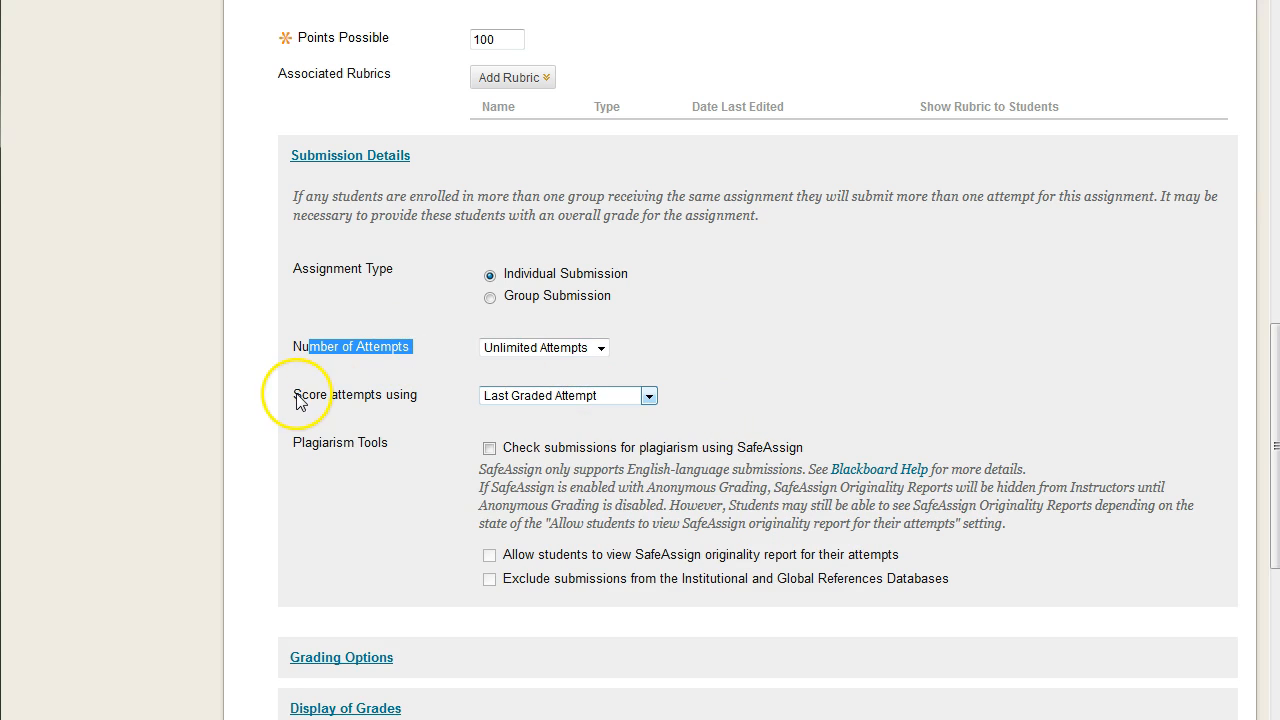
left_click(635, 397)
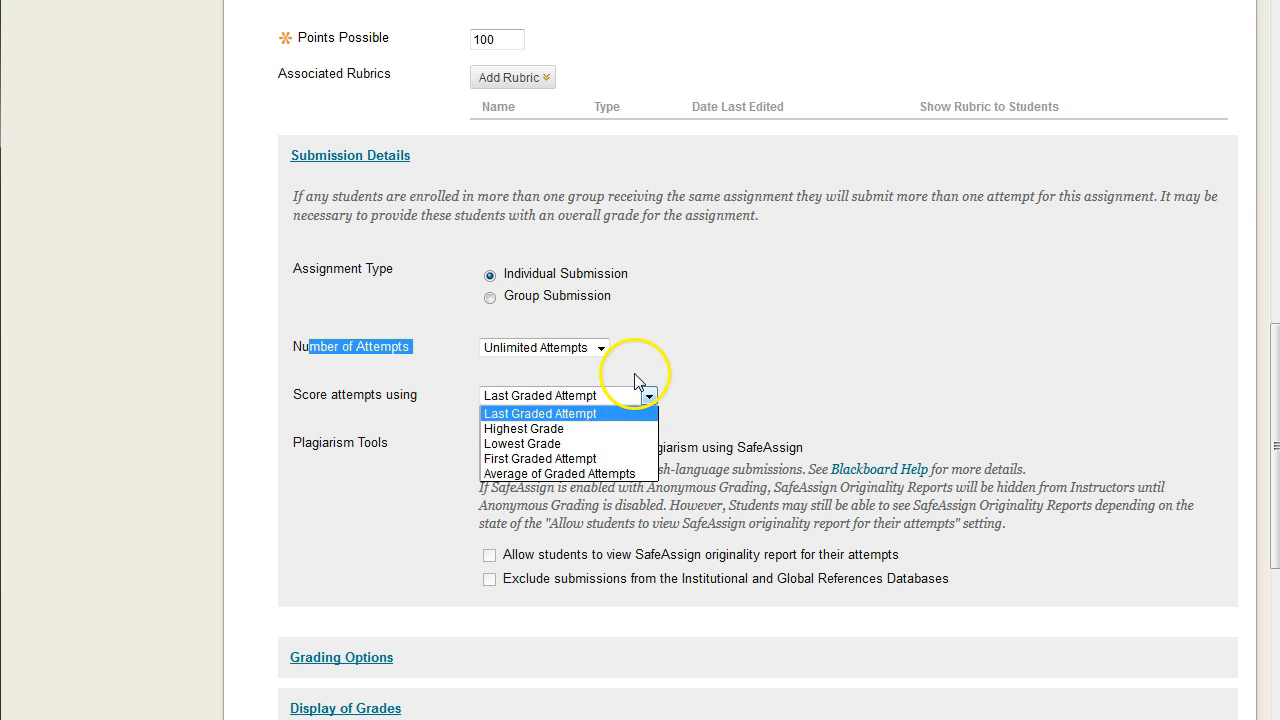
left_click(697, 360)
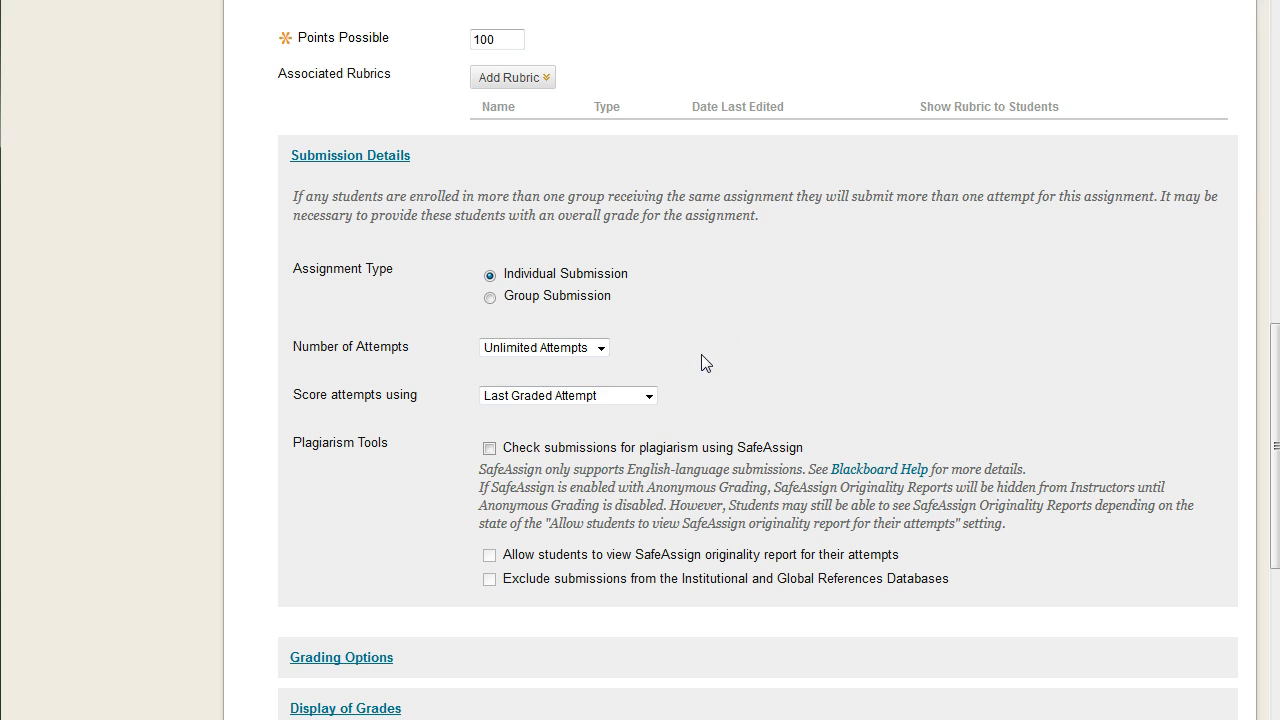
- Turn on the SafeAssign plagiarism check under Plagiarism Tools and turn it off again
triple_click(300, 442)
left_click(383, 446)
left_click(490, 449)
left_click_drag(502, 448, 791, 452)
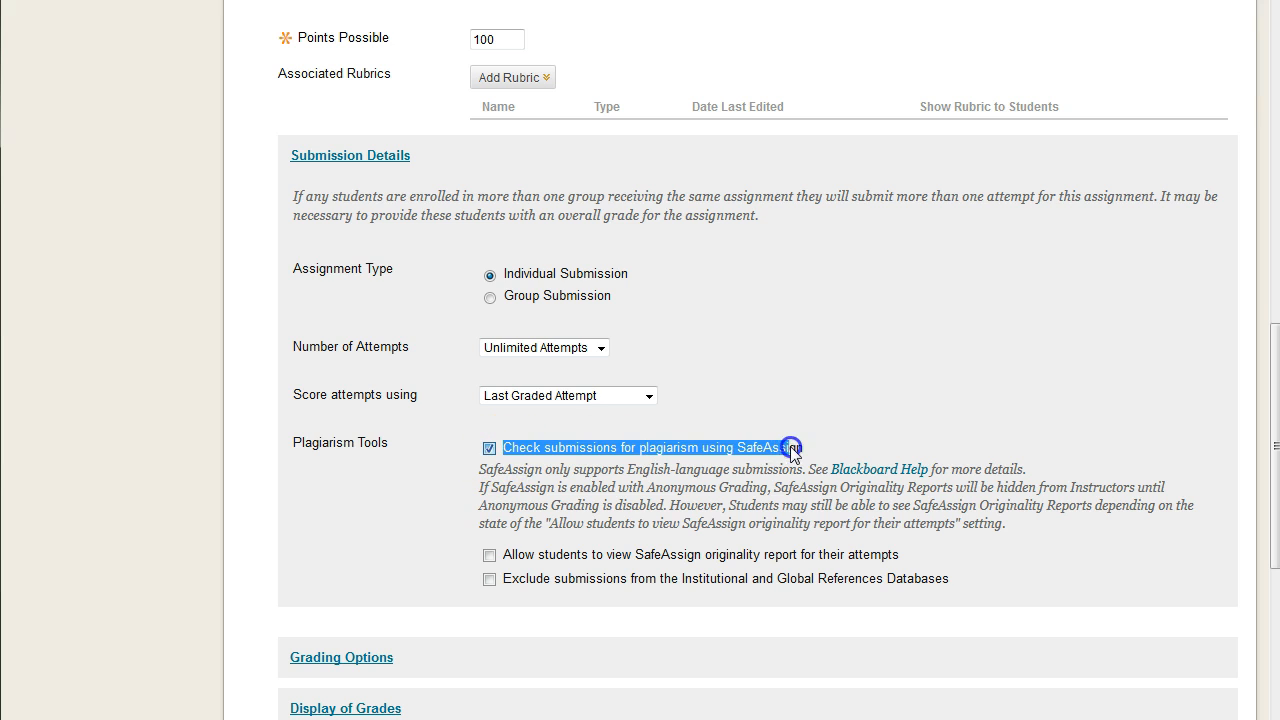
left_click(791, 450)
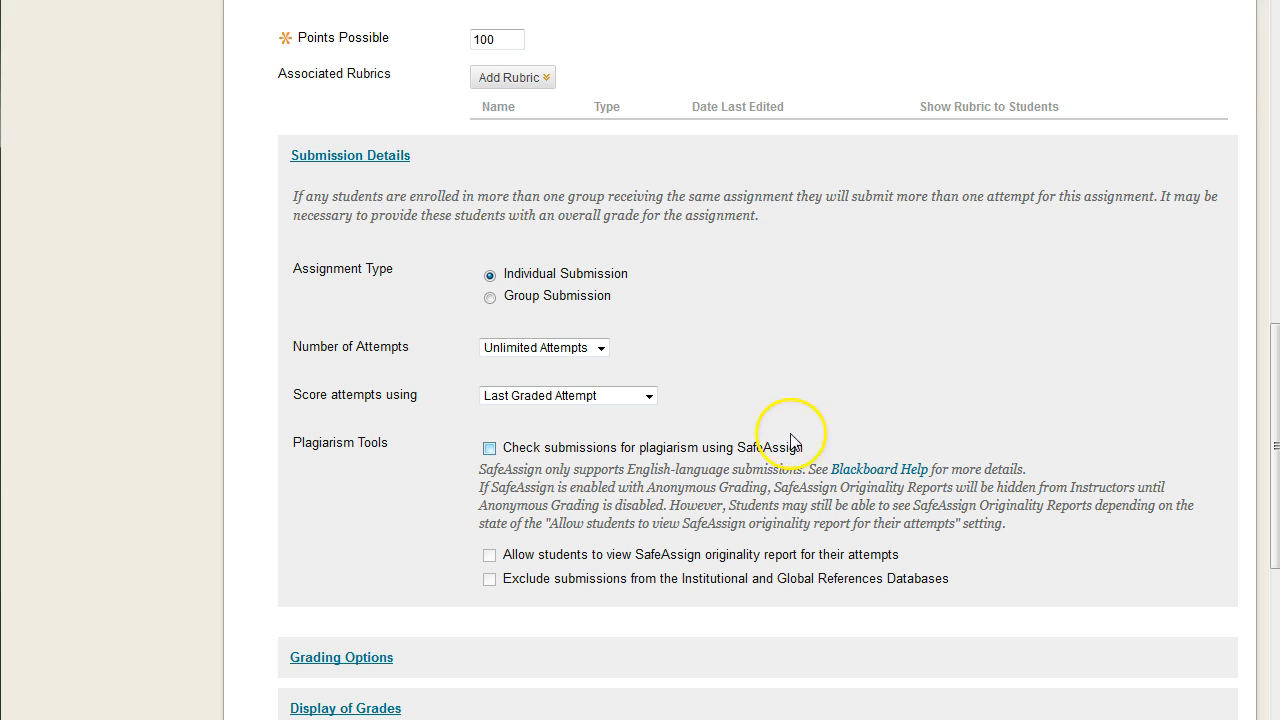
left_click_drag(499, 449, 814, 449)
left_click(816, 449)
- Expand the Grading Options section and examine the anonymous and delegated grading settings
scroll(760, 335, "down", 2)
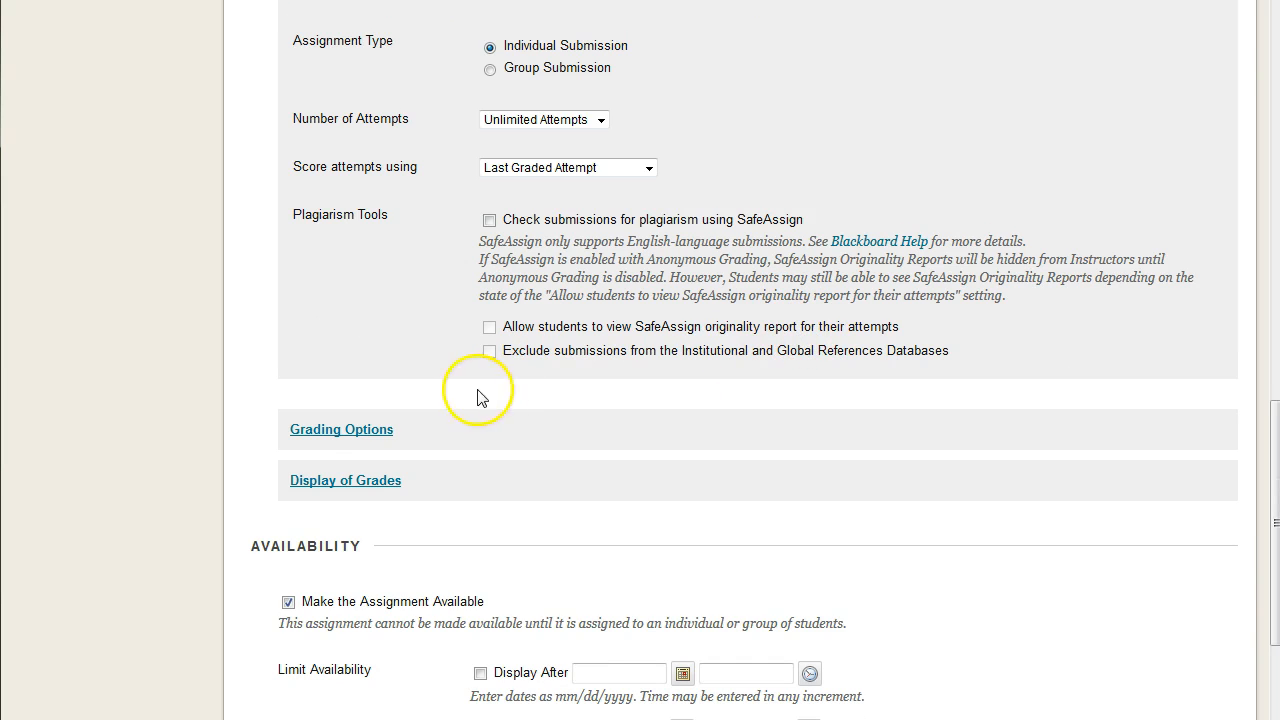
left_click(343, 431)
scroll(665, 332, "down", 1)
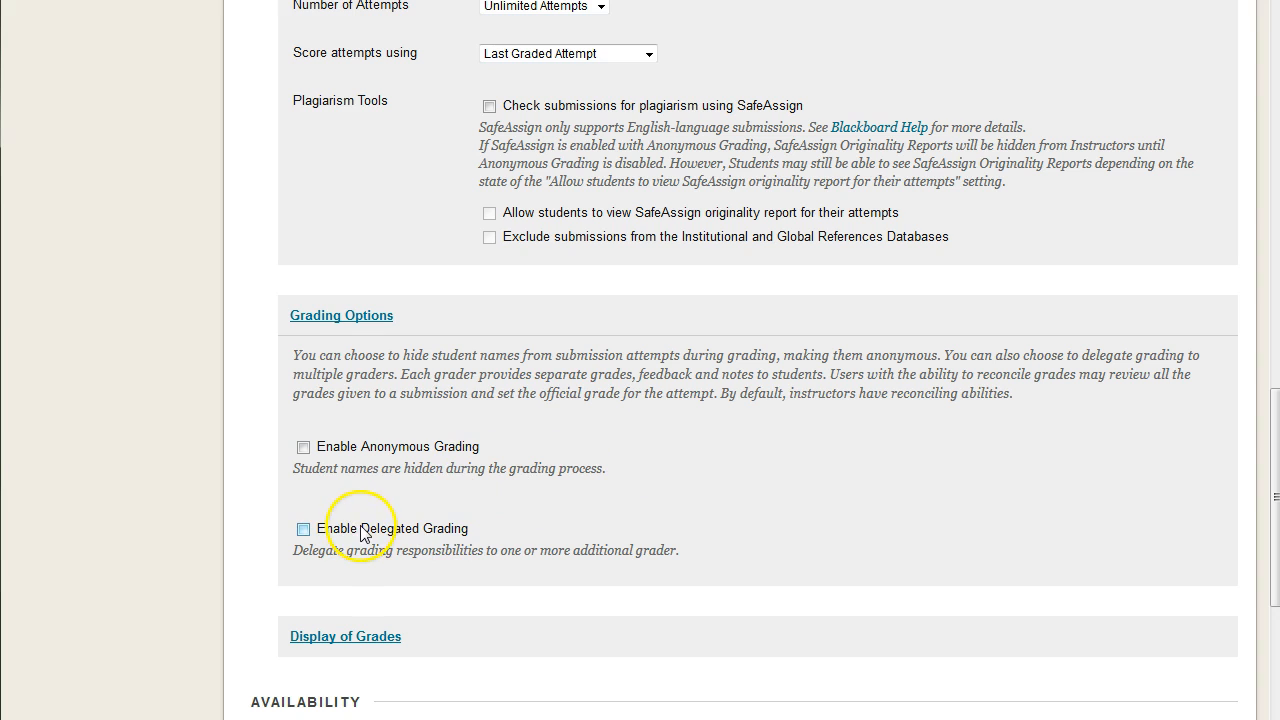
left_click_drag(423, 318, 245, 318)
left_click(603, 515)
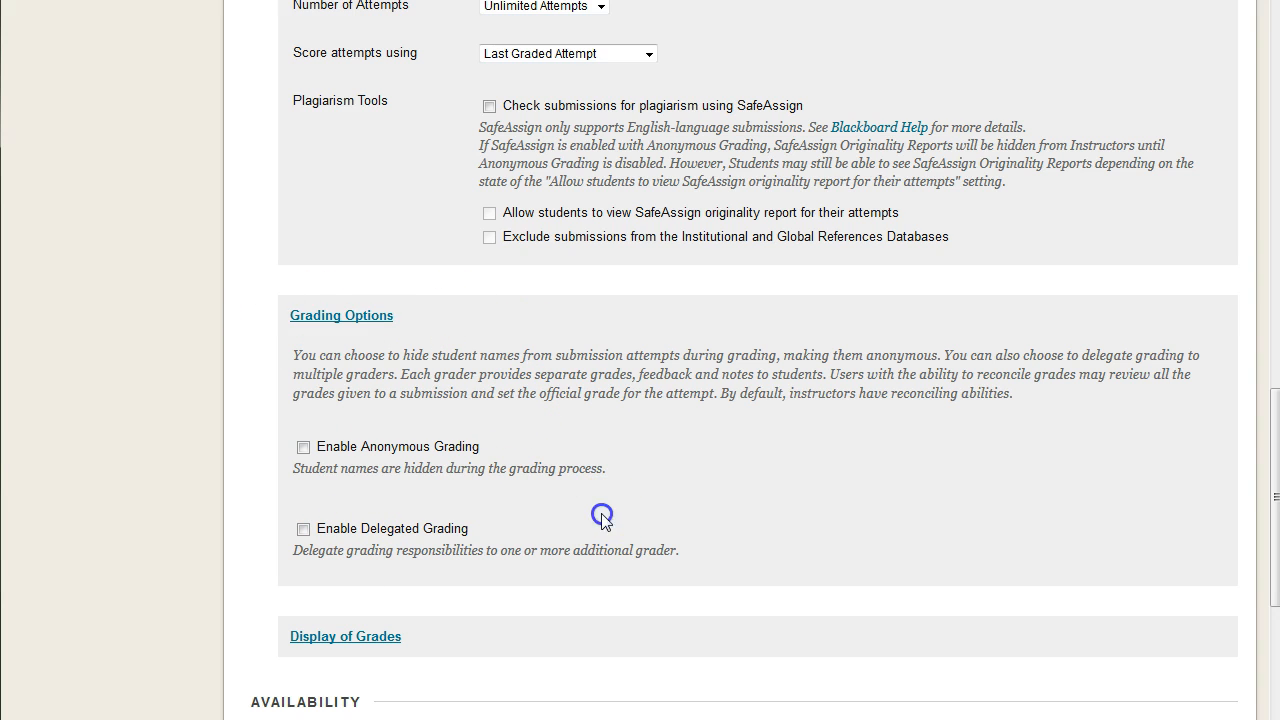
- Enable Delegated Grading for the assignment and view the choices for filtering the grader list
left_click(304, 530)
scroll(819, 468, "down", 3)
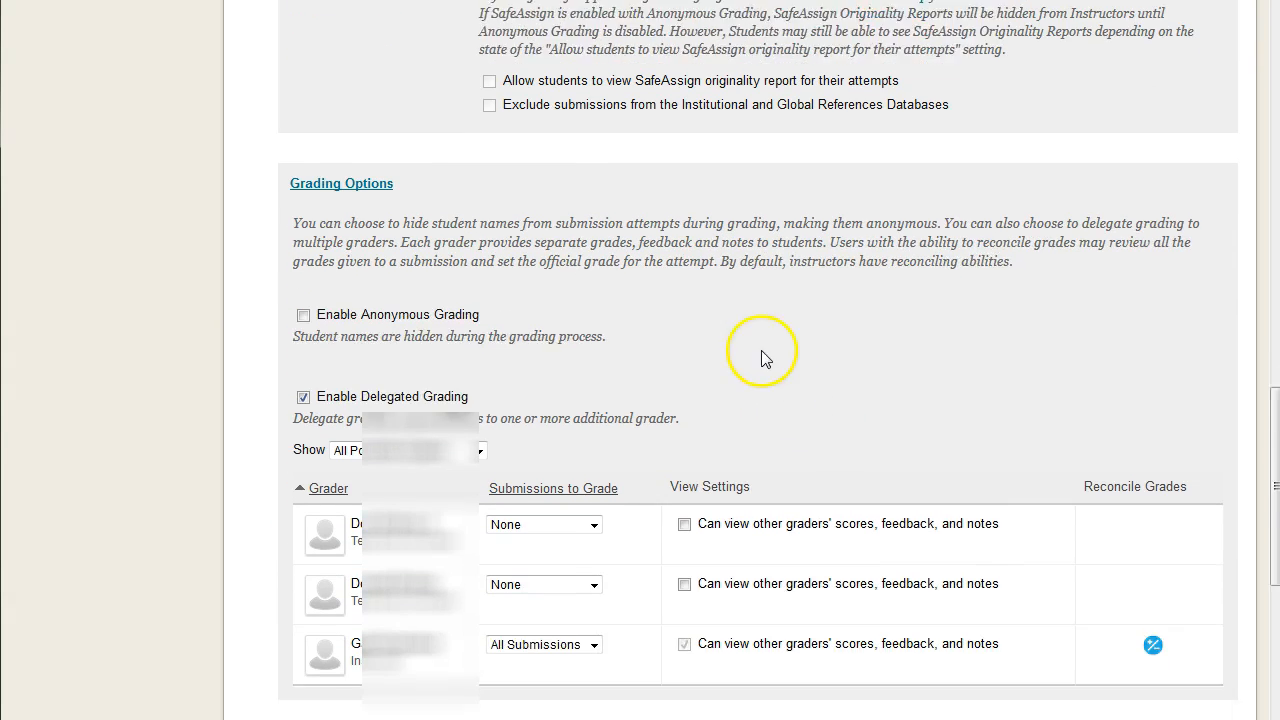
left_click(479, 355)
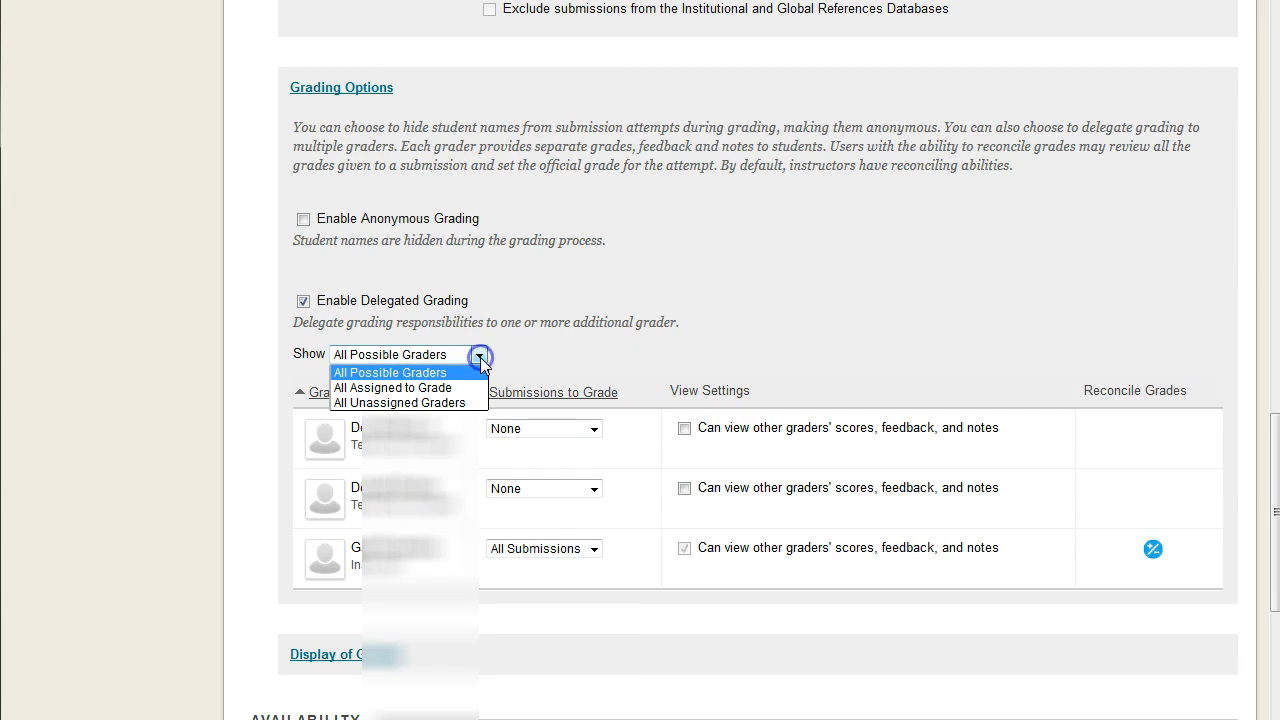
left_click(650, 338)
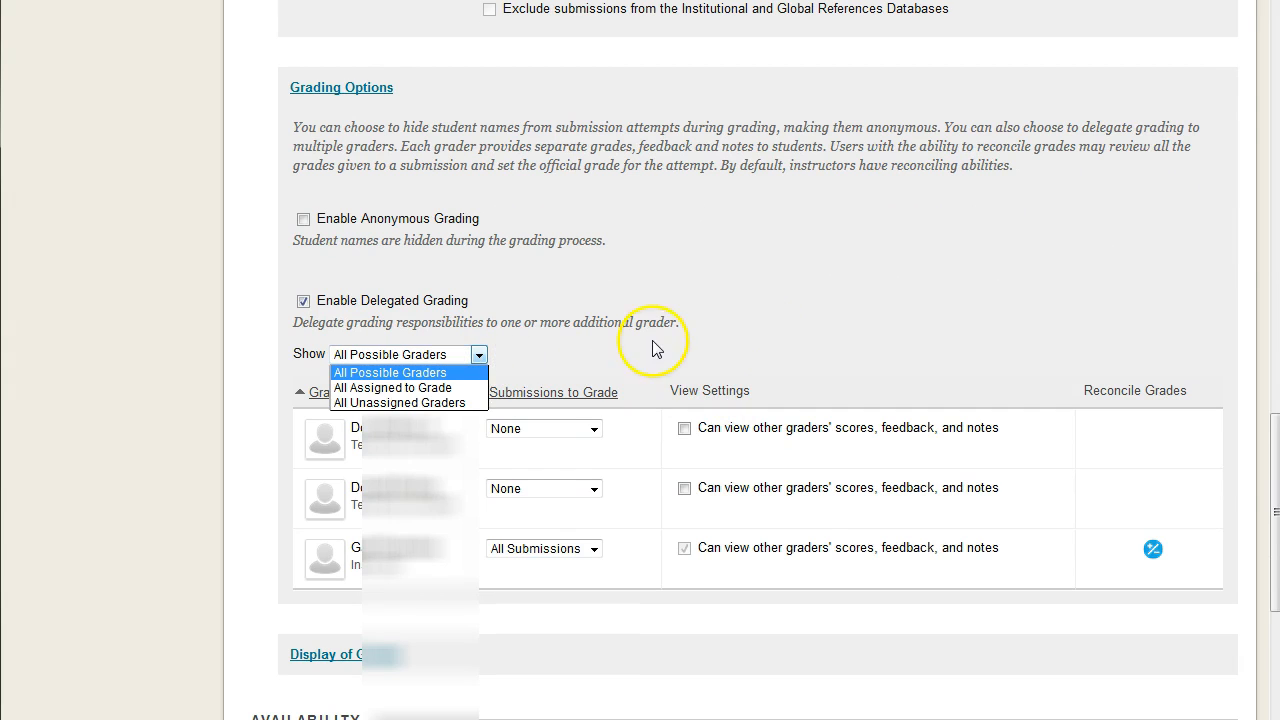
- Filter the grader list by All Assigned to Grade and by All Unassigned Graders, and return it to All Possible Graders
left_click(479, 355)
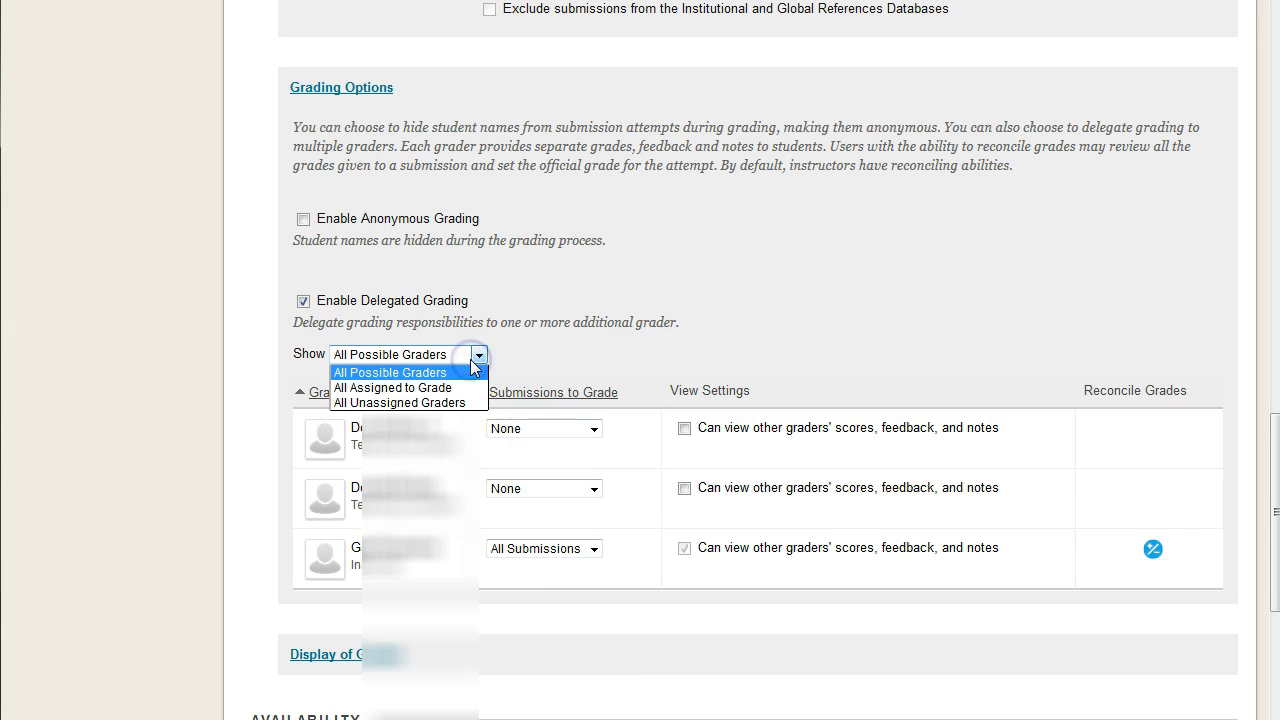
left_click(438, 388)
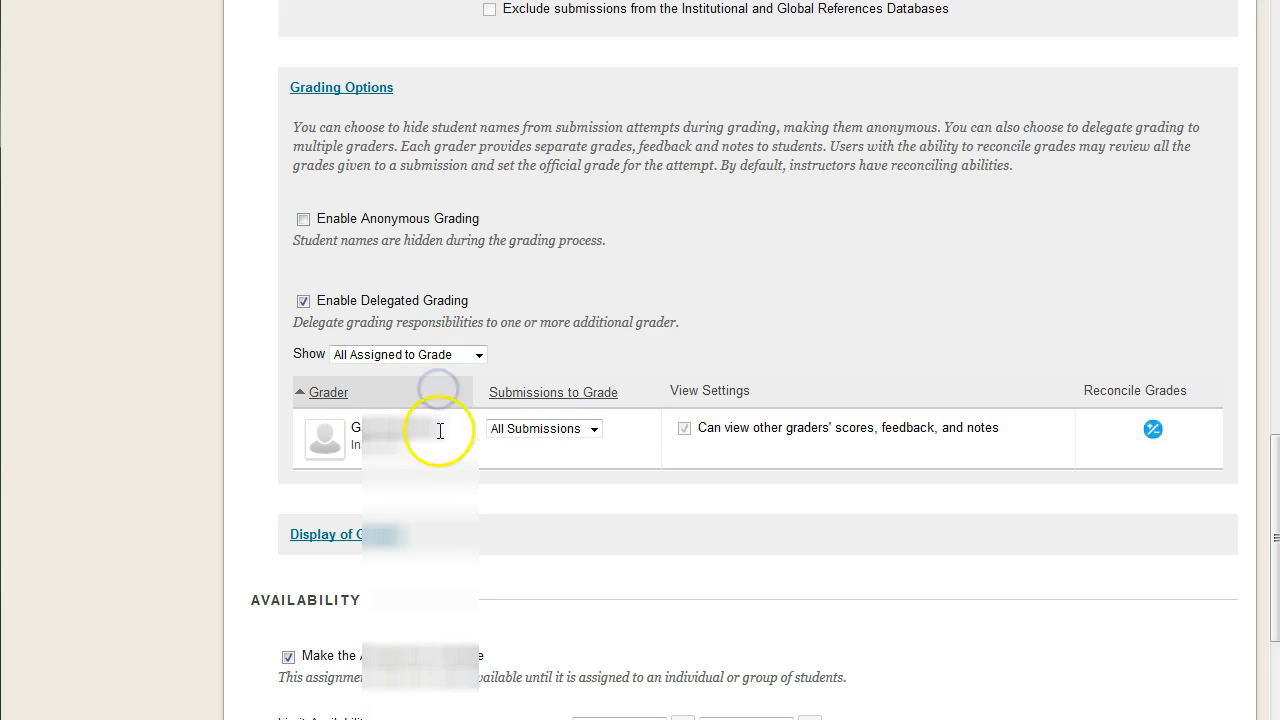
left_click(443, 360)
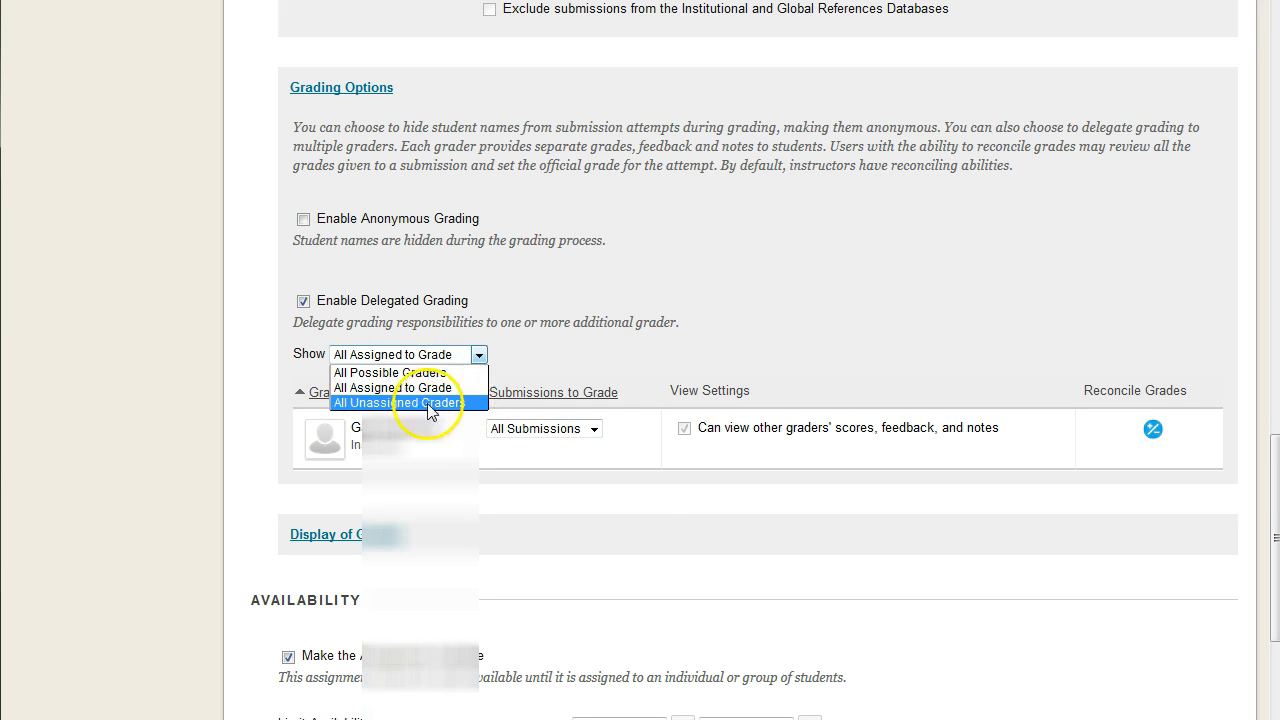
left_click(395, 404)
left_click(440, 356)
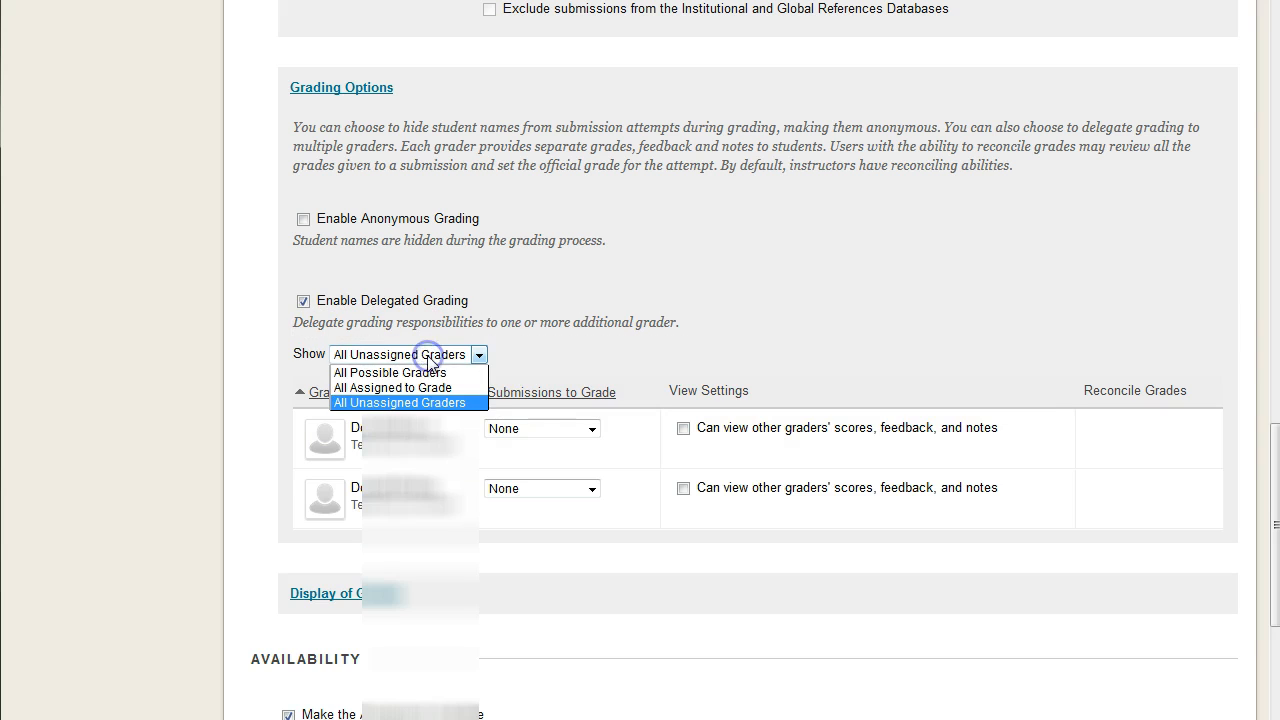
left_click(395, 372)
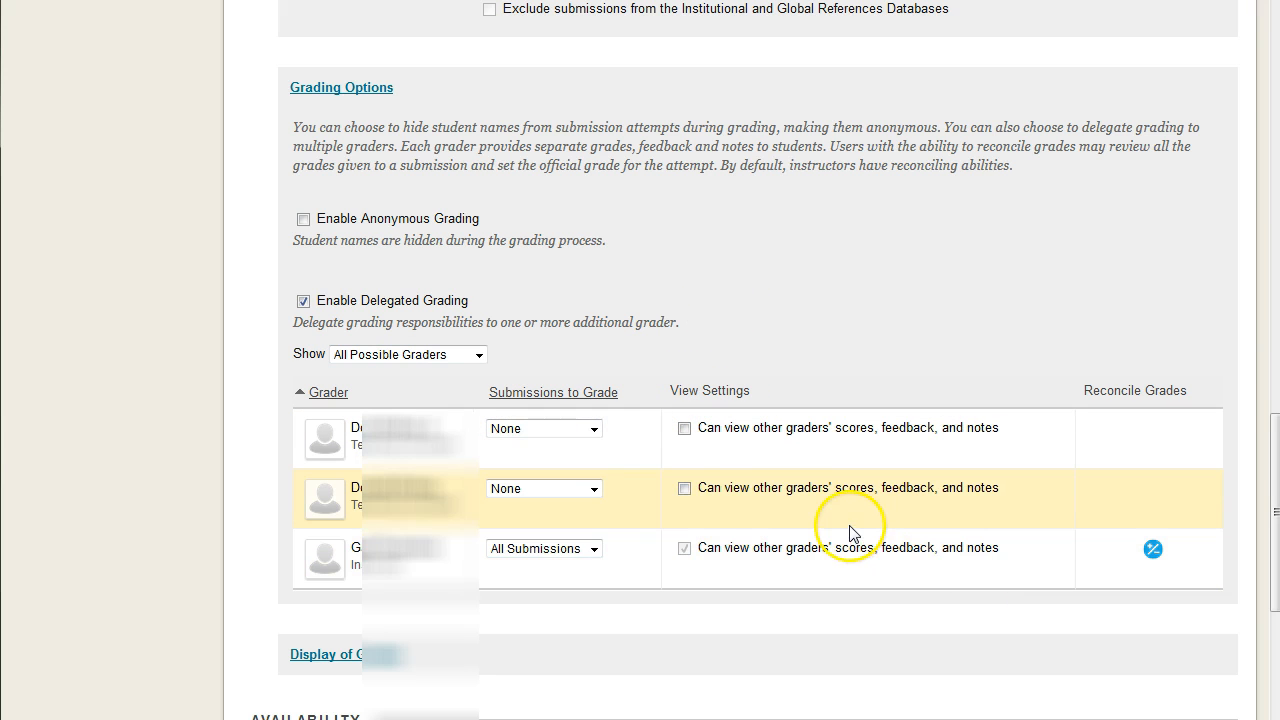
- Set Submissions to Grade to Random Set for the first grader in the list
left_click(594, 429)
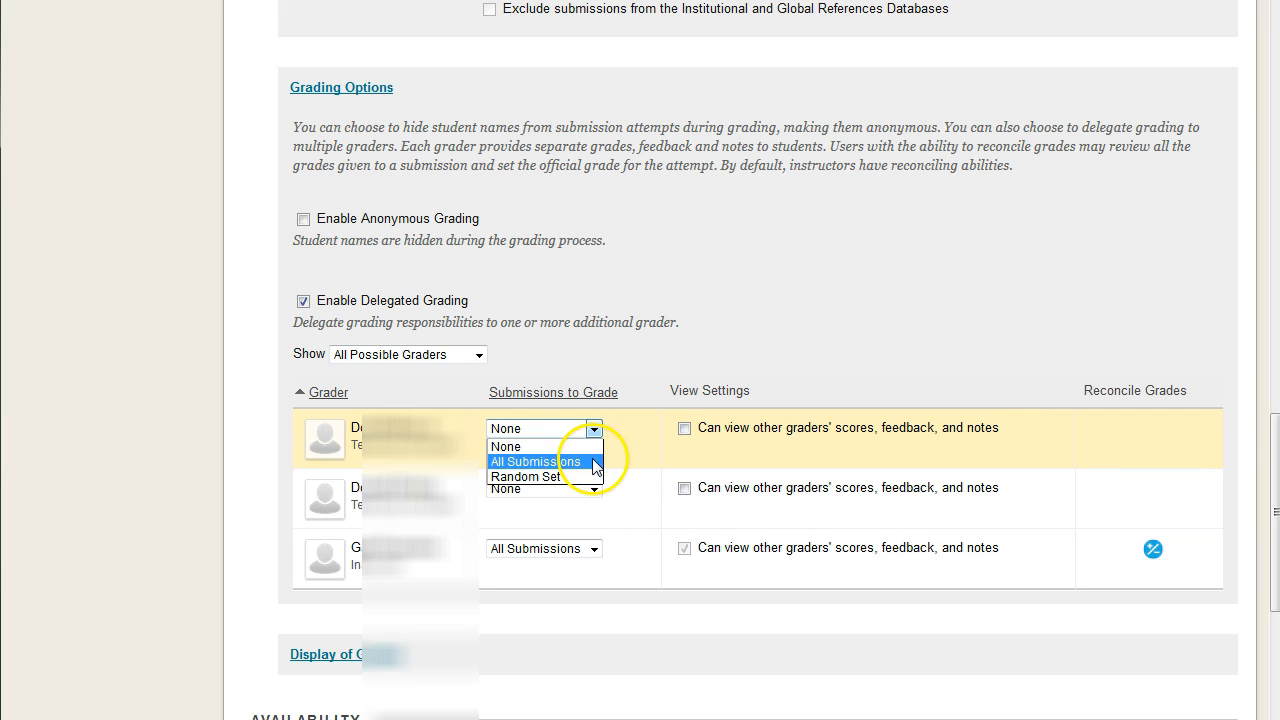
left_click(586, 477)
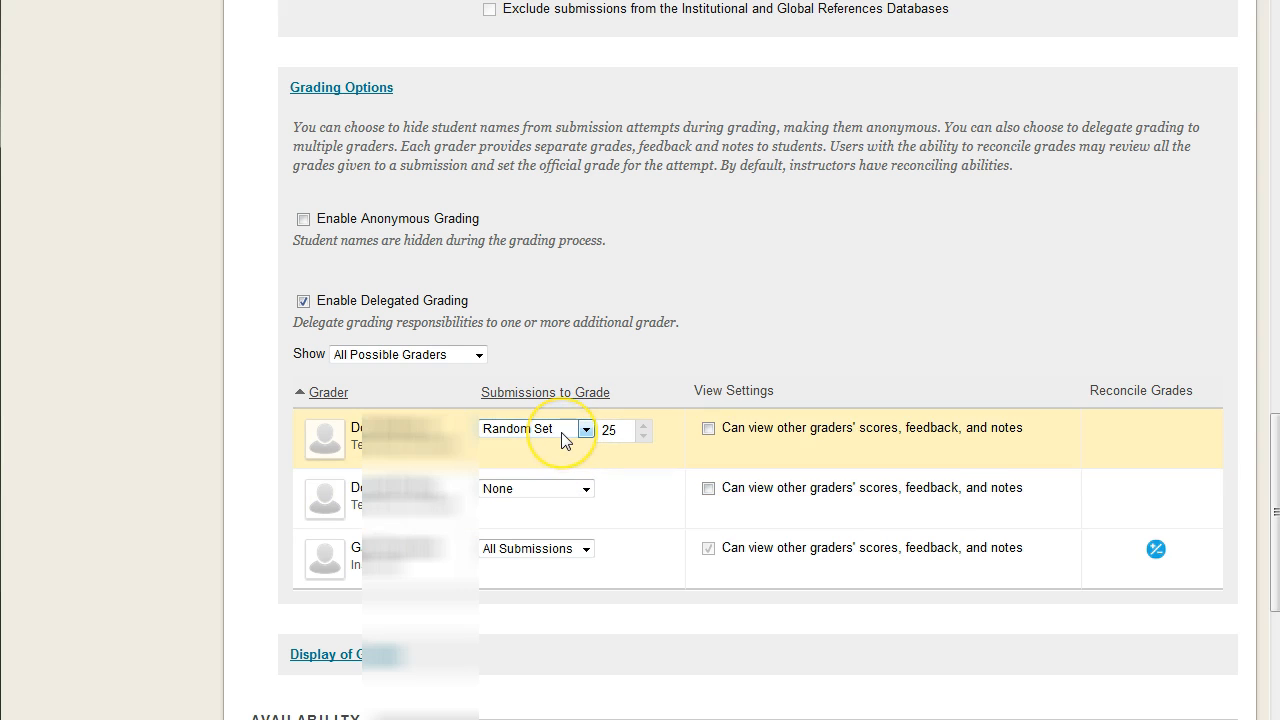
- Set the first grader's random set to 6 submissions and assign All Submissions to the second grader
left_click_drag(617, 431, 586, 433)
type("6")
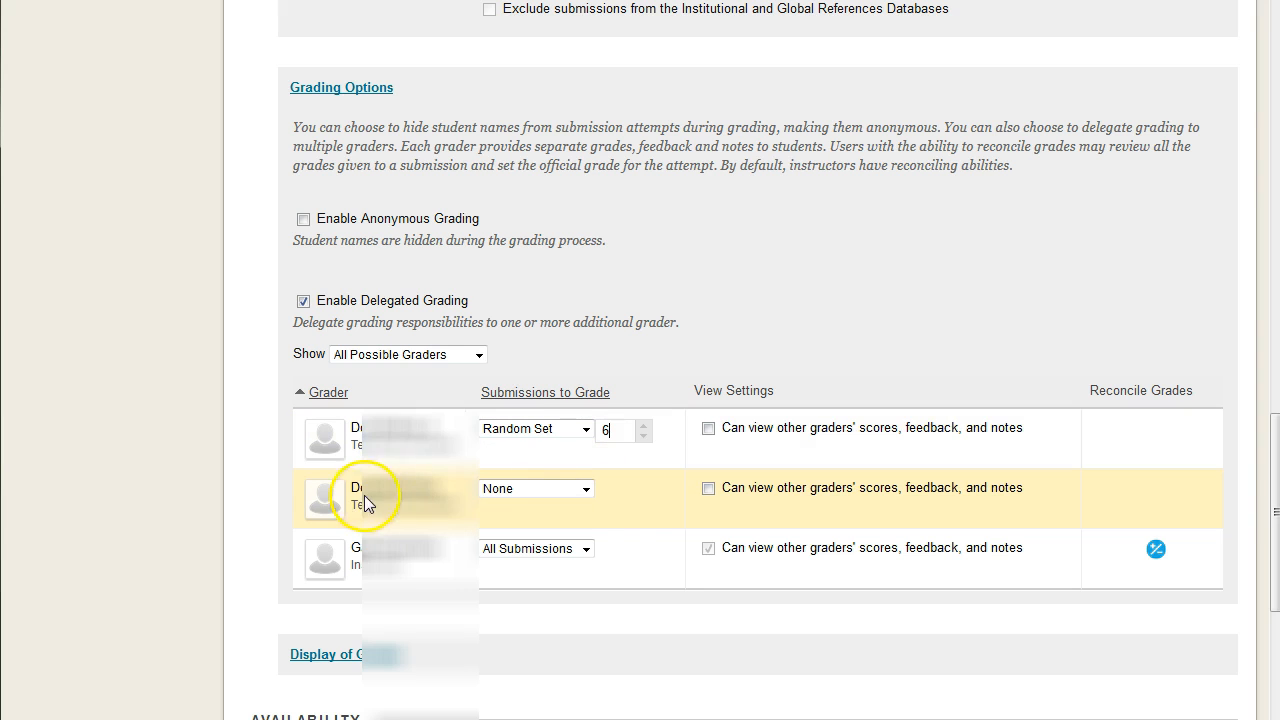
left_click(517, 490)
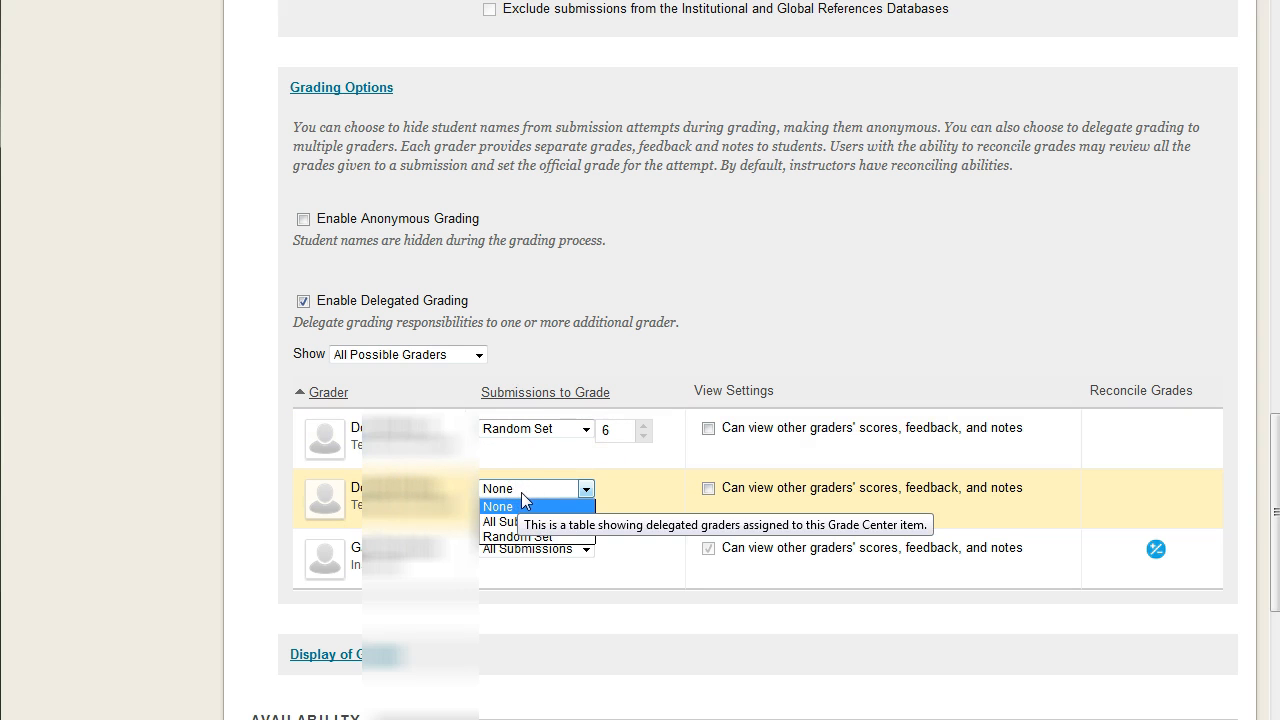
left_click(562, 522)
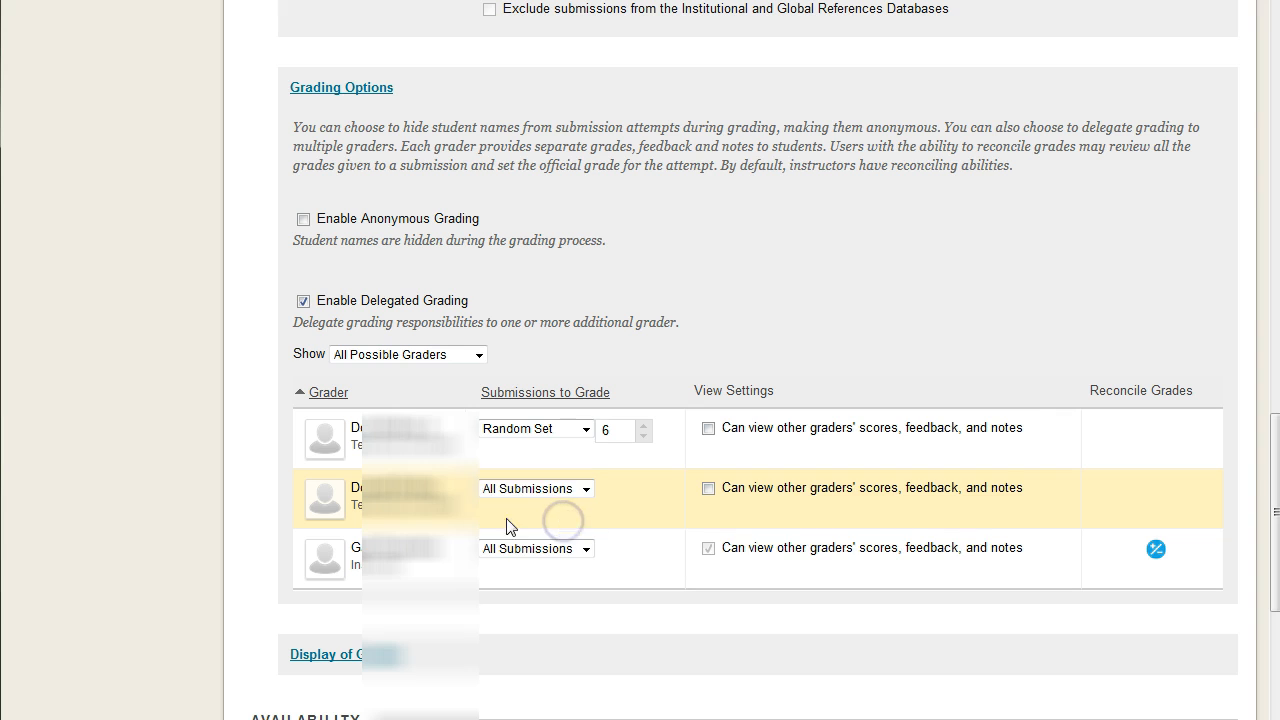
- Set Submissions to Grade for the instructor in the third row to a Random Set of 6
left_click(545, 550)
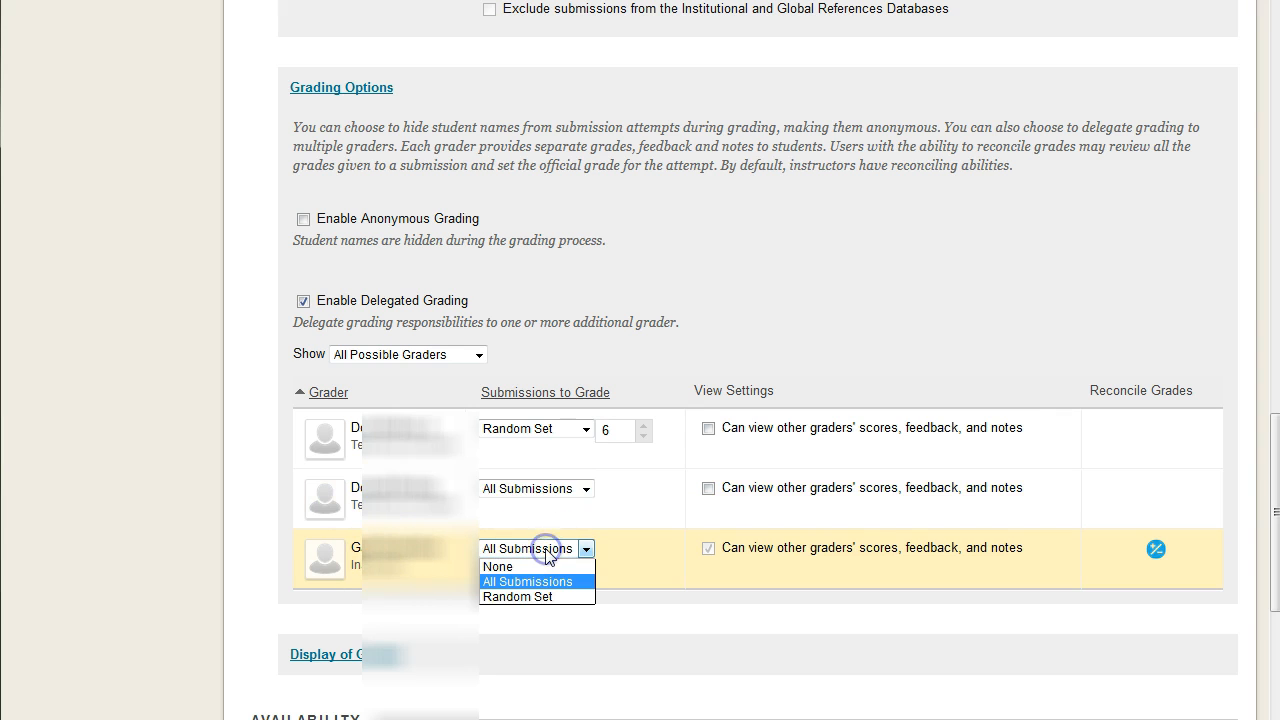
left_click(527, 596)
left_click(609, 560)
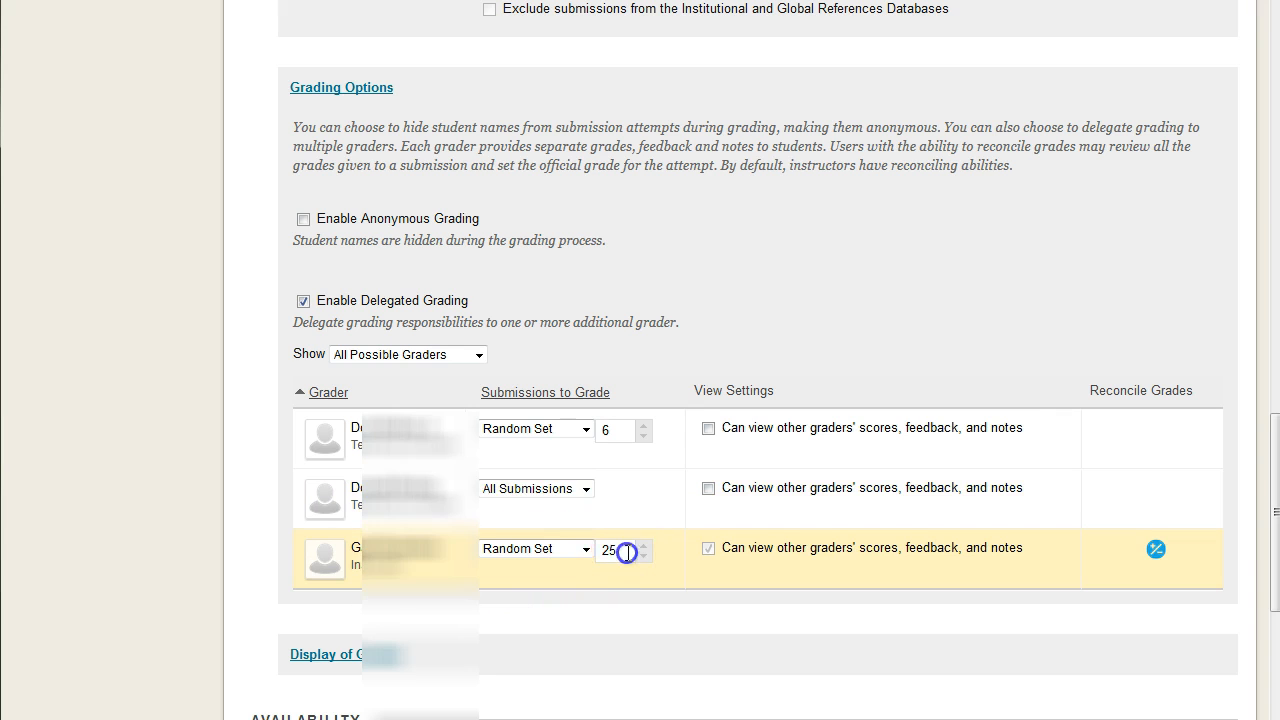
double_click(626, 552)
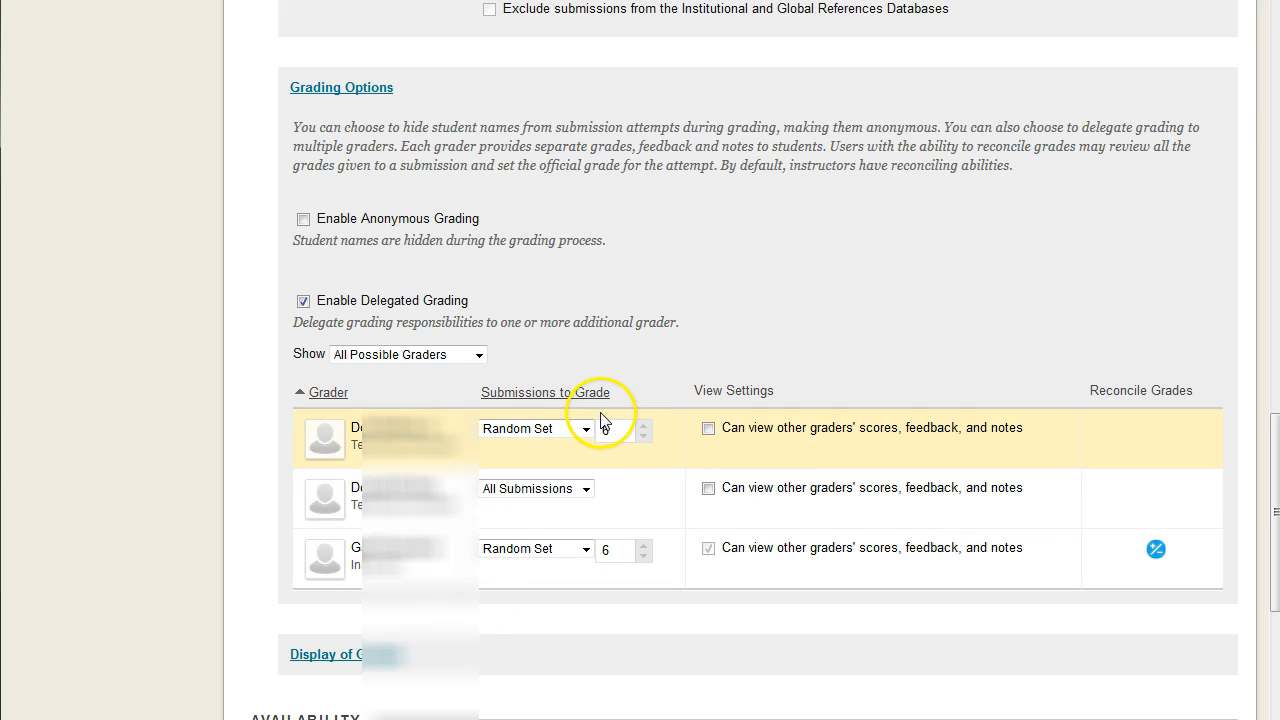
left_click_drag(351, 429, 476, 465)
left_click(417, 449)
left_click_drag(443, 445, 339, 430)
left_click(437, 449)
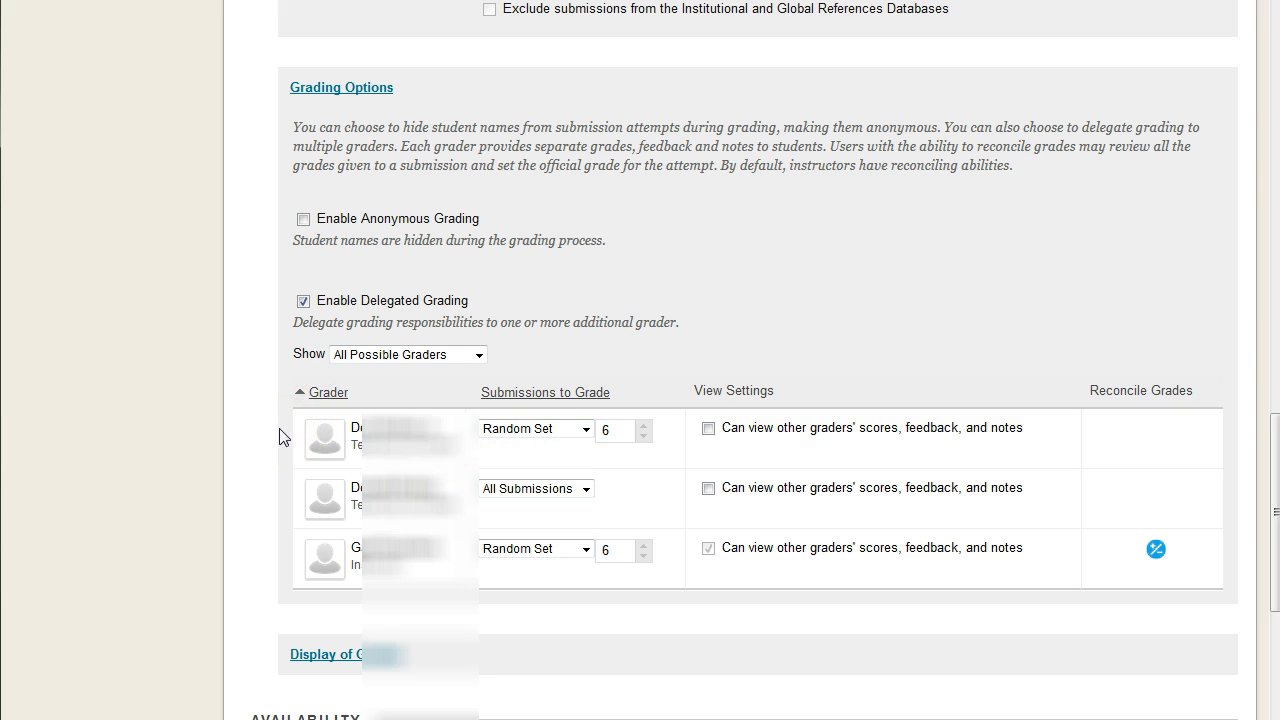
- Expand the Display of Grades section and view the format choices for the primary grade display
scroll(281, 435, "down", 3)
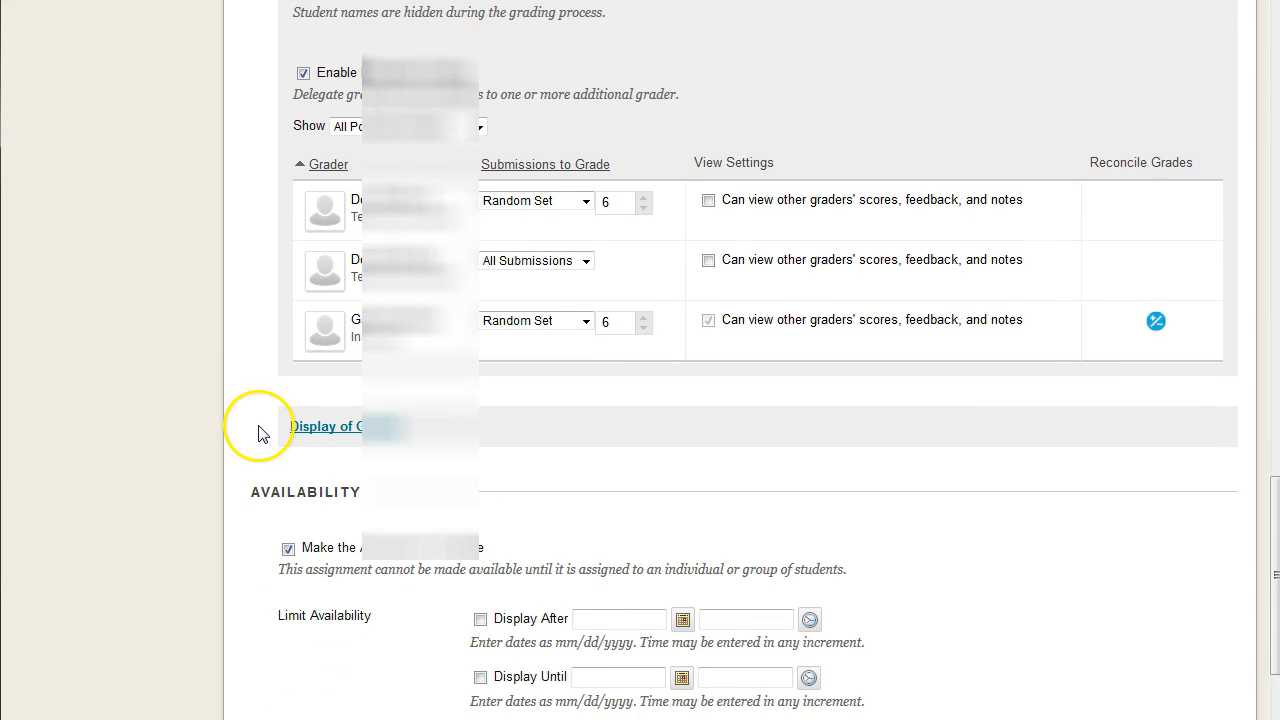
scroll(258, 432, "up", 2)
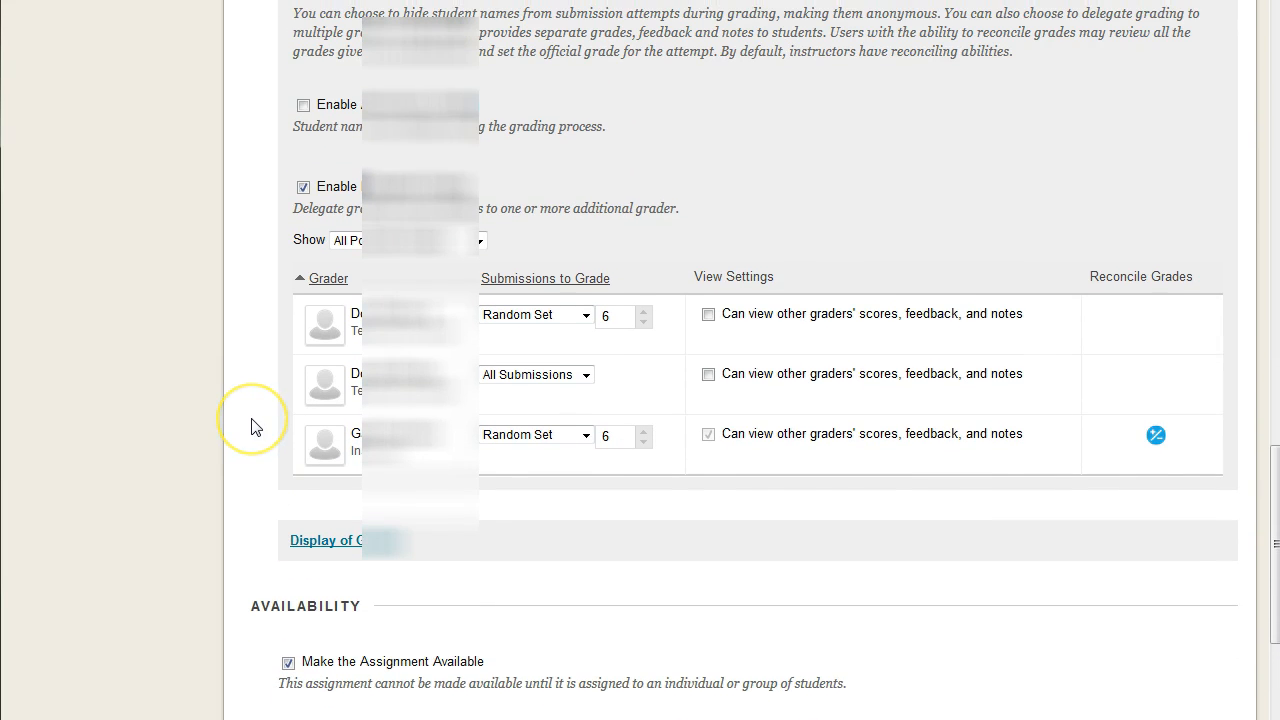
scroll(252, 427, "down", 1)
left_click(350, 428)
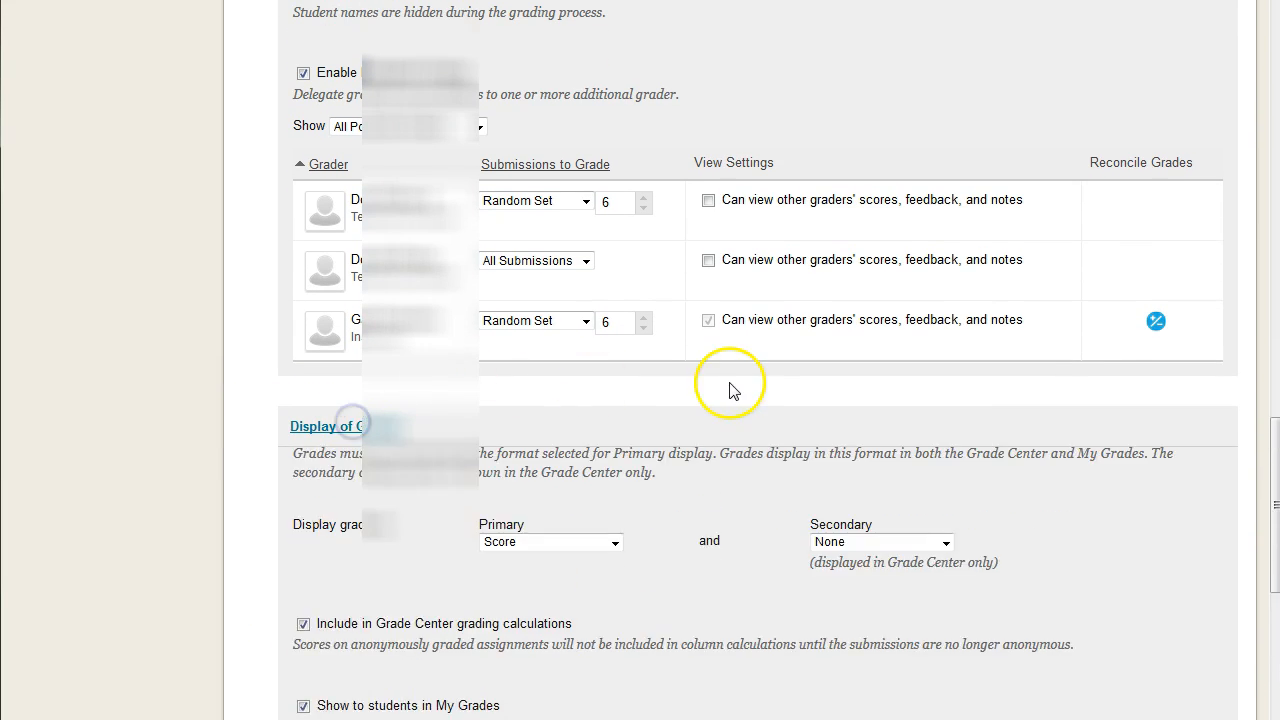
scroll(731, 388, "down", 1)
scroll(662, 369, "down", 1)
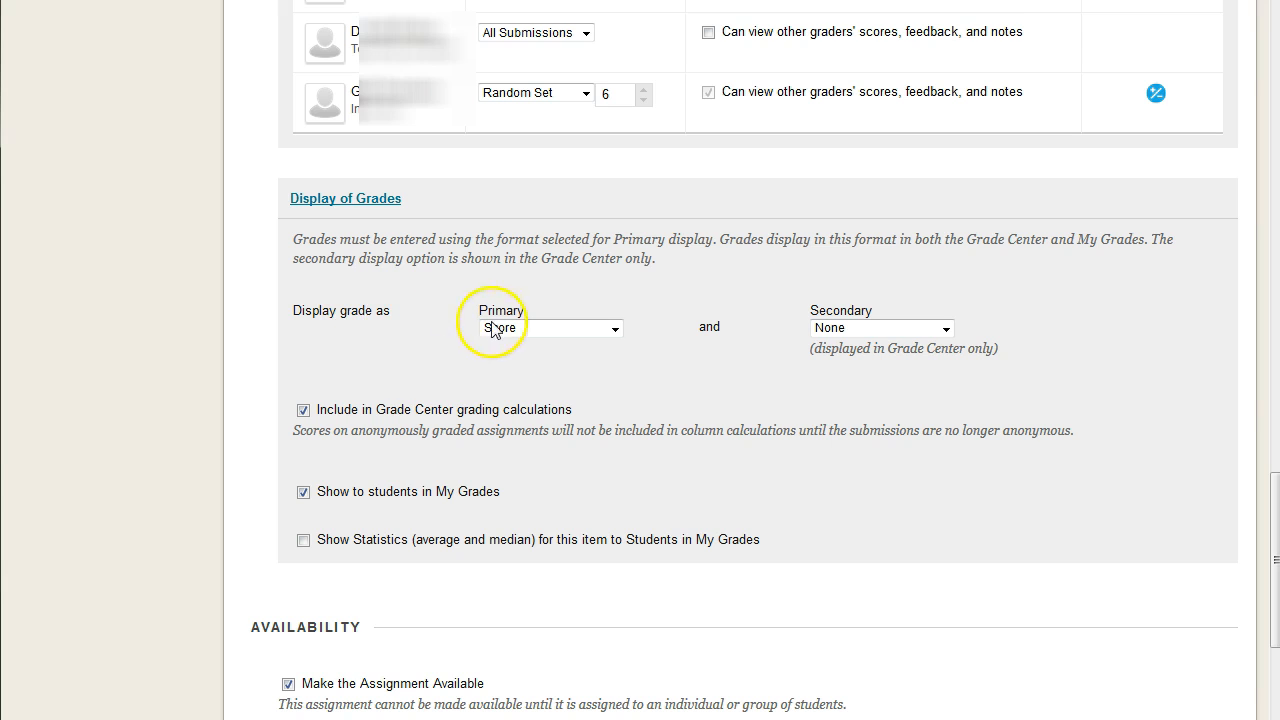
left_click(557, 328)
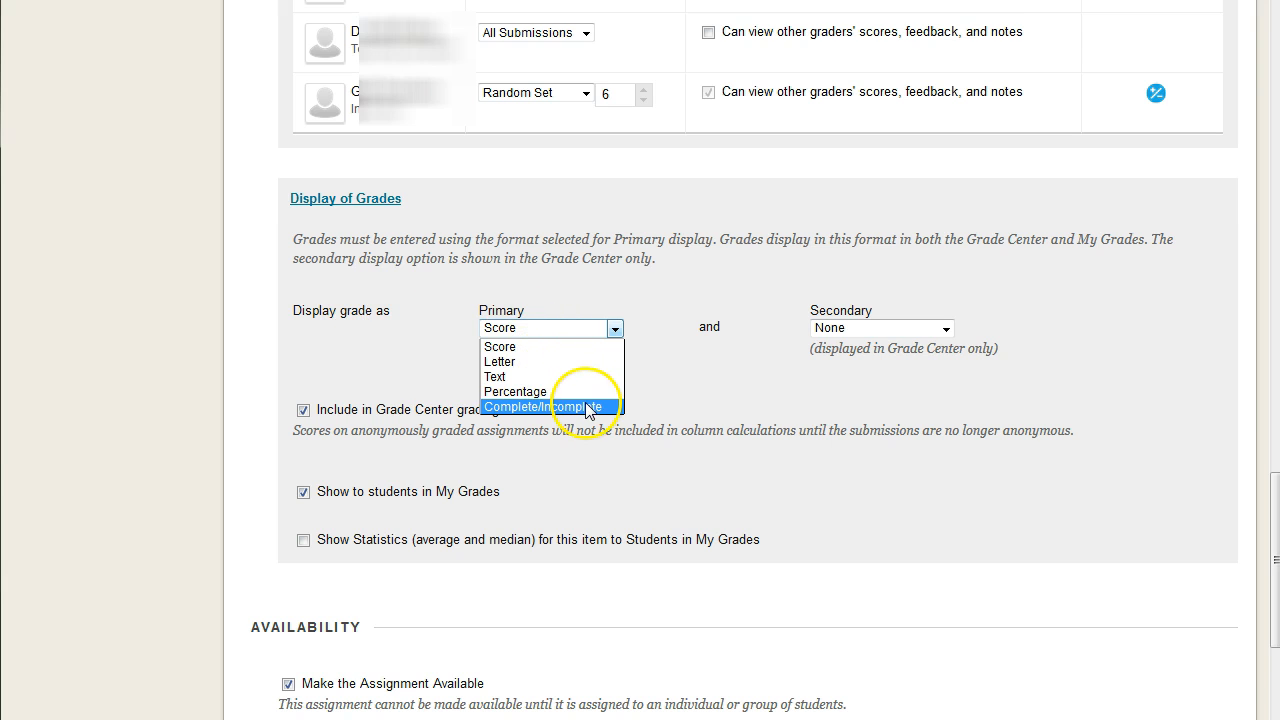
left_click(724, 336)
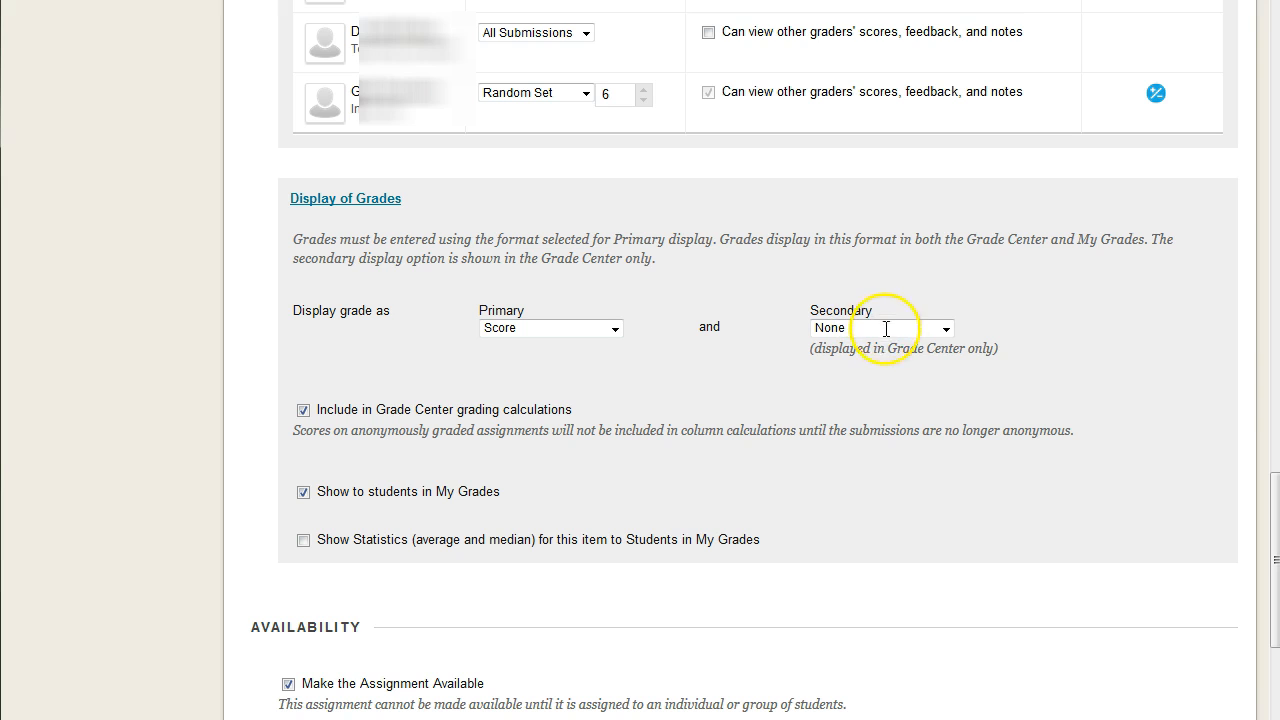
- Keep the assignment included in Grade Center grading calculations and enable Show Statistics (average and median) for students in My Grades
left_click_drag(320, 410, 569, 417)
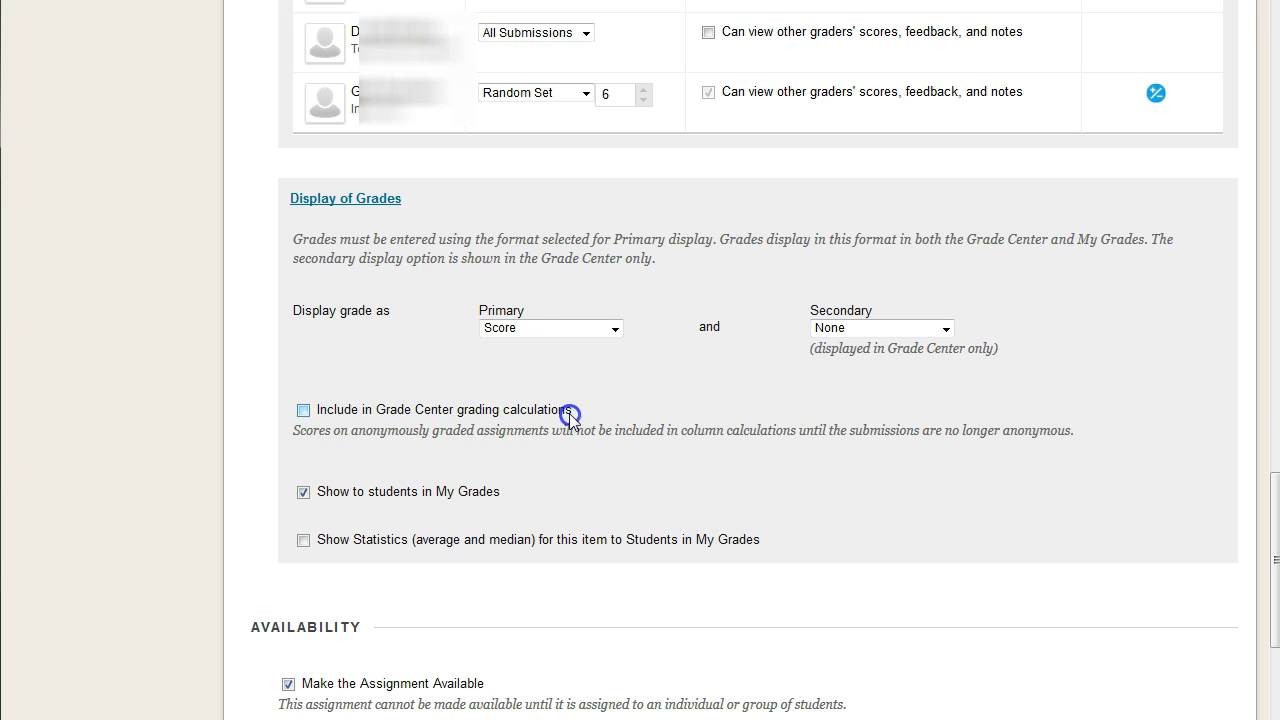
left_click(303, 410)
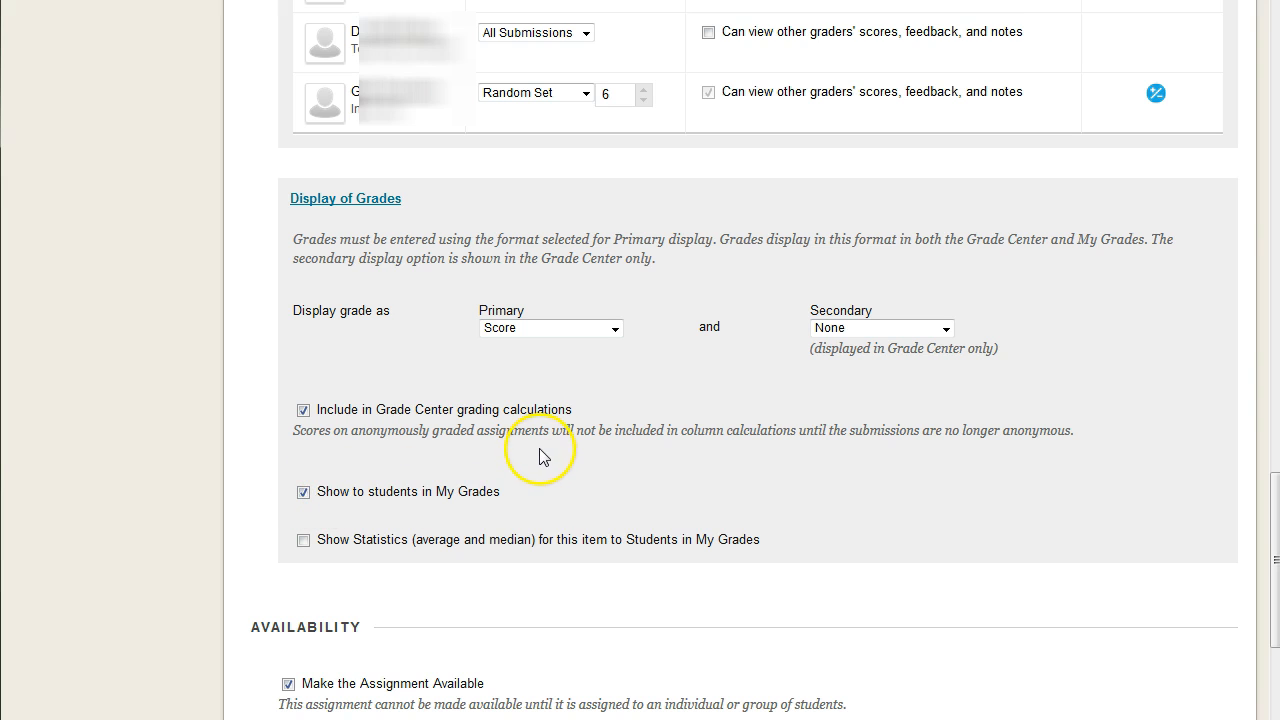
left_click(302, 543)
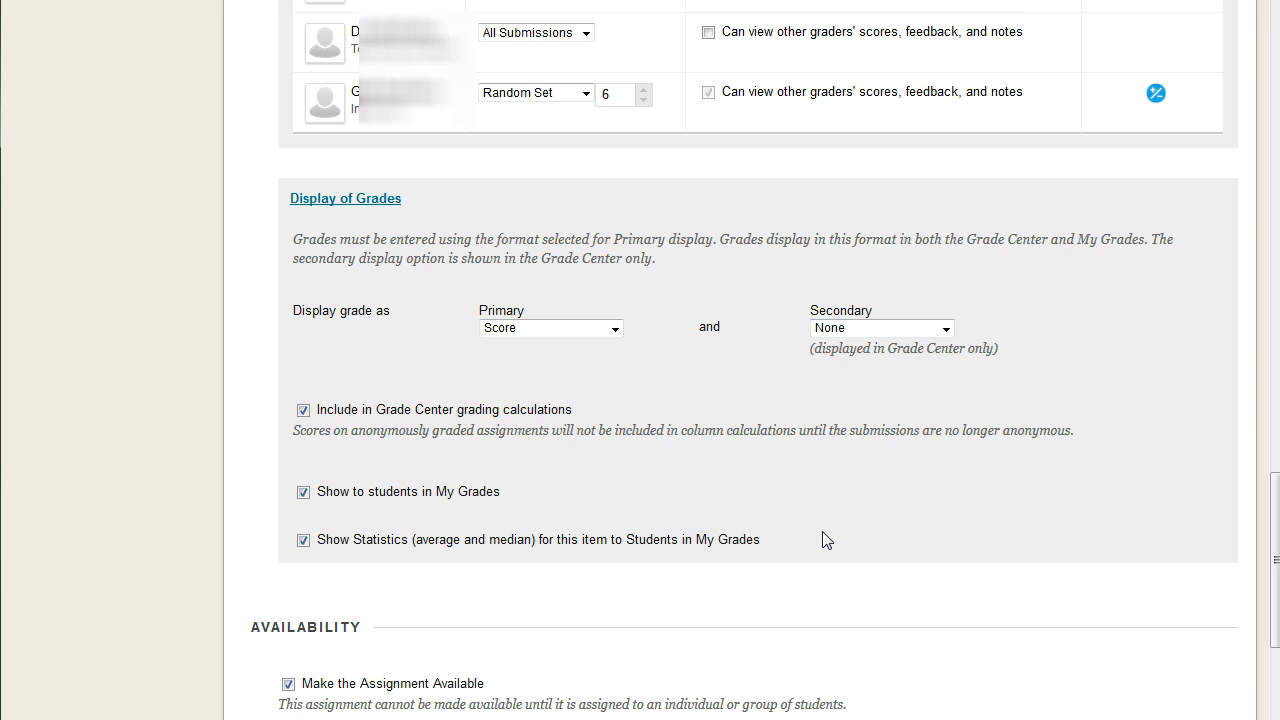
left_click_drag(312, 539, 803, 571)
left_click(810, 560)
- Review the grade display and availability settings and submit the new Test Assignment
scroll(851, 511, "down", 3)
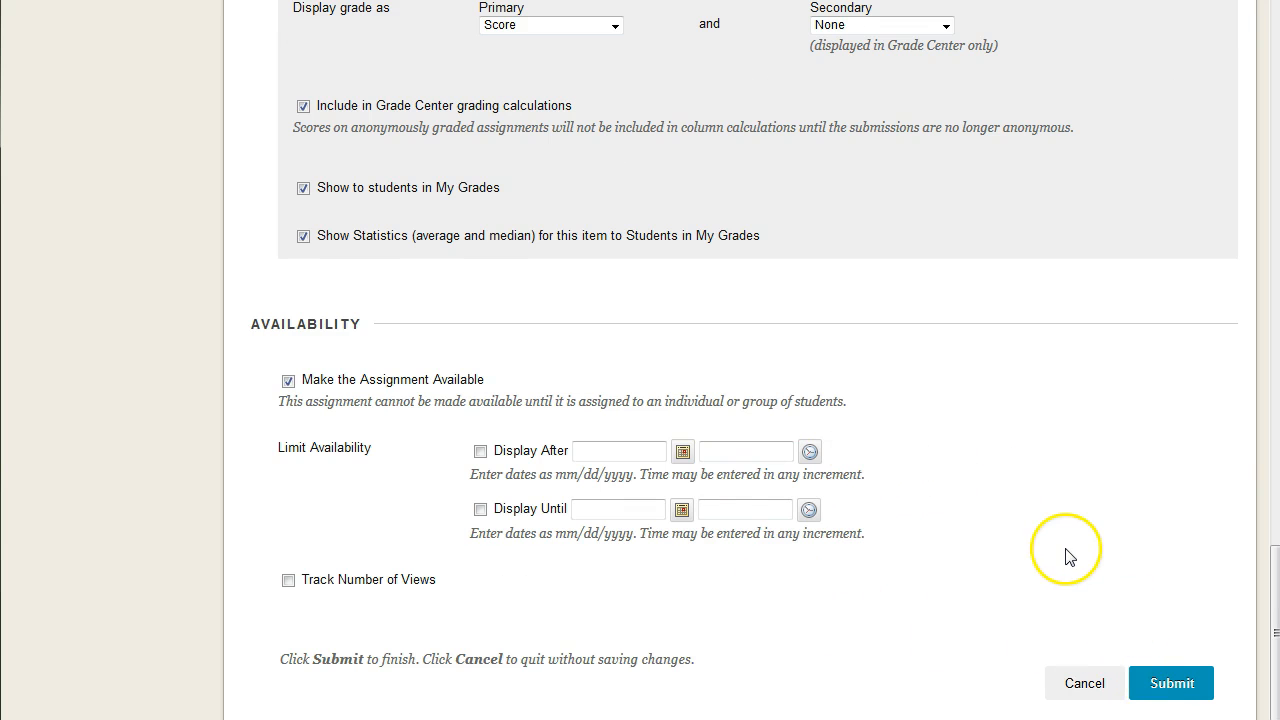
scroll(1066, 553, "up", 2)
scroll(1066, 553, "up", 1)
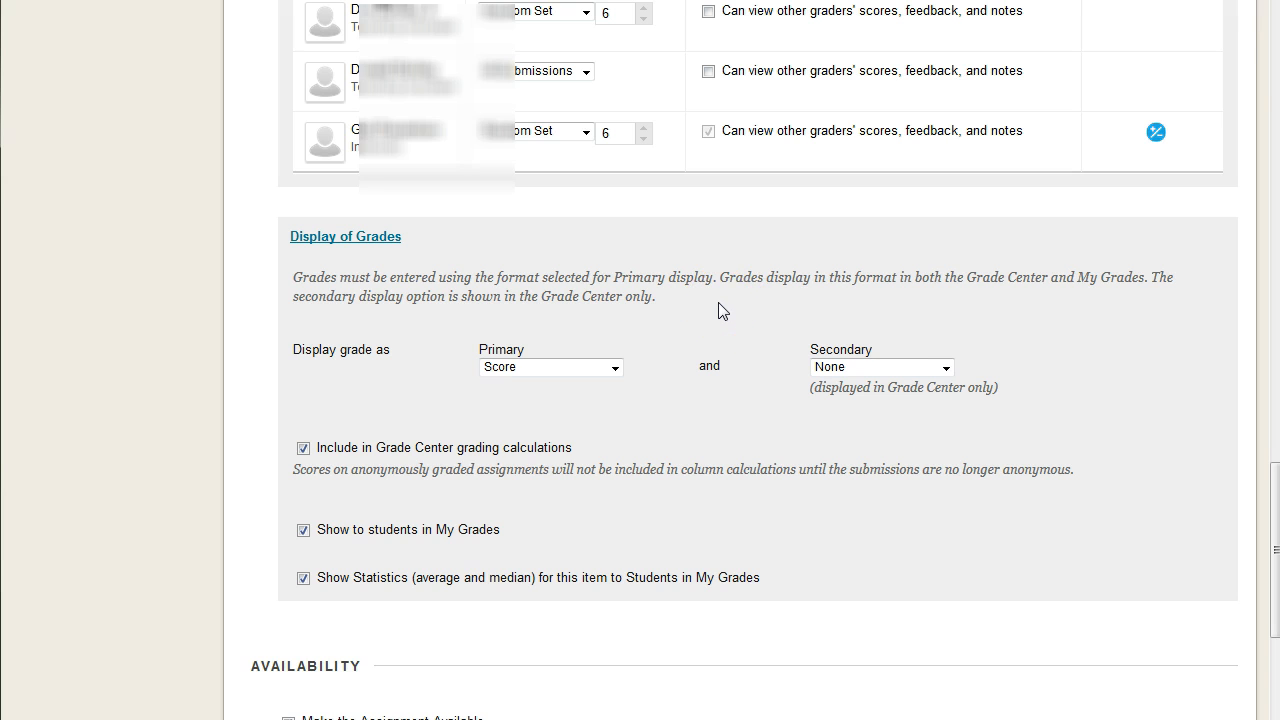
scroll(718, 305, "down", 3)
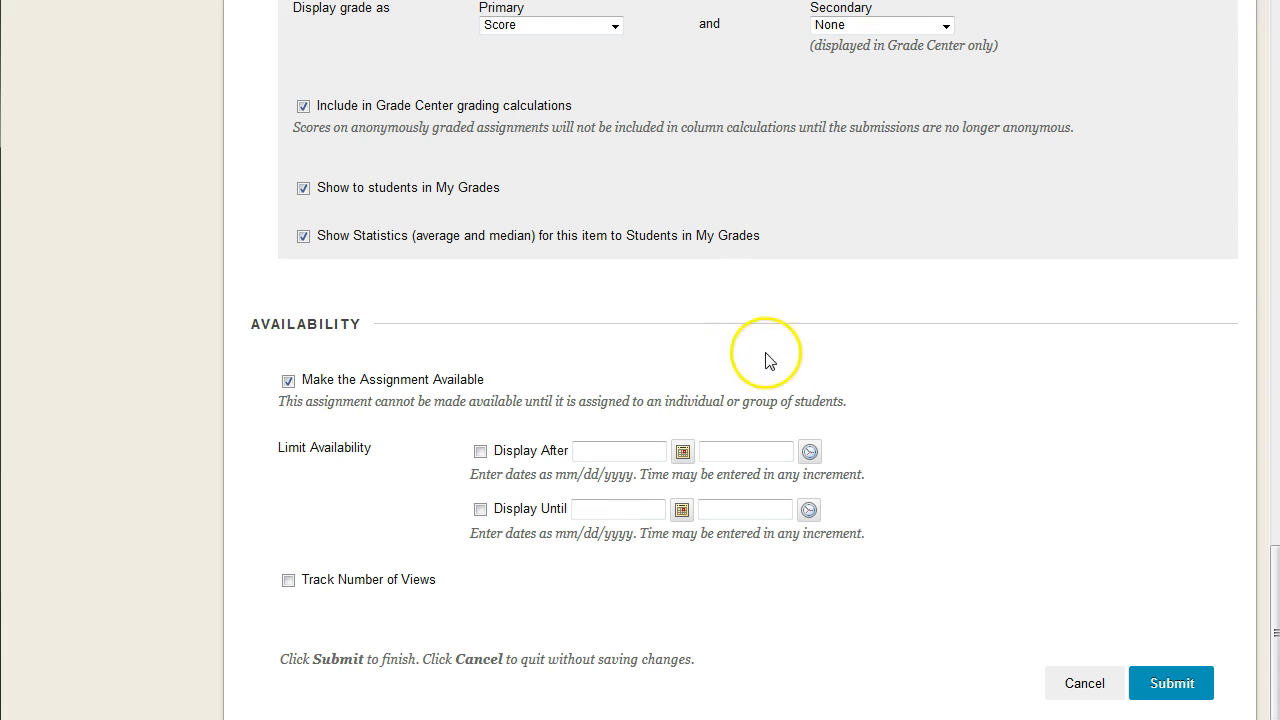
scroll(769, 360, "up", 20)
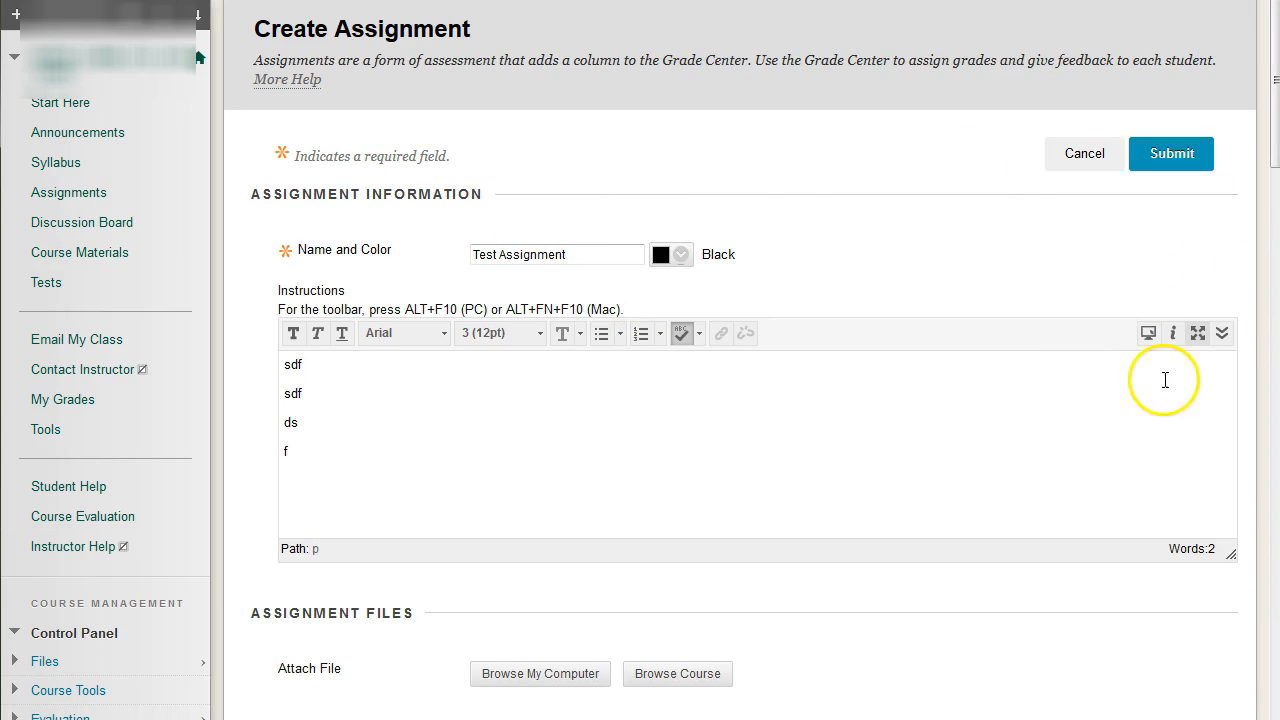
left_click(1165, 166)
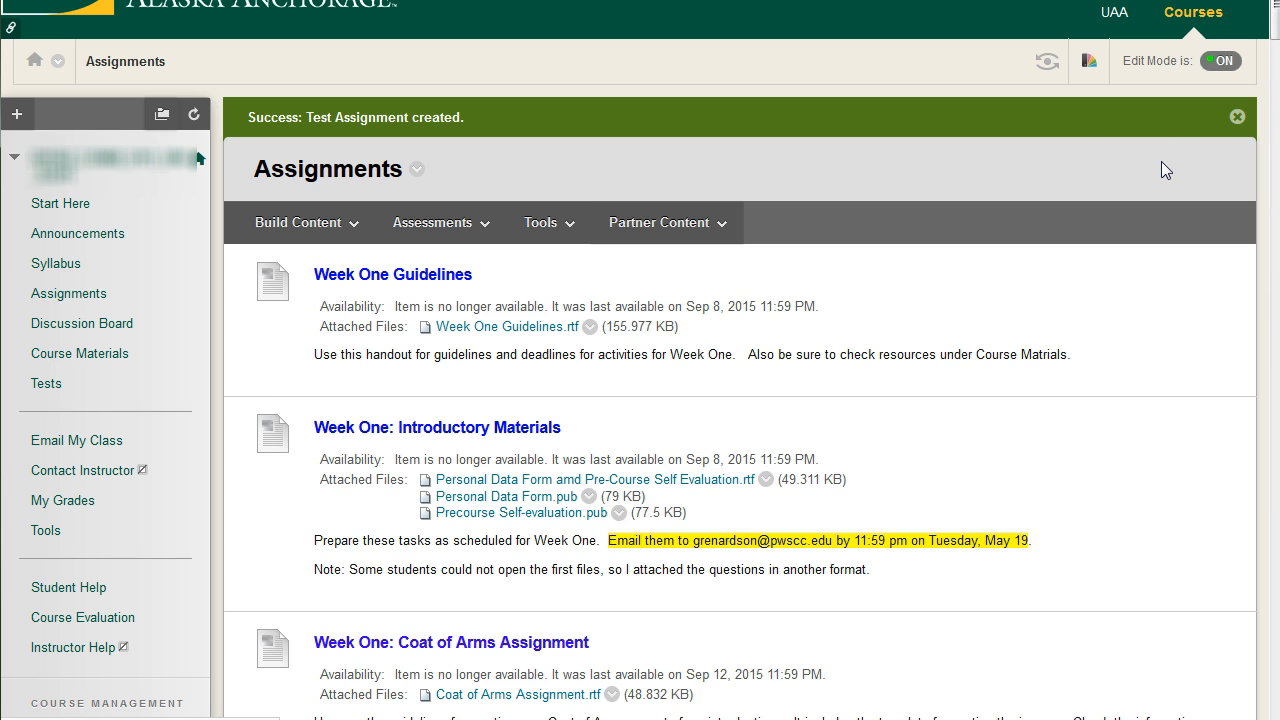
- Locate Test Assignment at the end of the Assignments list, and view the Assignments page in student preview
left_click_drag(1274, 30, 1275, 690)
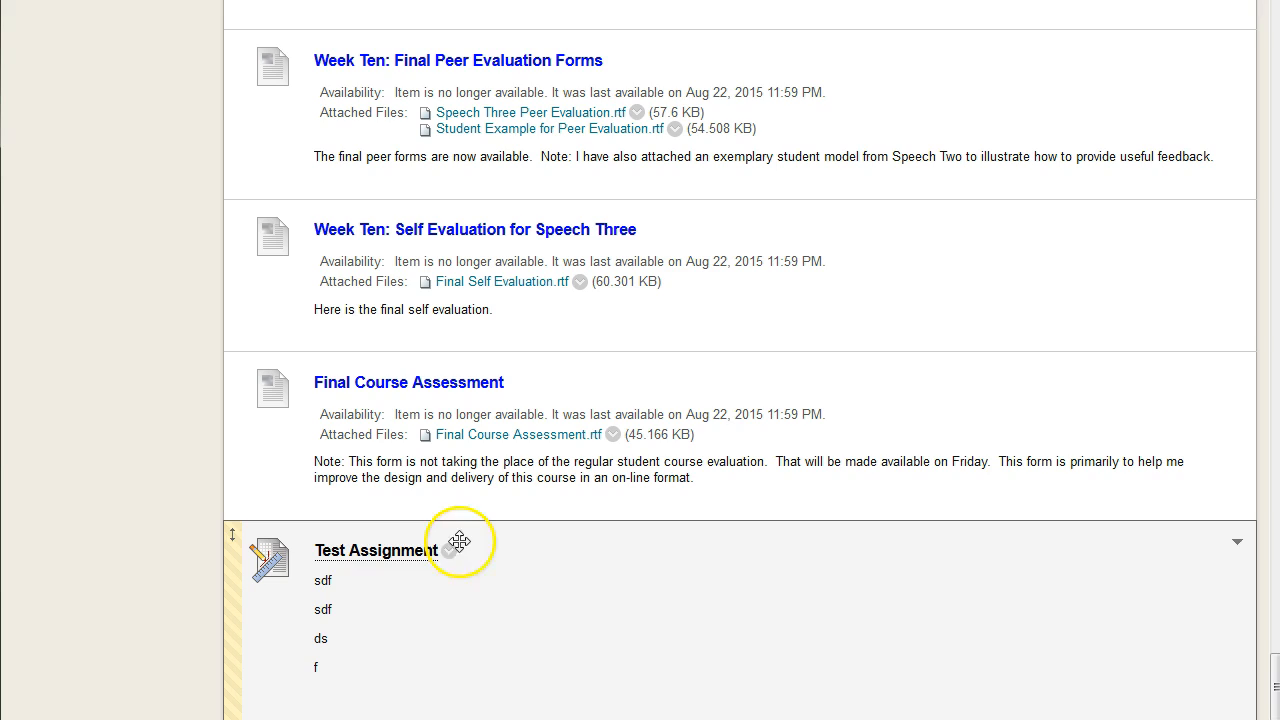
left_click_drag(1275, 680, 1276, 20)
left_click(1044, 72)
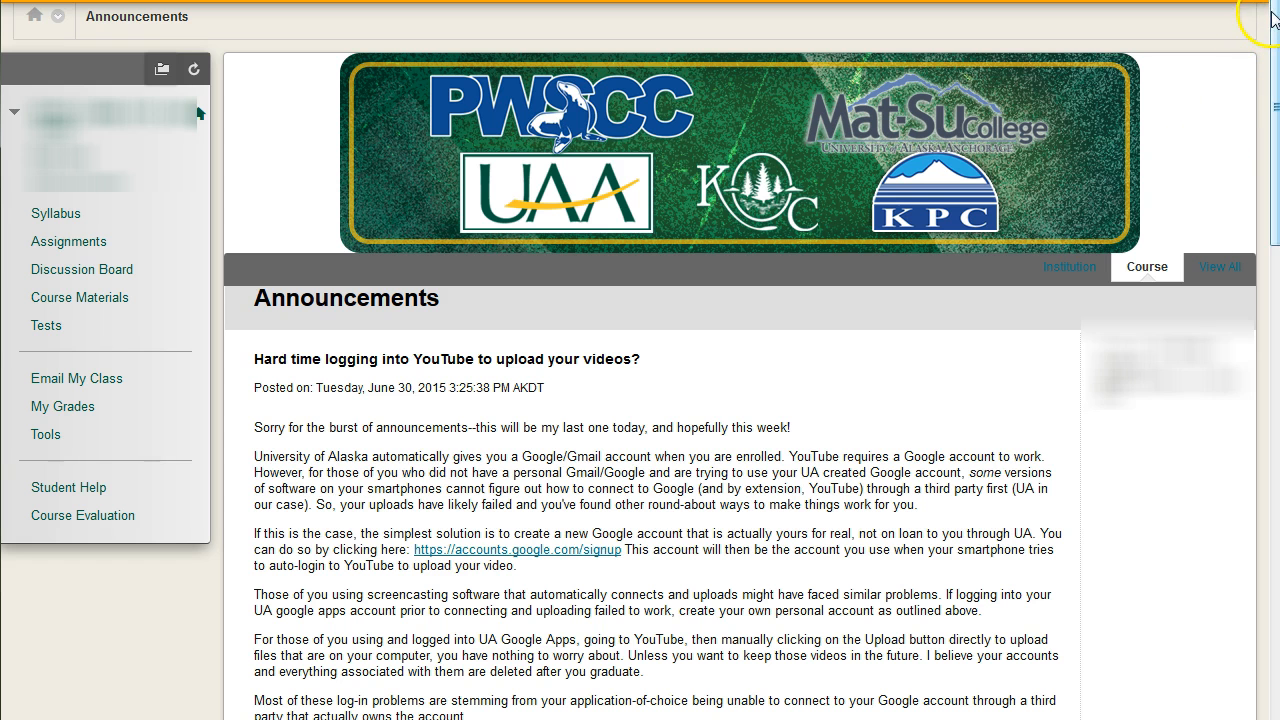
mouse_move(1274, 20)
left_mouse_down()
mouse_move(1274, 350)
mouse_move(1274, 29)
left_mouse_up()
left_click(57, 215)
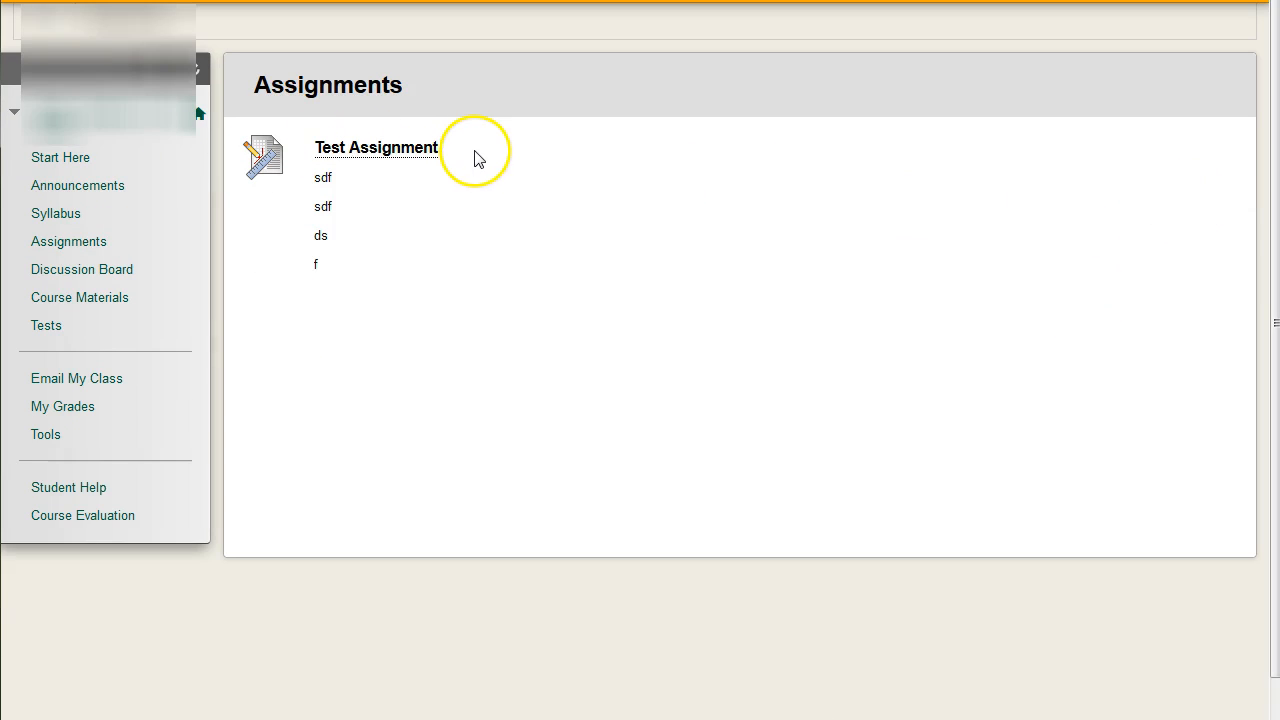
- Examine the instructions below Test Assignment and open its upload page as a student
left_click_drag(312, 176, 338, 288)
left_click(342, 283)
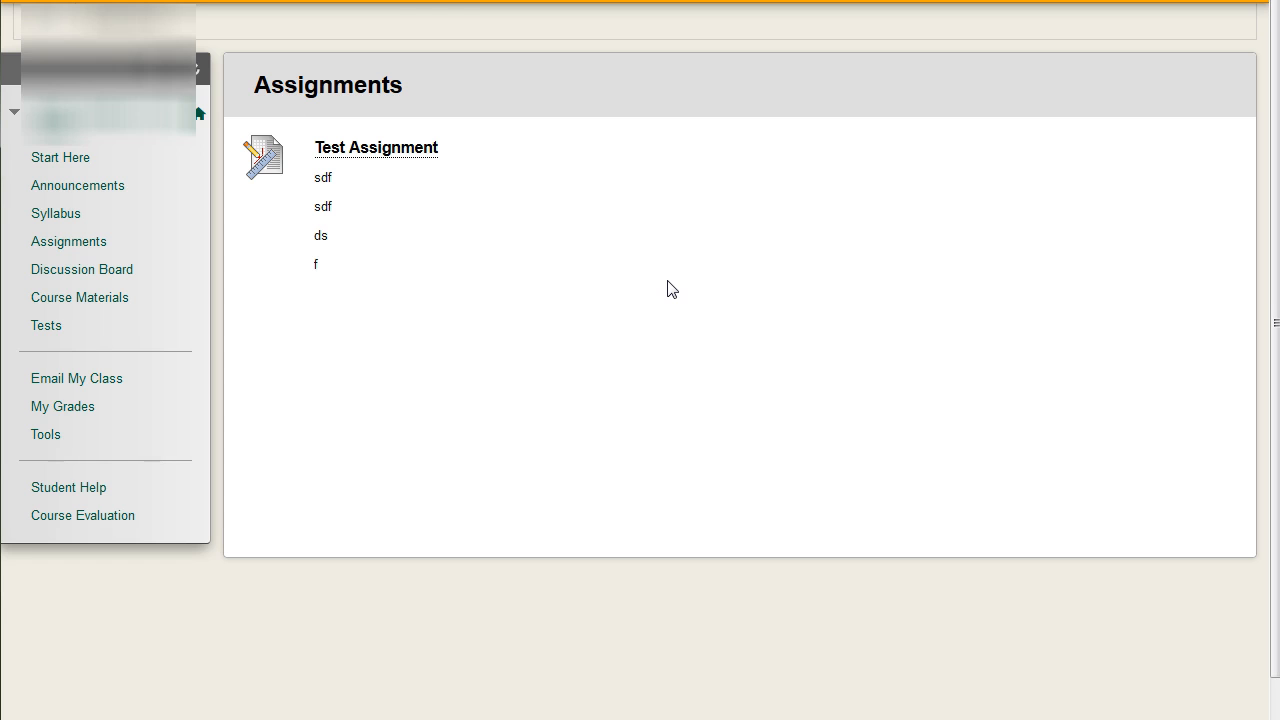
left_click(360, 151)
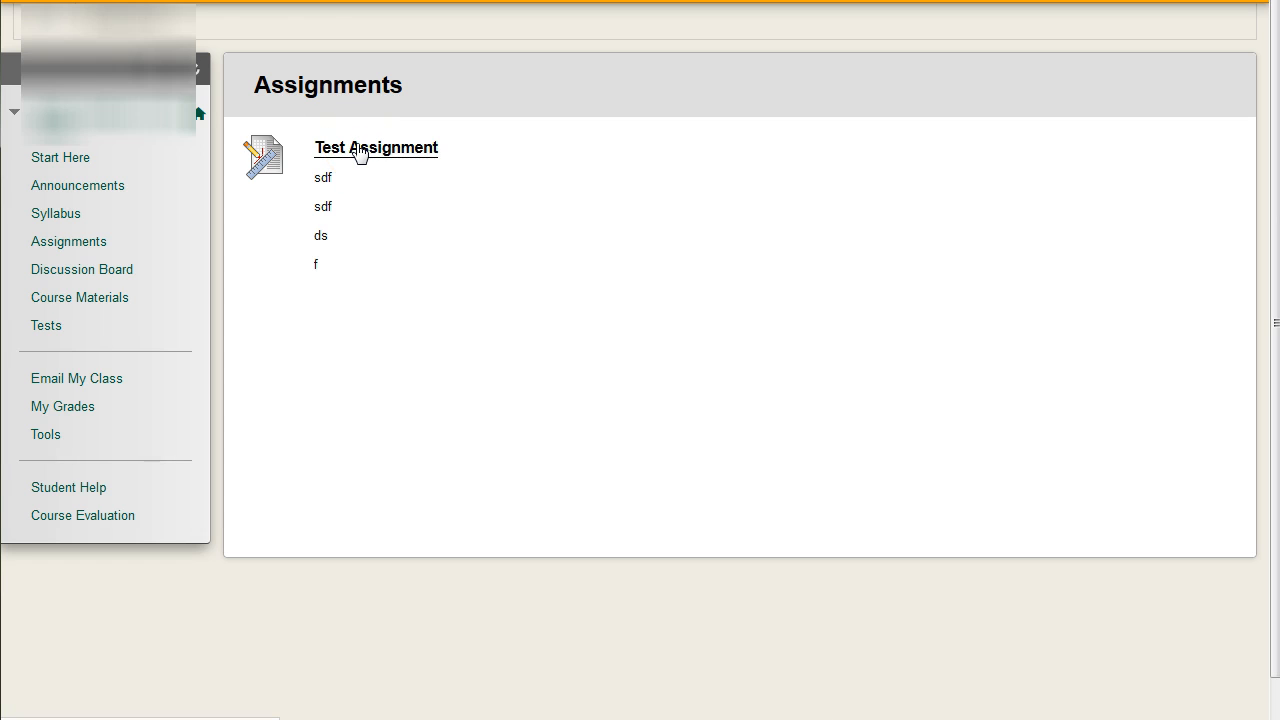
left_click_drag(318, 272, 388, 306)
left_click(388, 303)
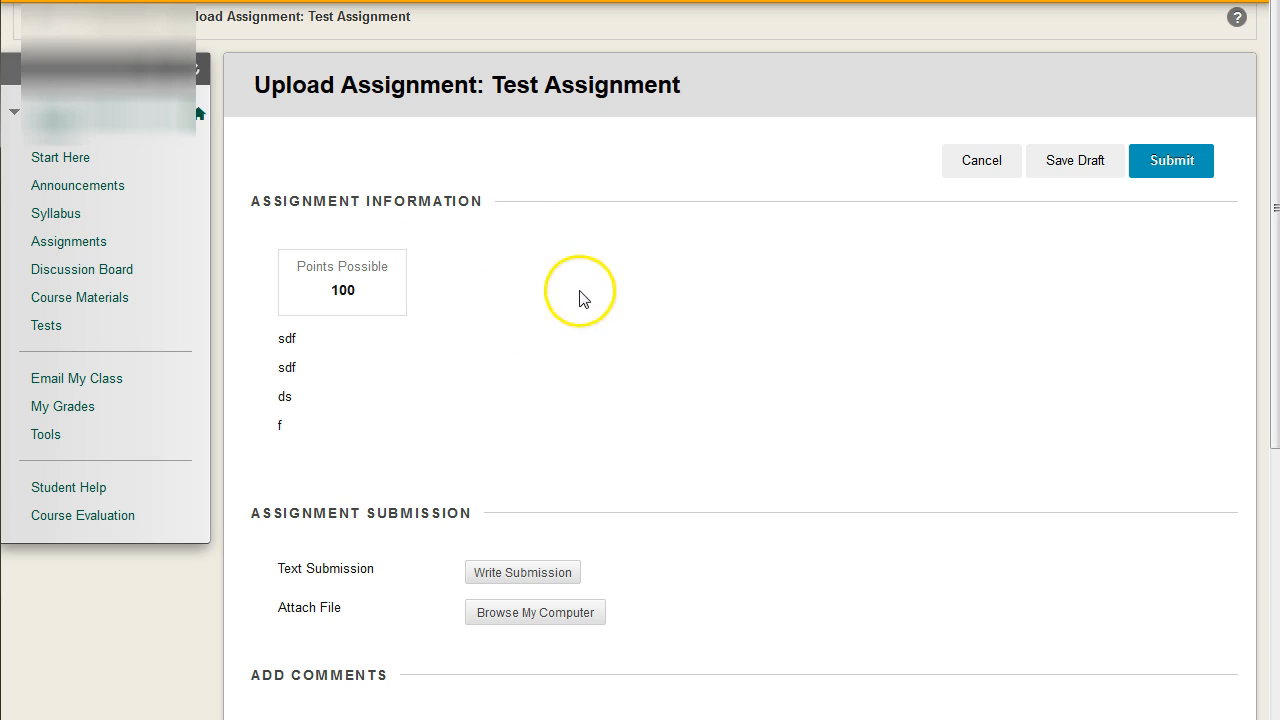
- Write a text submission for Test Assignment with the lines "f", "s", "fsd" and "f"
scroll(655, 210, "down", 3)
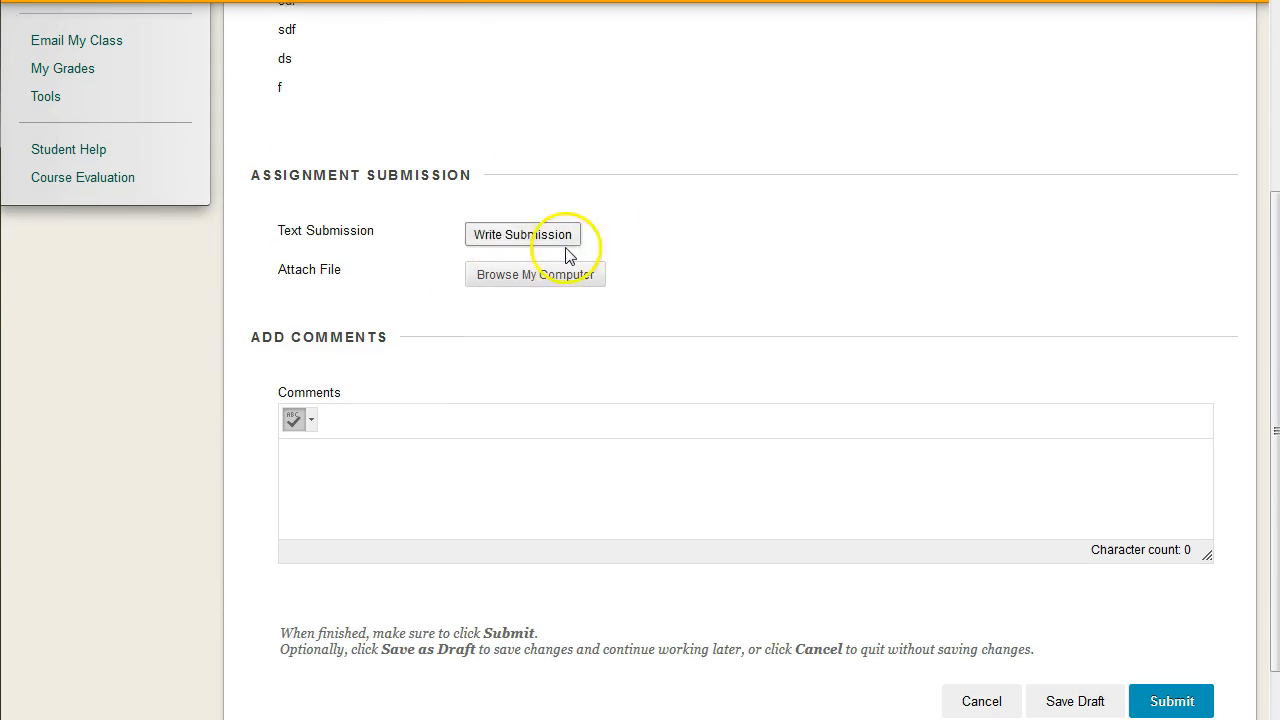
left_click_drag(305, 228, 400, 223)
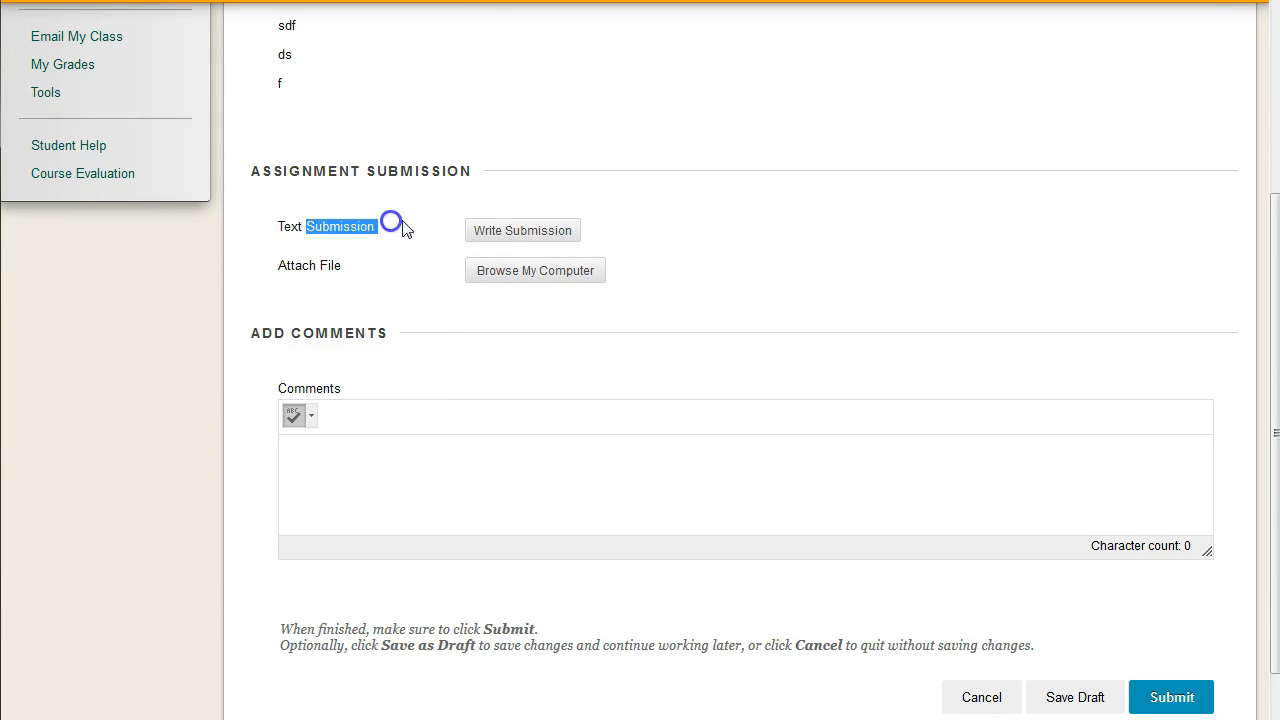
left_click(535, 238)
left_click(421, 333)
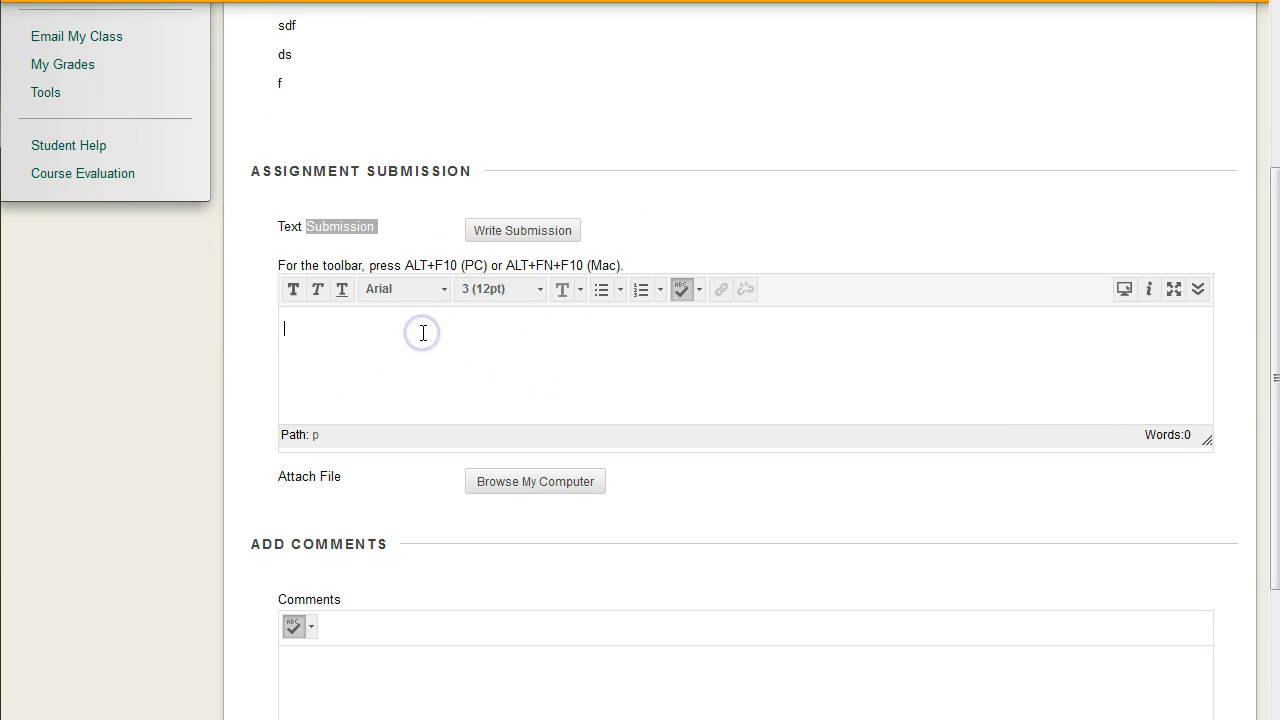
key("Return")
key("Return")
type("fsd")
key("Return")
type("f")
key("Return")
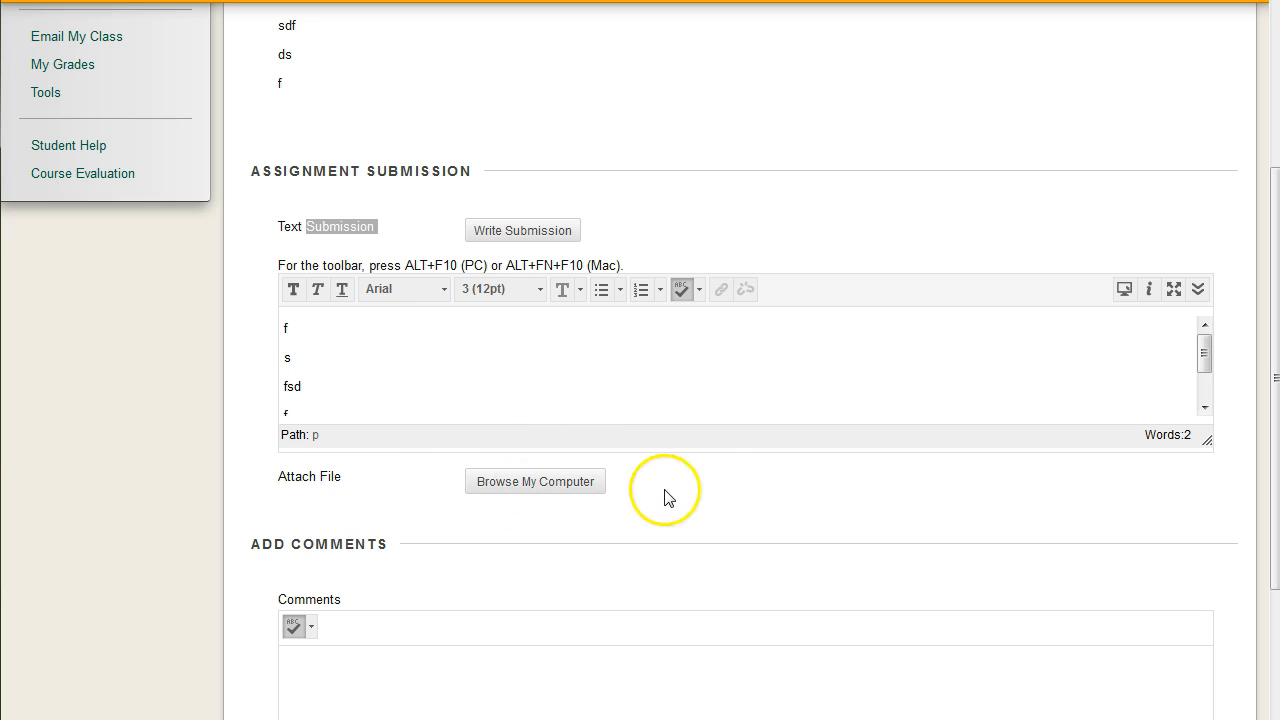
left_click(717, 492)
left_click_drag(263, 480, 372, 484)
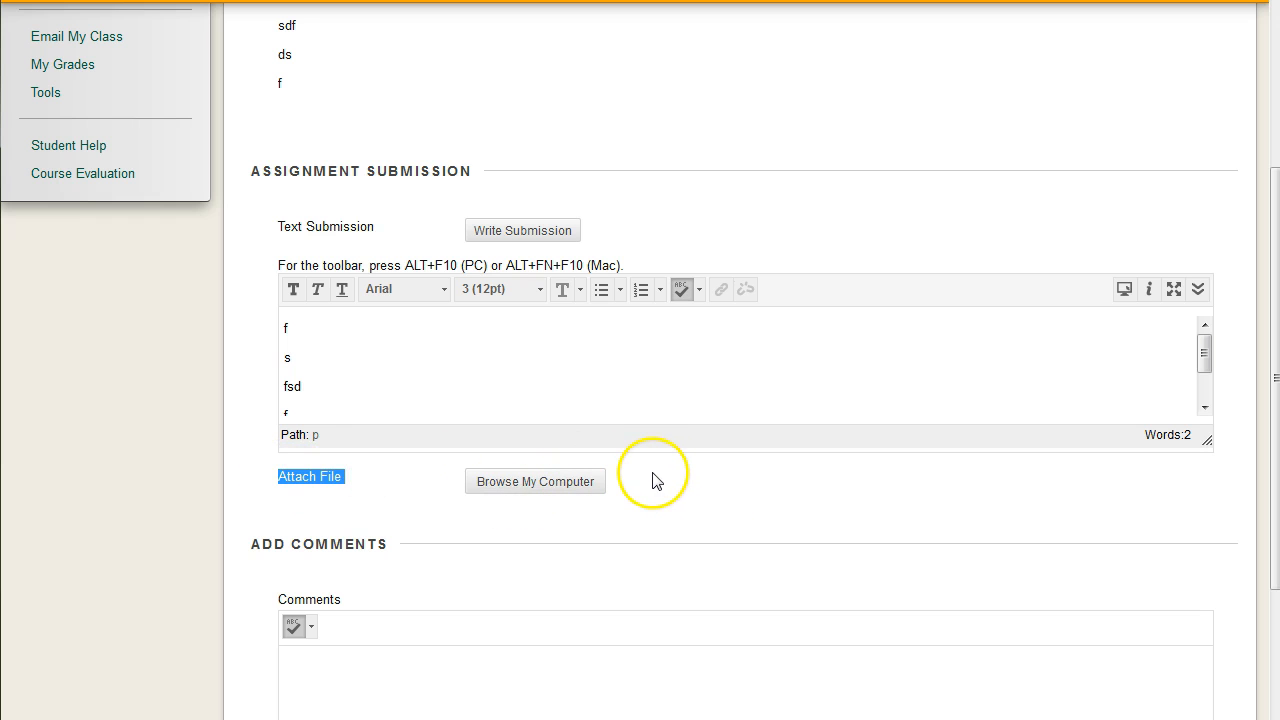
left_click(563, 481)
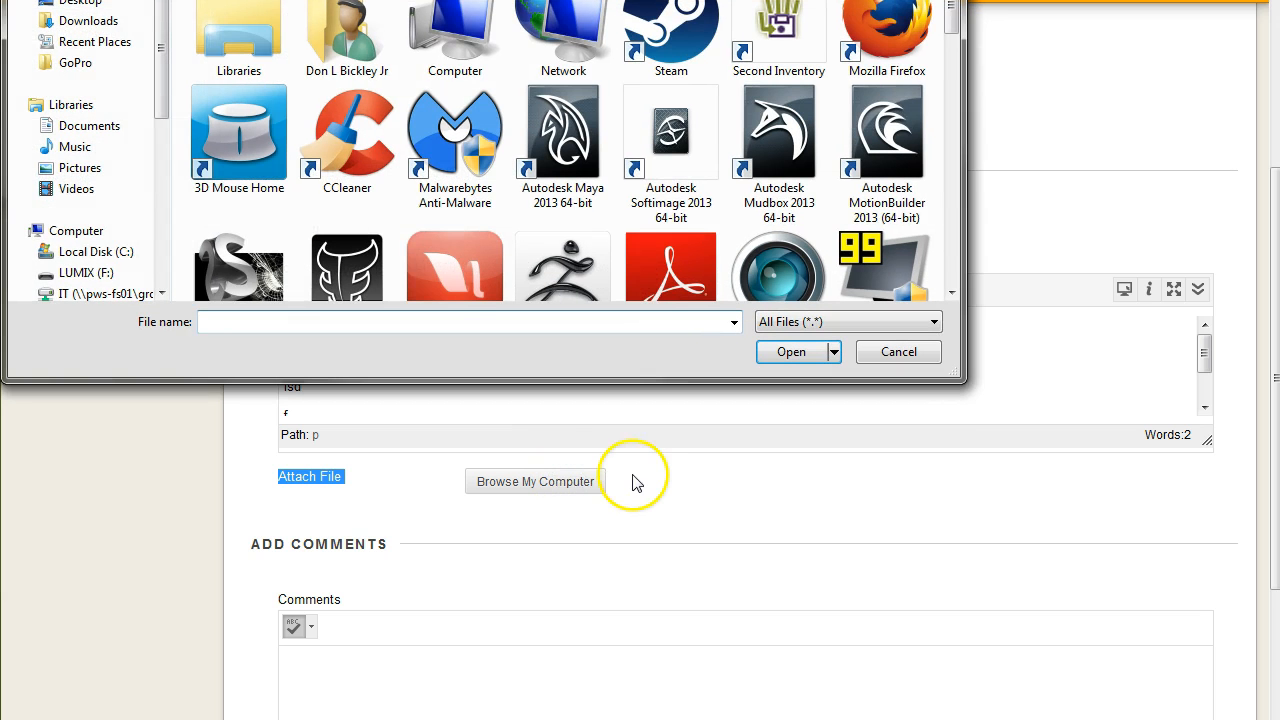
left_click(347, 145)
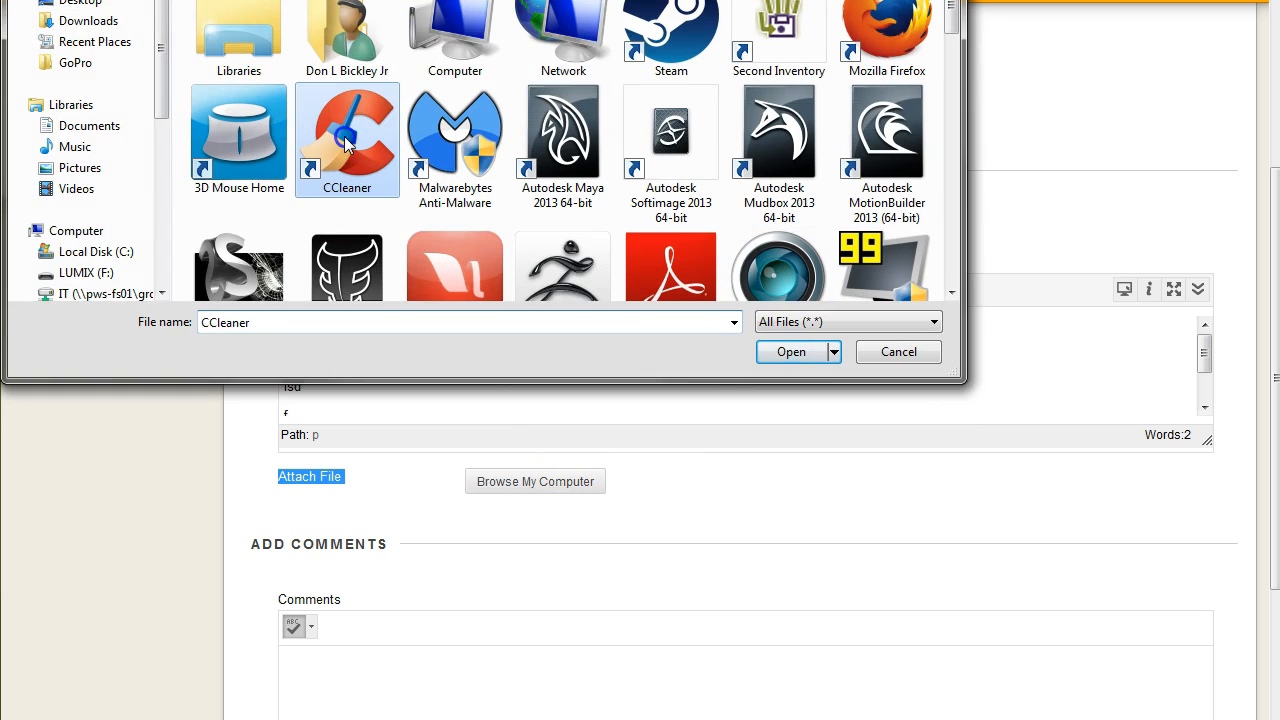
left_click(895, 354)
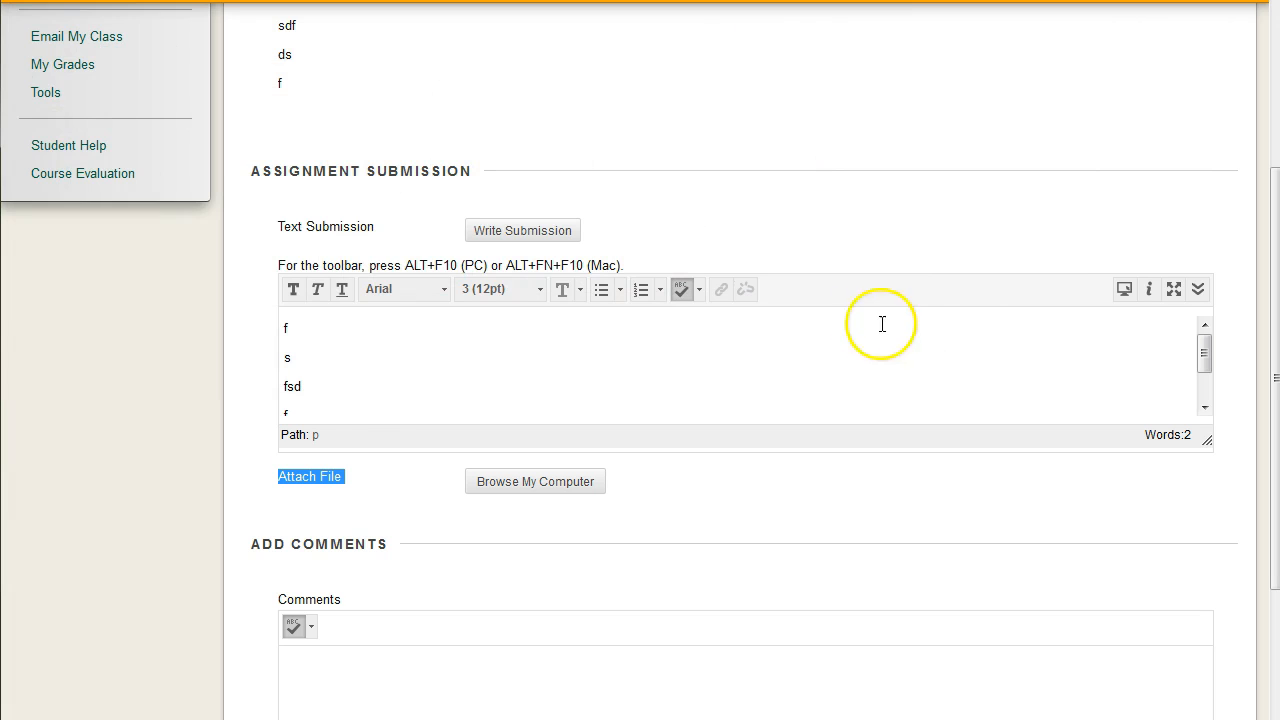
left_click(231, 477)
- Place the cursor in the empty Comments box and review the upload page from there back to its beginning
scroll(232, 485, "down", 3)
left_click(429, 460)
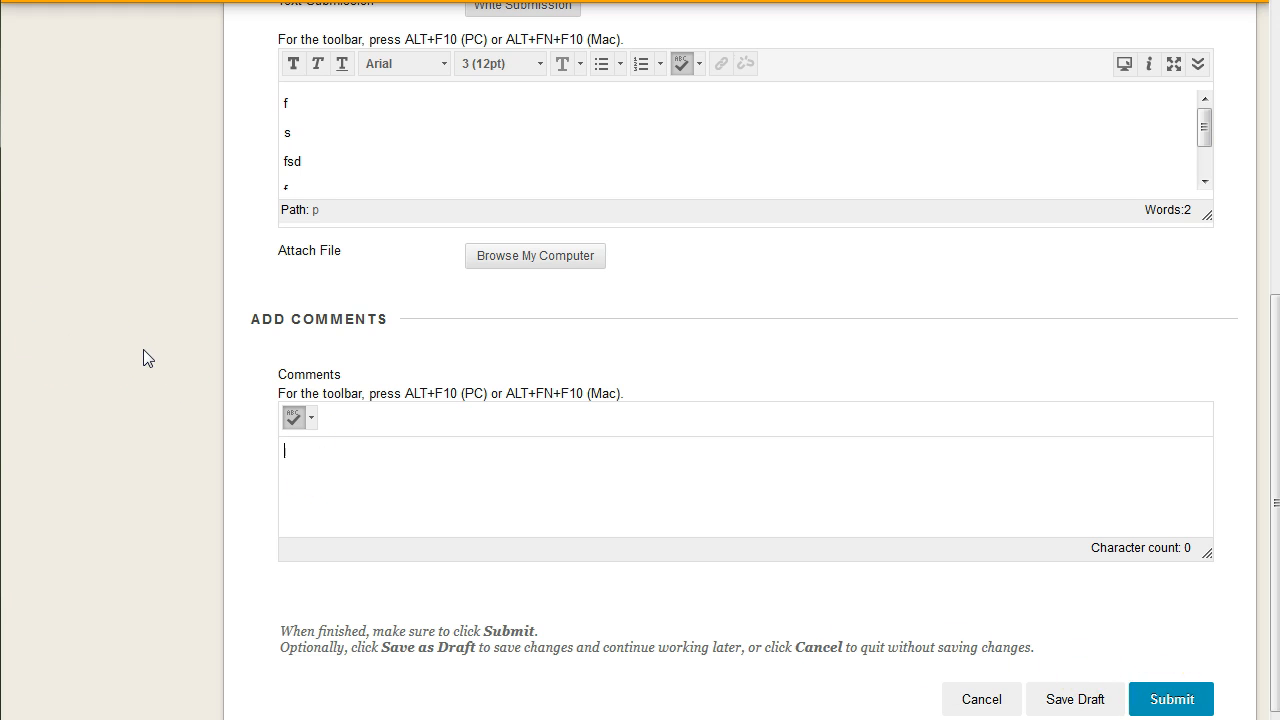
scroll(145, 360, "up", 5)
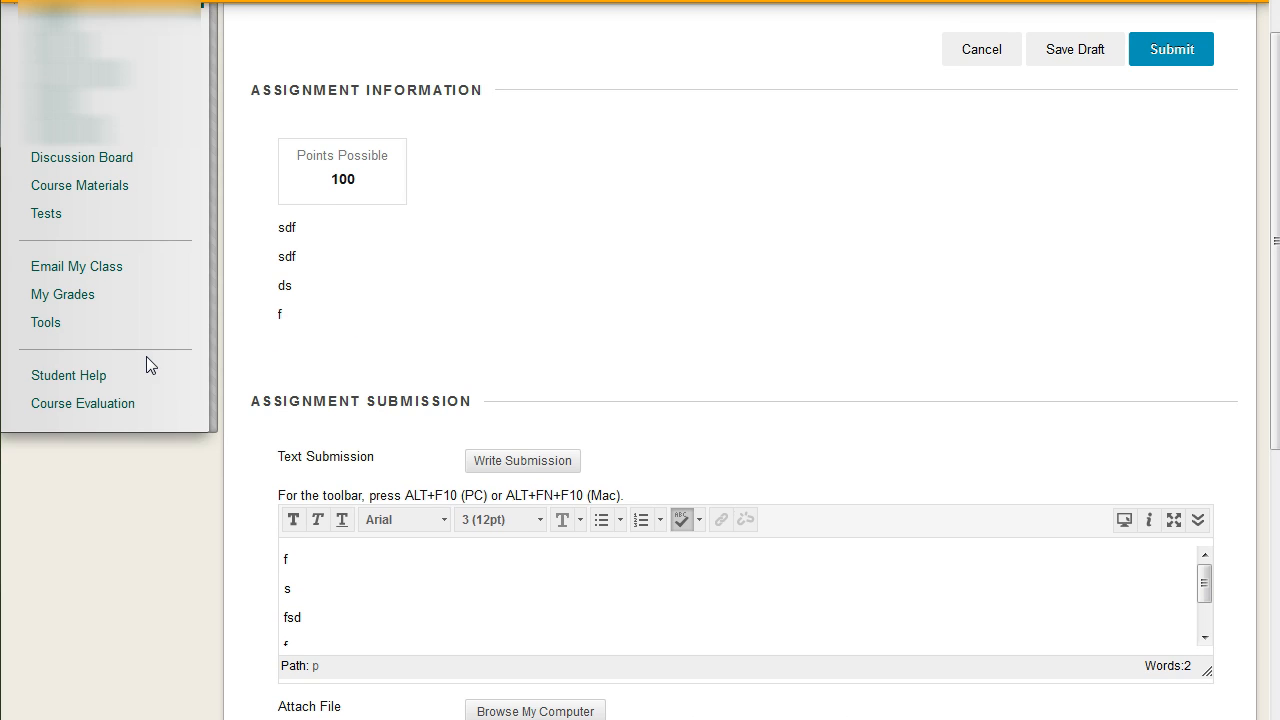
scroll(237, 366, "up", 1)
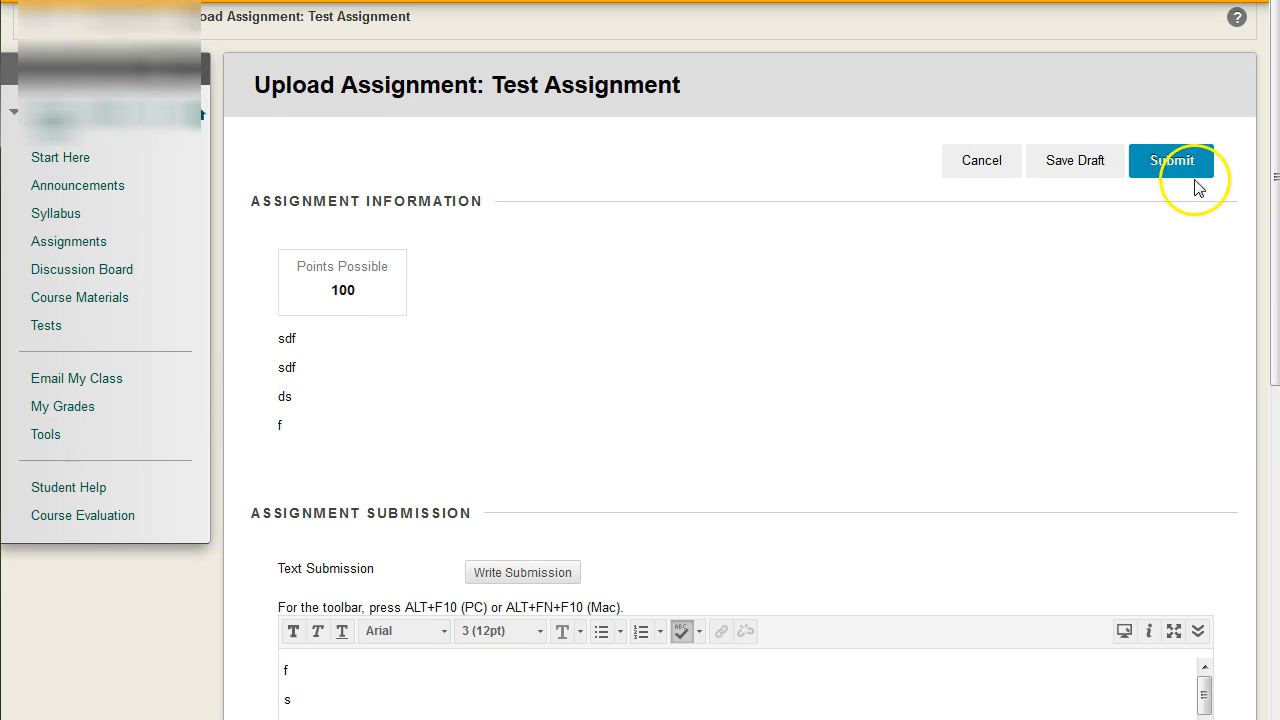